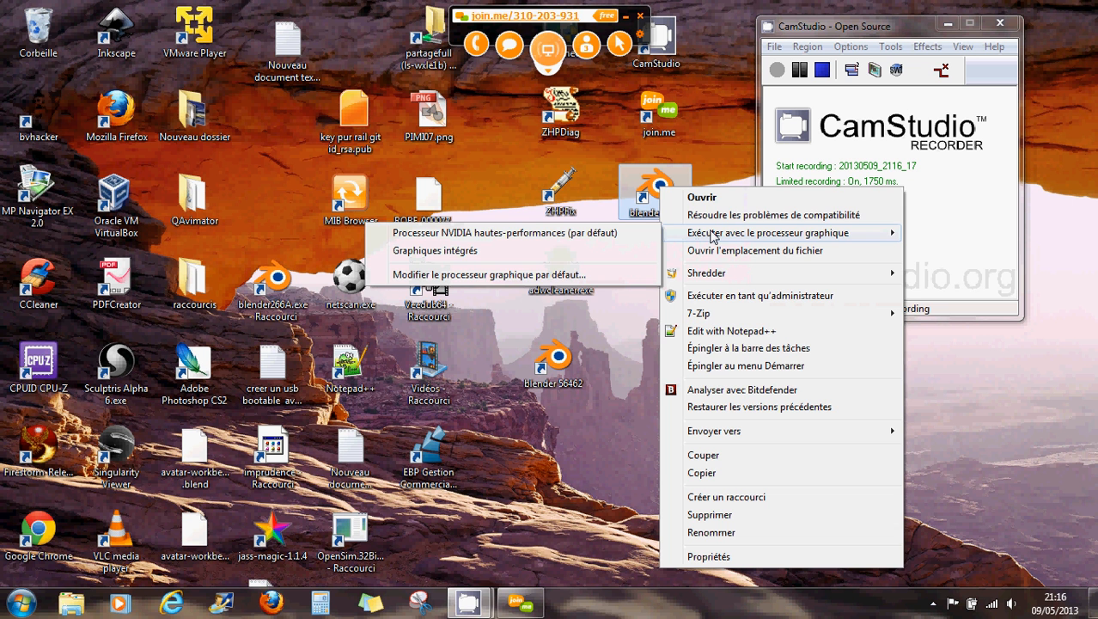
Launch Blender with the high-performance NVIDIA graphics processor and clear the join.me bar and splash screen out of the way.
{"action": "left_click", "coordinate": [605, 236]}
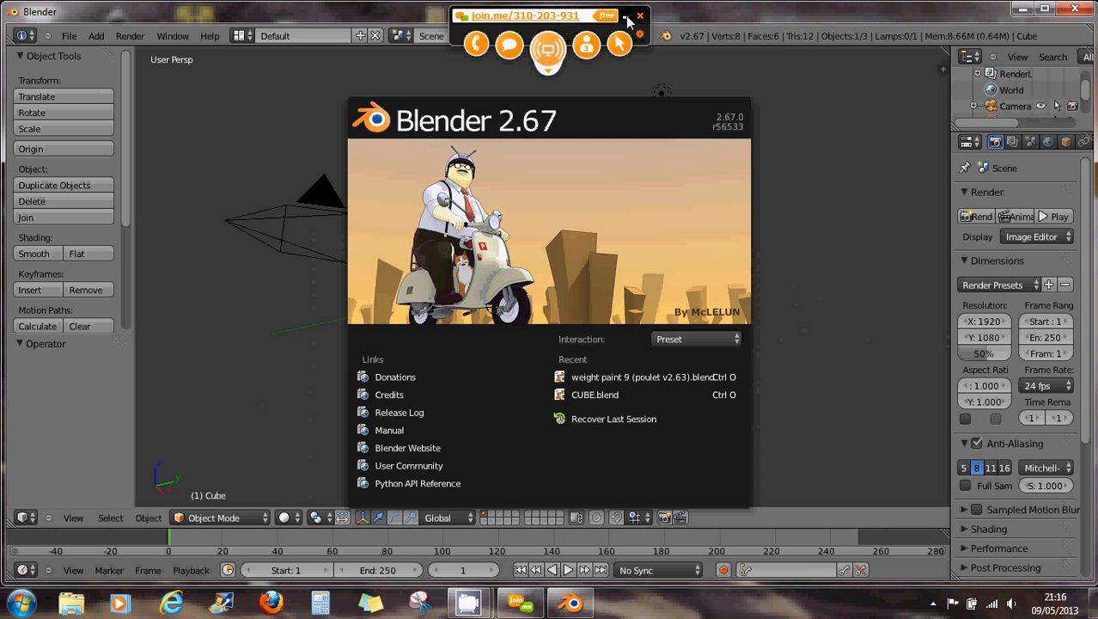
{"action": "left_click", "coordinate": [627, 18]}
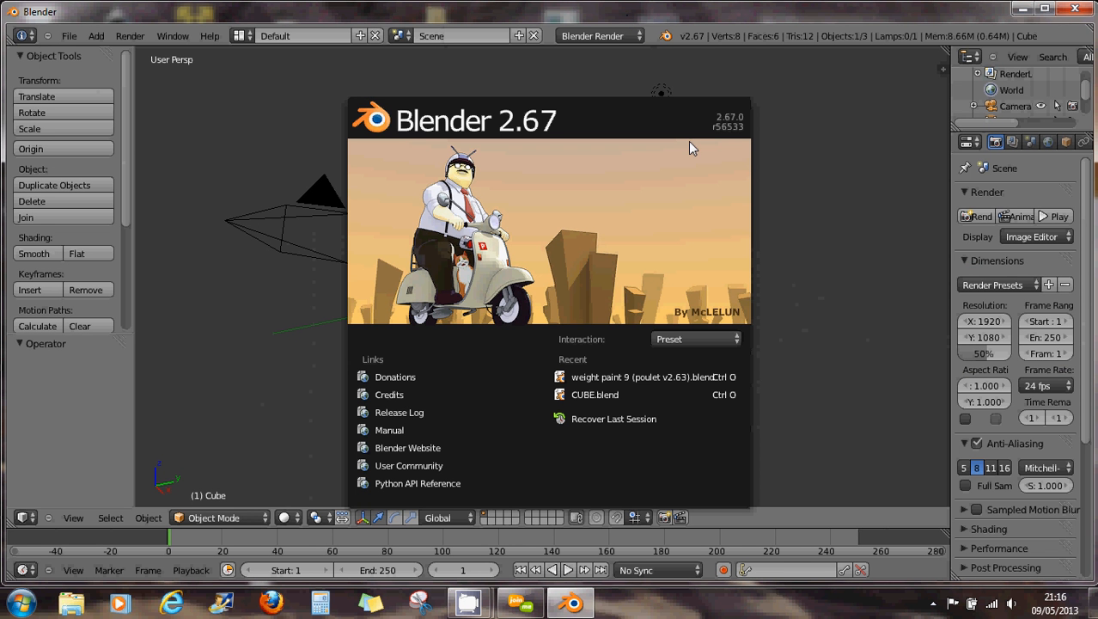
{"action": "left_click", "coordinate": [793, 306]}
Select the default cube and switch it to Edit Mode with its whole mesh selected.
{"action": "right_click", "coordinate": [563, 280]}
{"action": "scroll", "coordinate": [563, 277], "scroll_direction": "down", "scroll_amount": 2}
{"action": "scroll", "coordinate": [563, 276], "scroll_direction": "up", "scroll_amount": 2}
{"action": "mouse_move", "coordinate": [573, 276]}
{"action": "middle_mouse_down"}
{"action": "mouse_move", "coordinate": [540, 284]}
{"action": "mouse_move", "coordinate": [526, 318]}
{"action": "mouse_move", "coordinate": [679, 251]}
{"action": "mouse_move", "coordinate": [568, 285]}
{"action": "middle_mouse_up"}
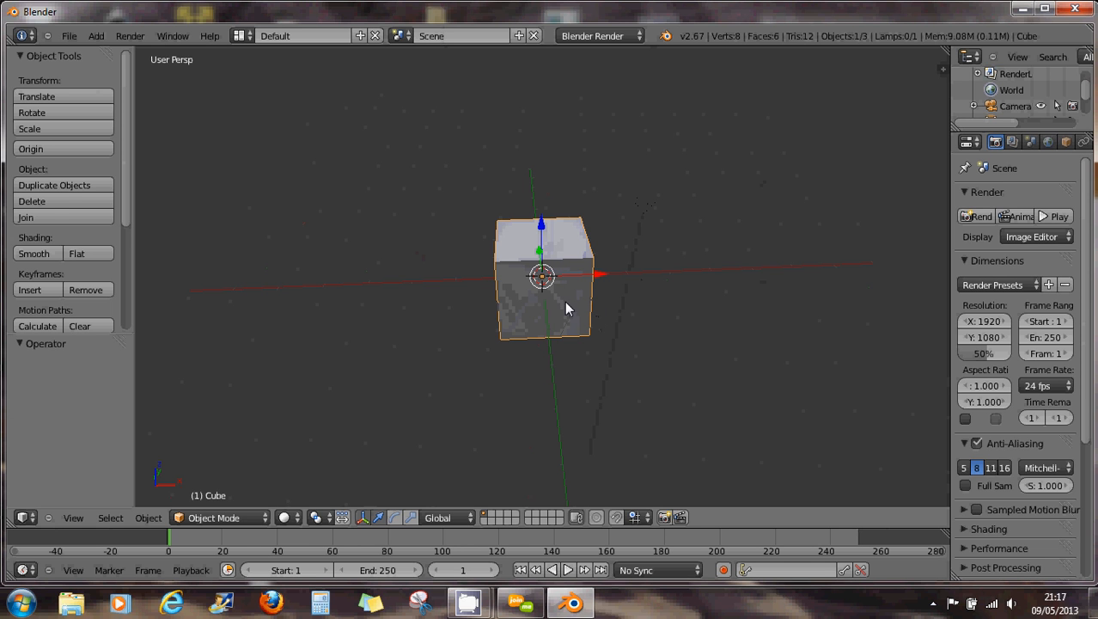
{"action": "key", "text": "Tab"}
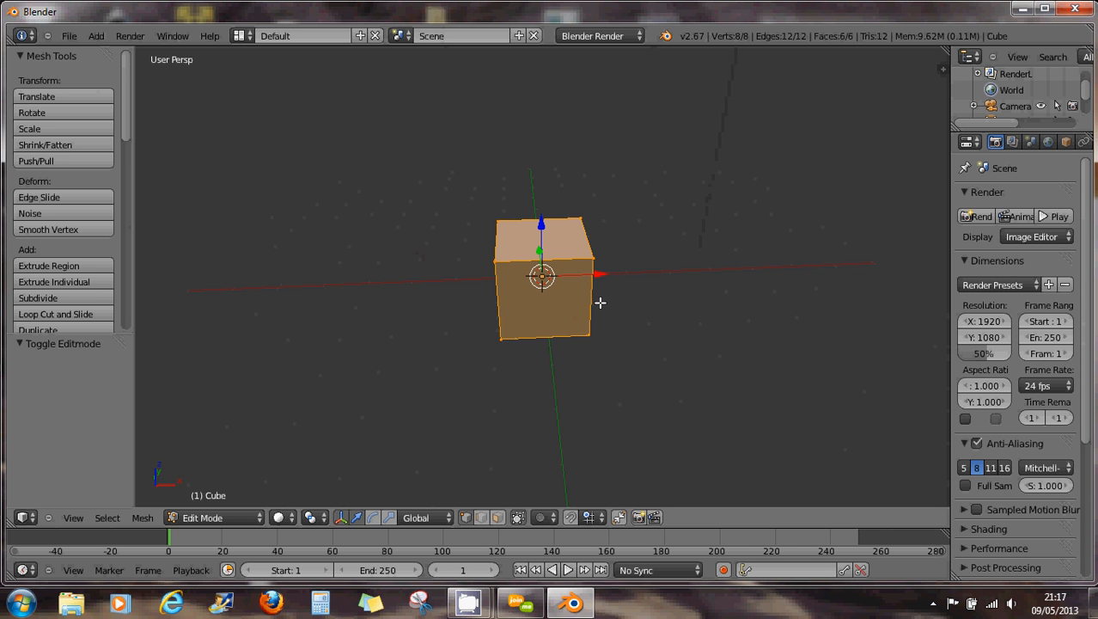
Unwrap the cube with Smart UV Project, using an island margin of 0.03.
{"action": "key", "text": "u"}
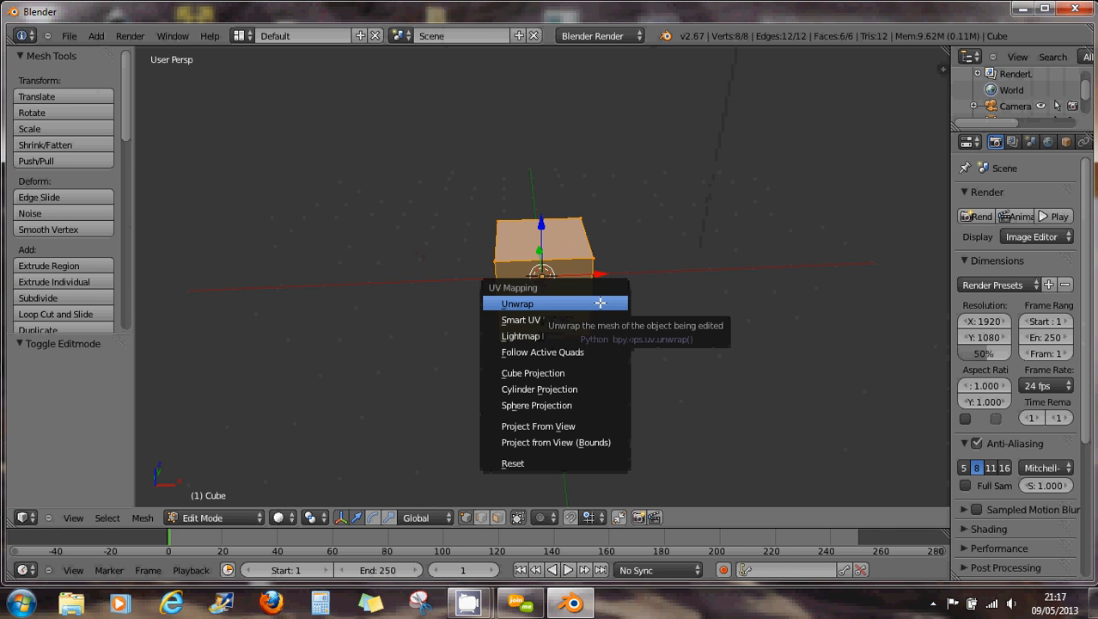
{"action": "left_click", "coordinate": [591, 320]}
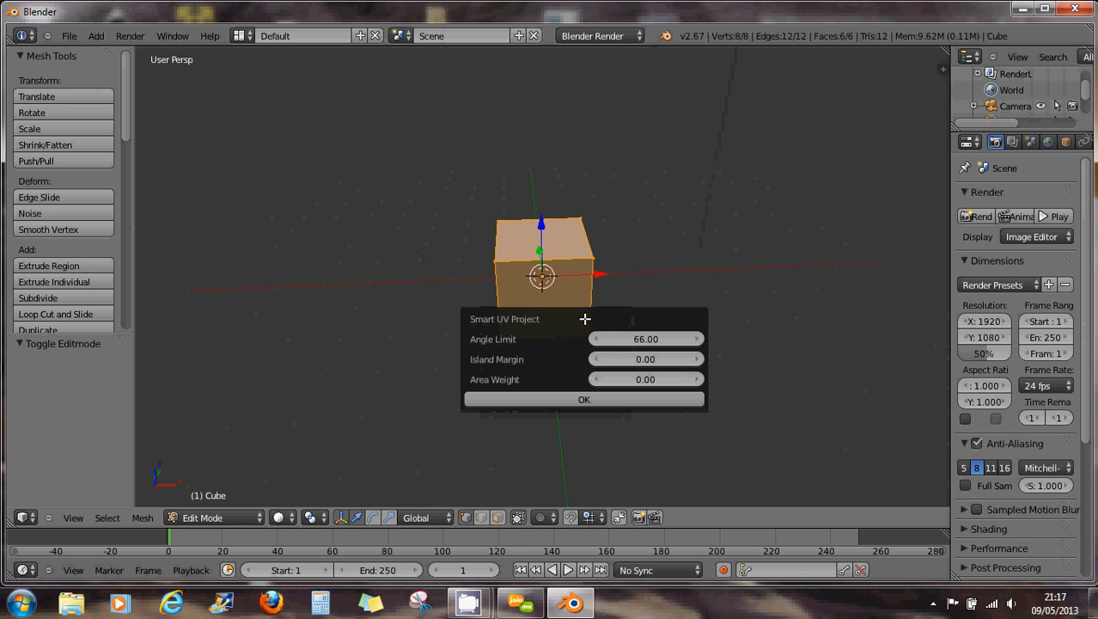
{"action": "left_click", "coordinate": [699, 358]}
{"action": "left_click", "coordinate": [622, 400]}
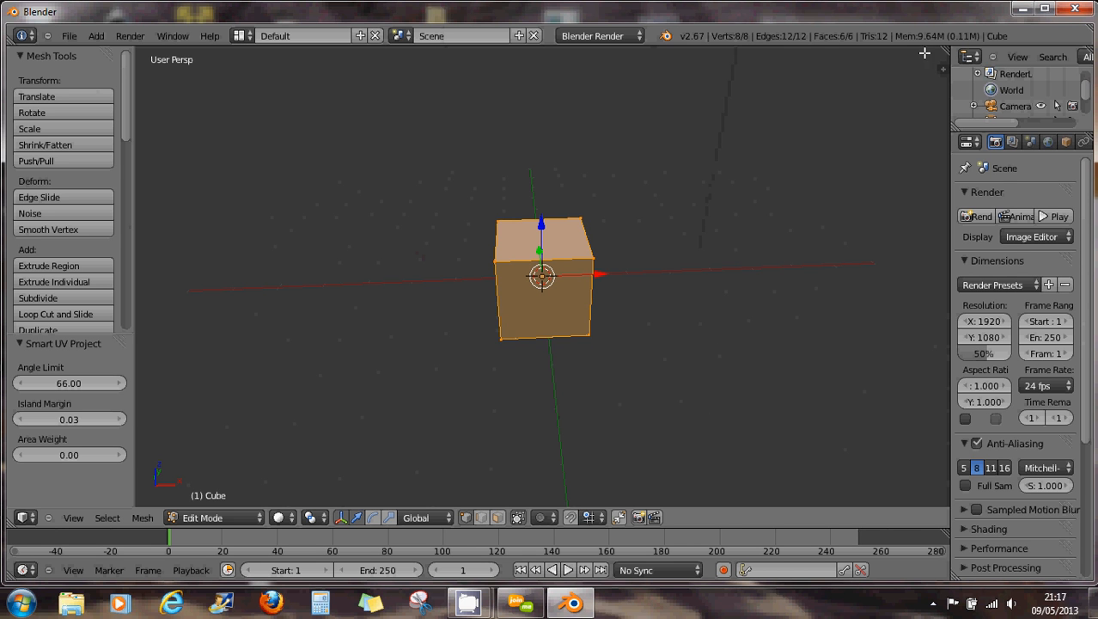
Split the 3D view into two side-by-side areas and turn the new one into a UV/Image Editor.
{"action": "left_click_drag", "start_coordinate": [945, 50], "coordinate": [647, 104]}
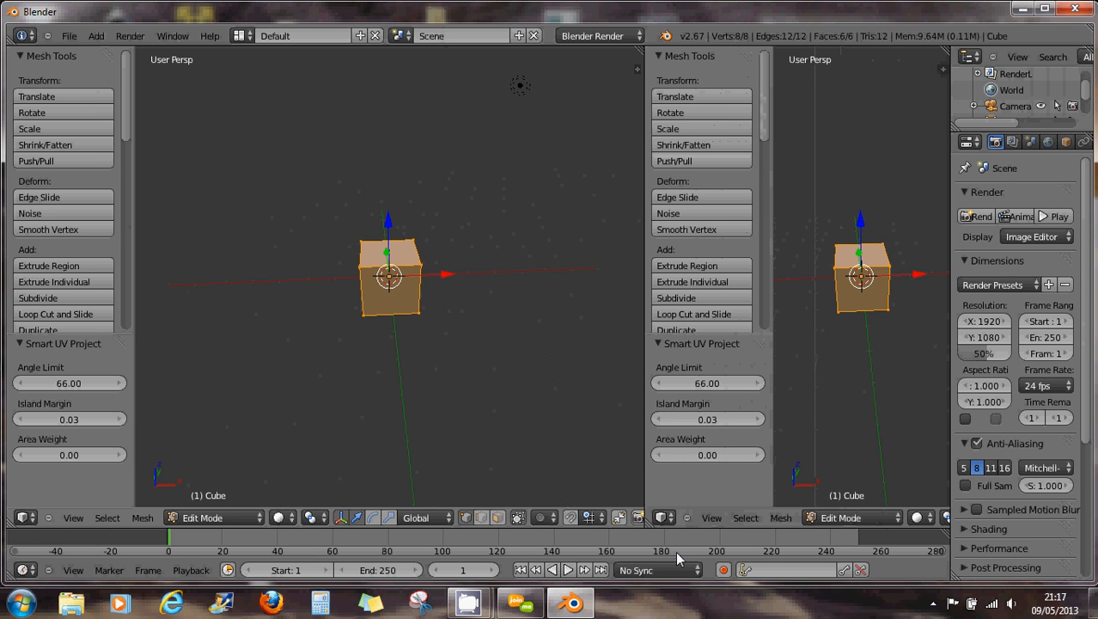
{"action": "left_click", "coordinate": [663, 517]}
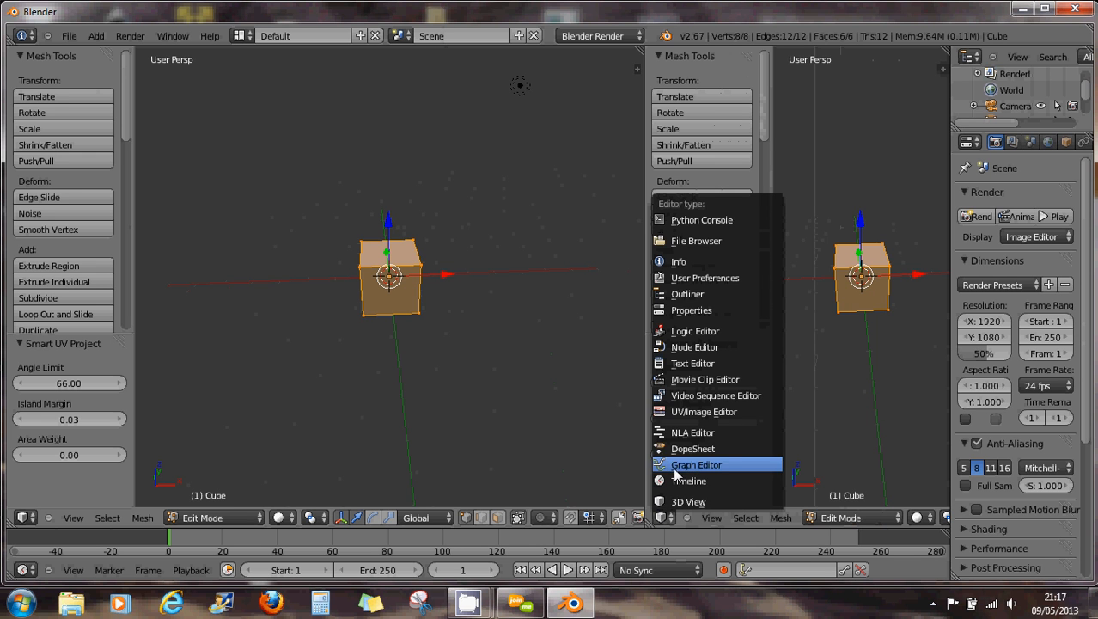
{"action": "left_click", "coordinate": [690, 411]}
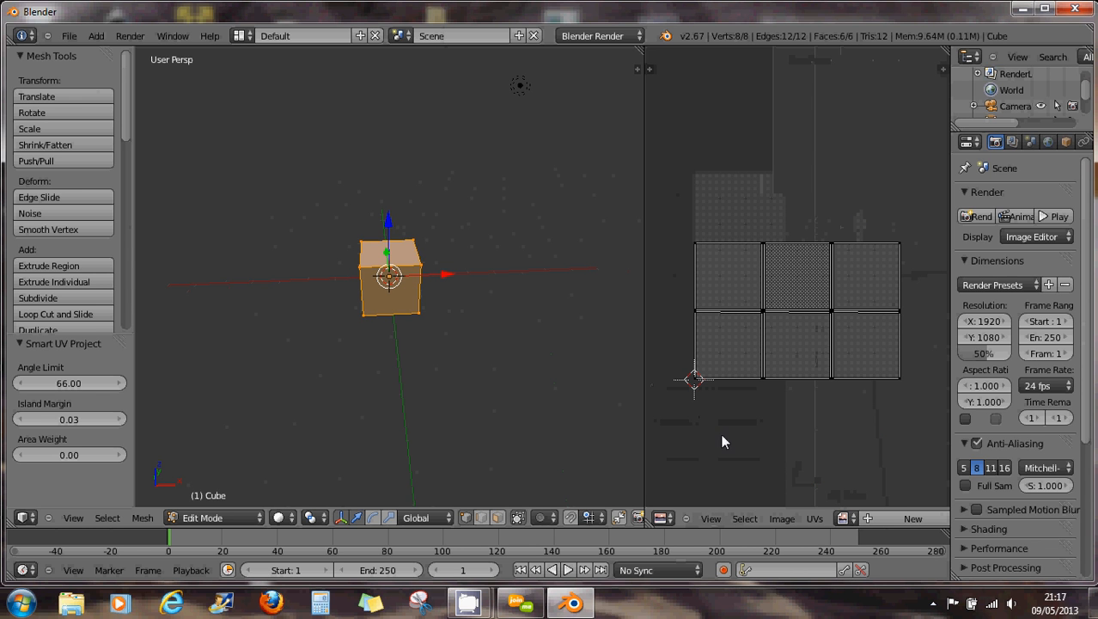
Create a new blank 1024 x 1024 image named "color" for the cube's UV layout.
{"action": "left_click", "coordinate": [784, 519]}
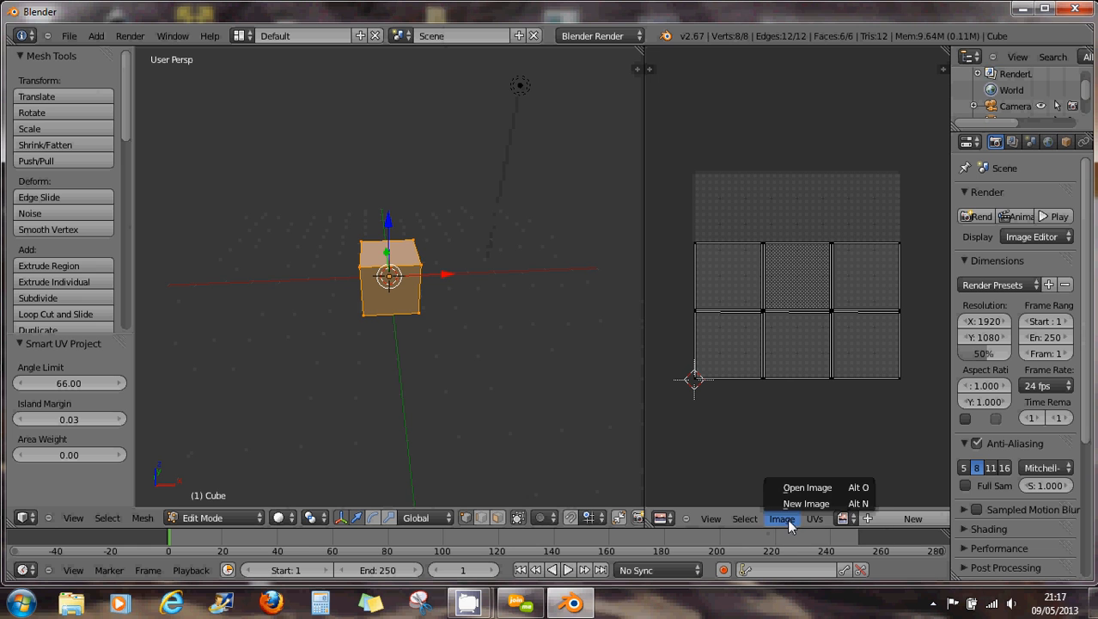
{"action": "left_click", "coordinate": [798, 503]}
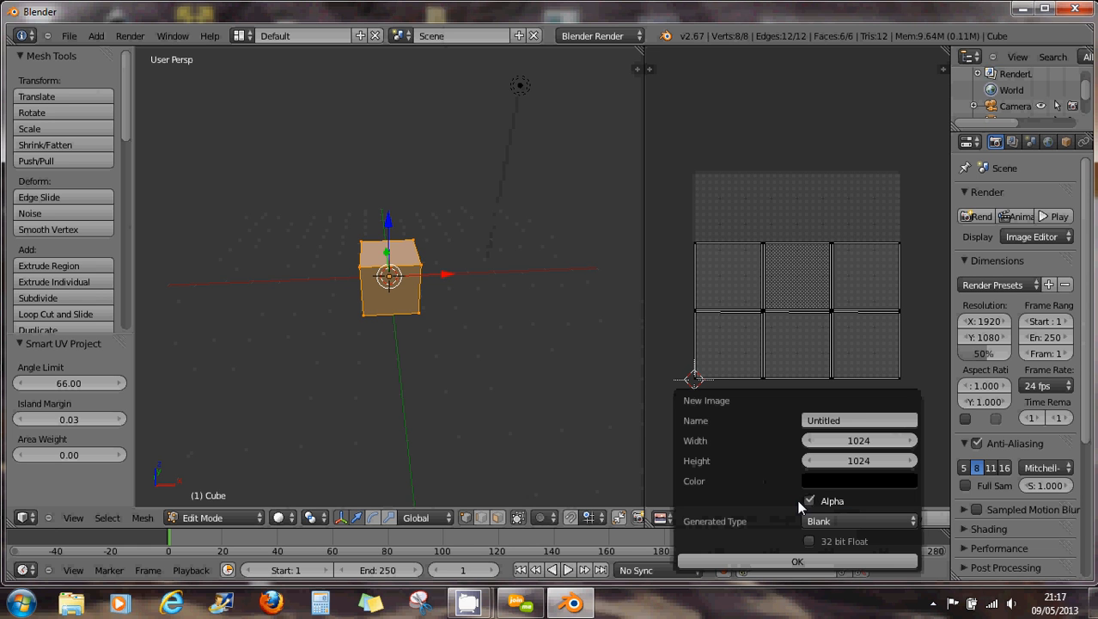
{"action": "left_click", "coordinate": [855, 416]}
{"action": "type", "text": "color"}
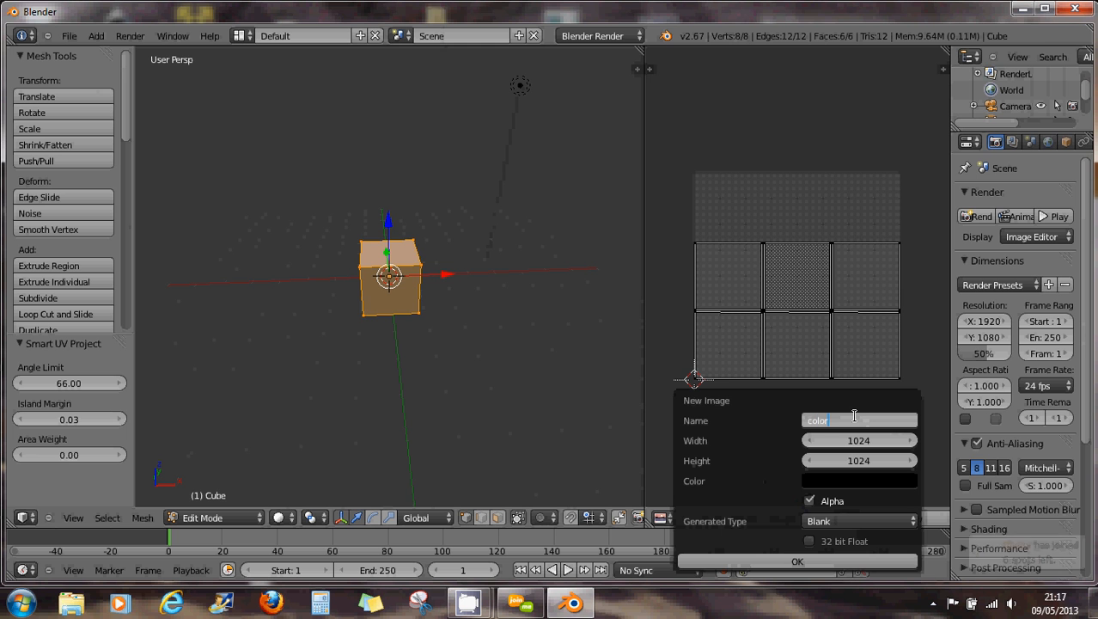
{"action": "key", "text": "Return"}
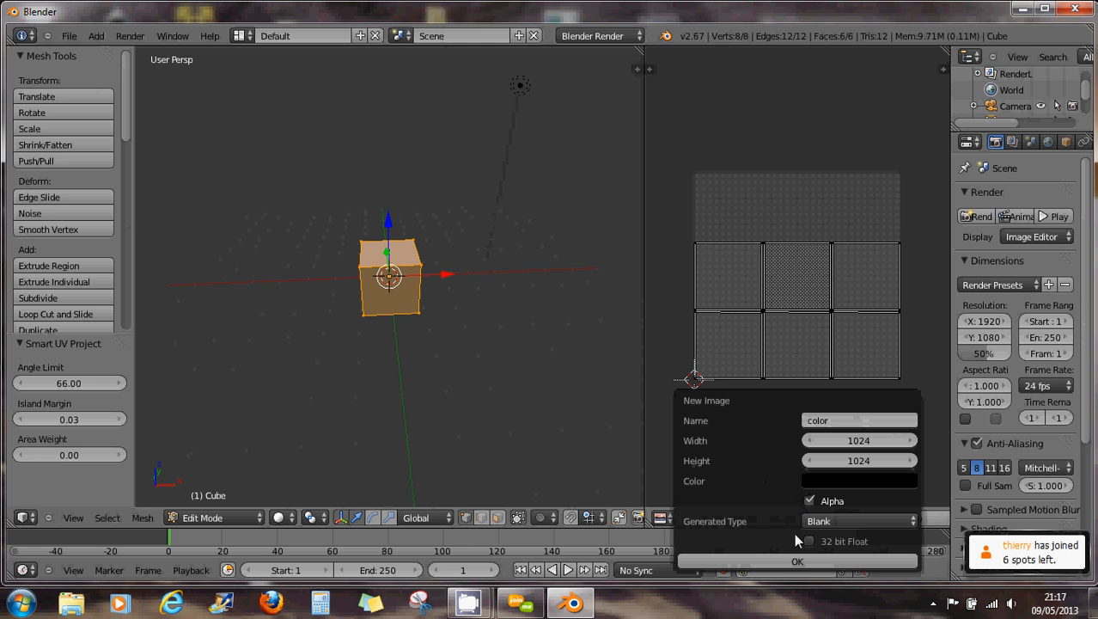
{"action": "left_click", "coordinate": [781, 561]}
{"action": "scroll", "coordinate": [787, 348], "scroll_direction": "down", "scroll_amount": 4}
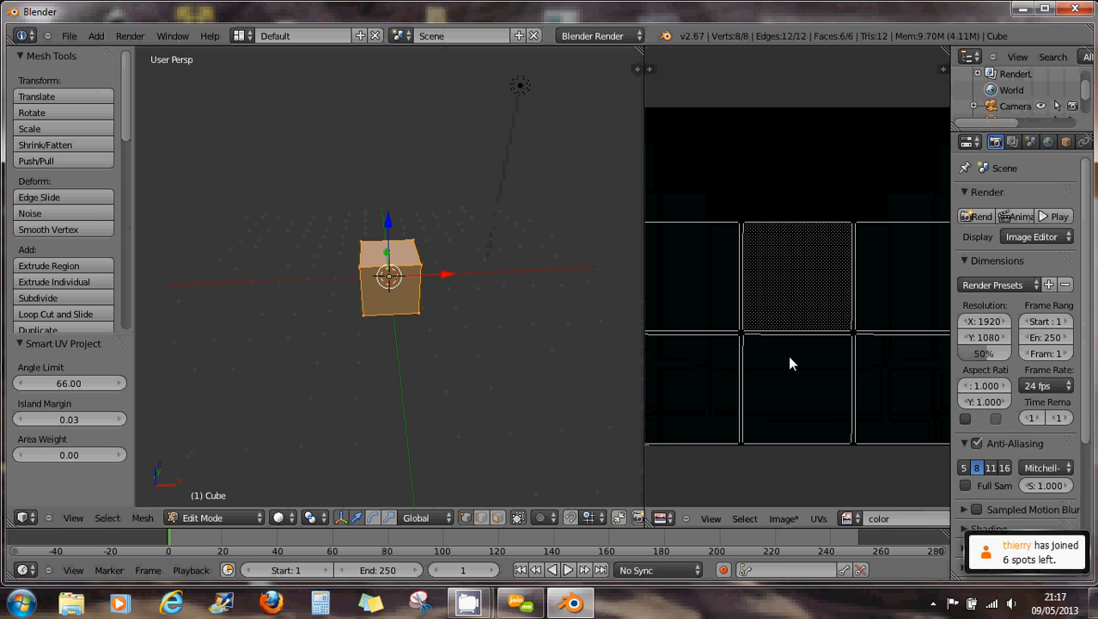
Switch the 3D viewport shading to Texture and examine the cube from closer up.
{"action": "mouse_move", "coordinate": [439, 341]}
{"action": "middle_mouse_down"}
{"action": "mouse_move", "coordinate": [360, 319]}
{"action": "mouse_move", "coordinate": [422, 340]}
{"action": "middle_mouse_up"}
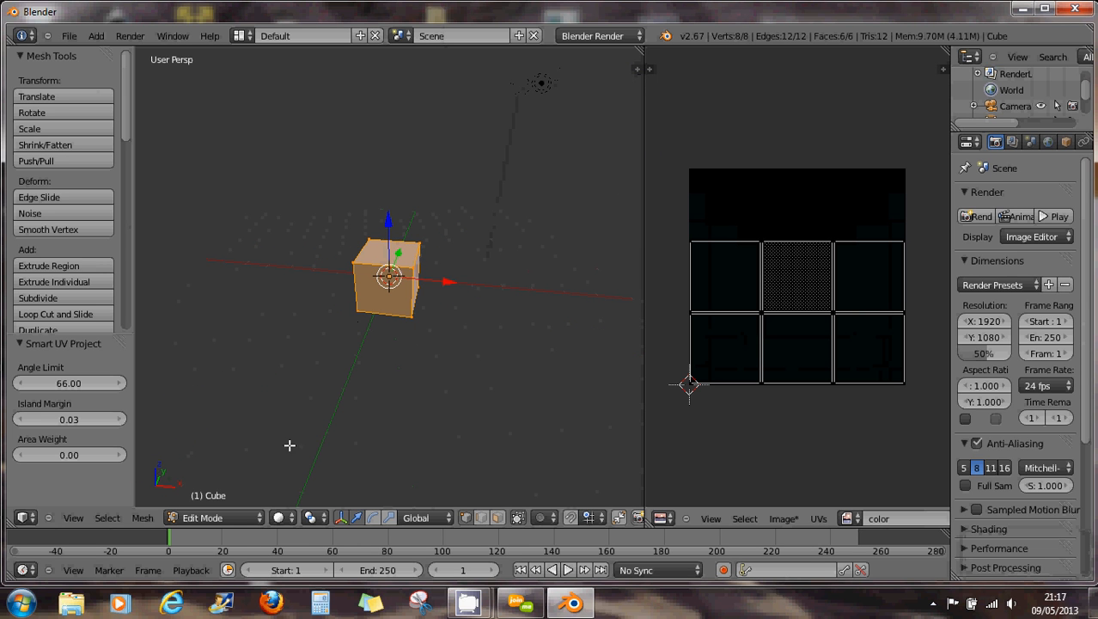
{"action": "left_click", "coordinate": [277, 518]}
{"action": "left_click", "coordinate": [316, 446]}
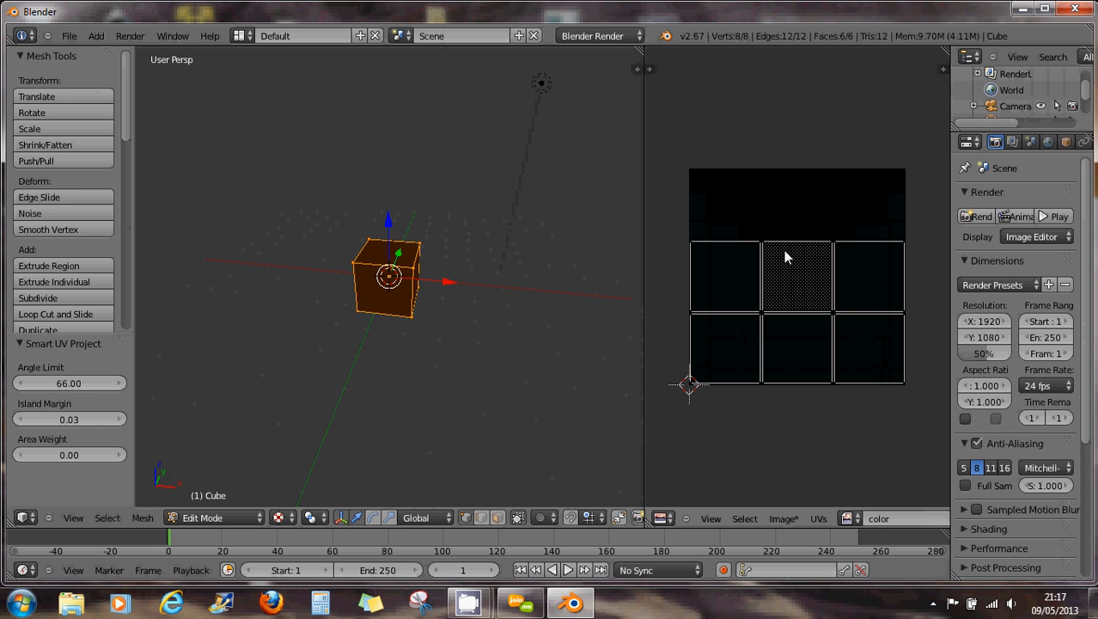
{"action": "key", "text": "s"}
{"action": "left_click", "coordinate": [470, 284]}
{"action": "middle_click_drag", "start_coordinate": [470, 284], "coordinate": [443, 296]}
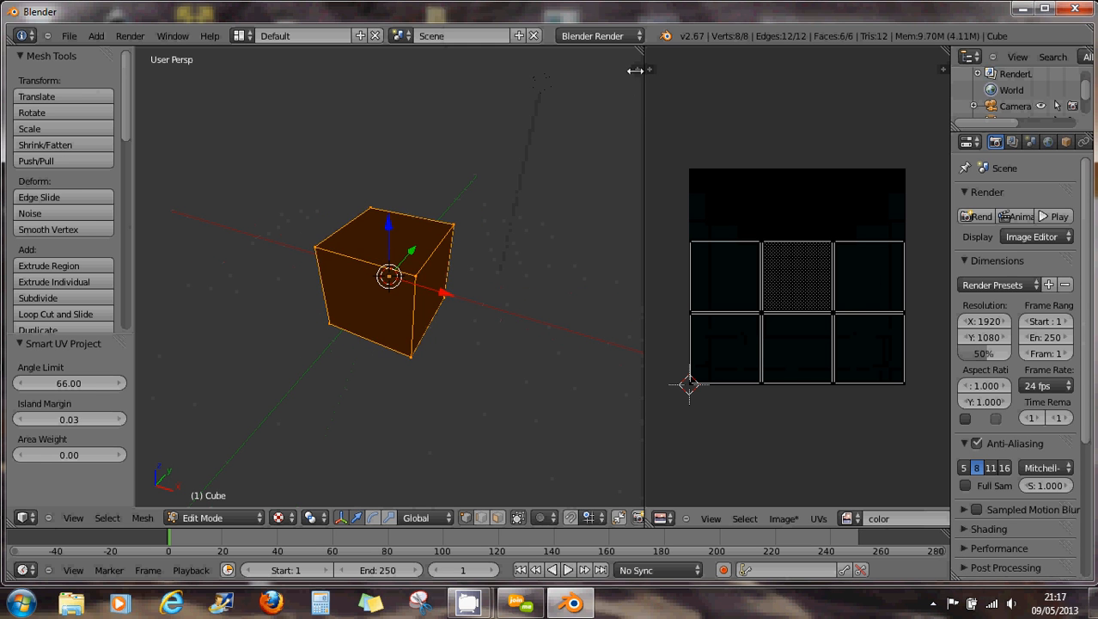
Set the 3D view's display shading to GLSL and enable Textured Solid.
{"action": "left_click", "coordinate": [634, 70]}
{"action": "scroll", "coordinate": [569, 326], "scroll_direction": "down", "scroll_amount": 6}
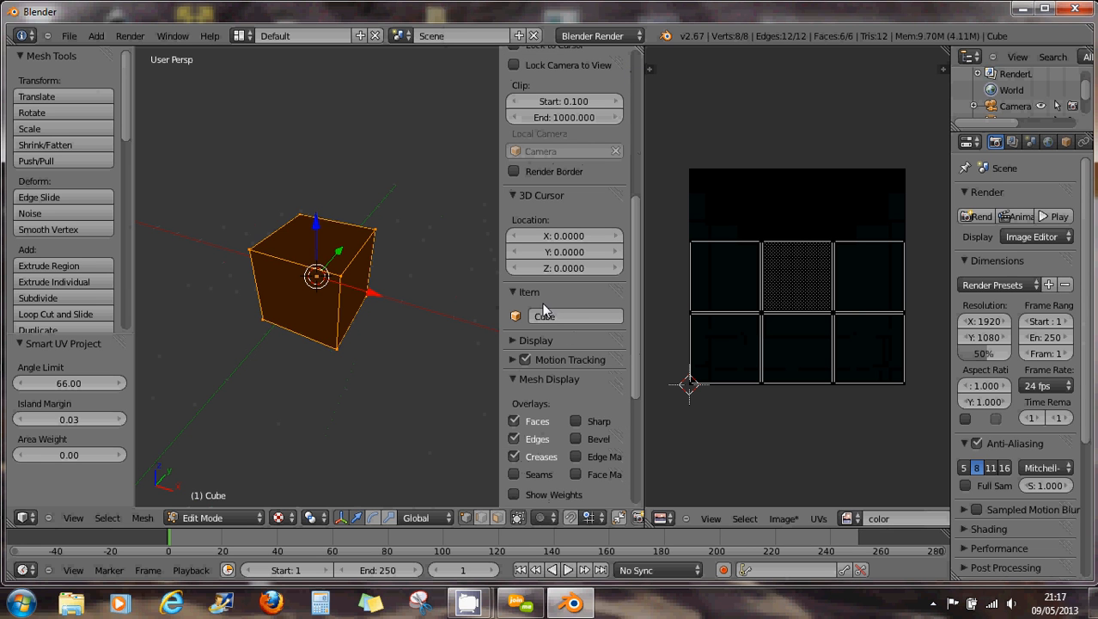
{"action": "left_click", "coordinate": [513, 342]}
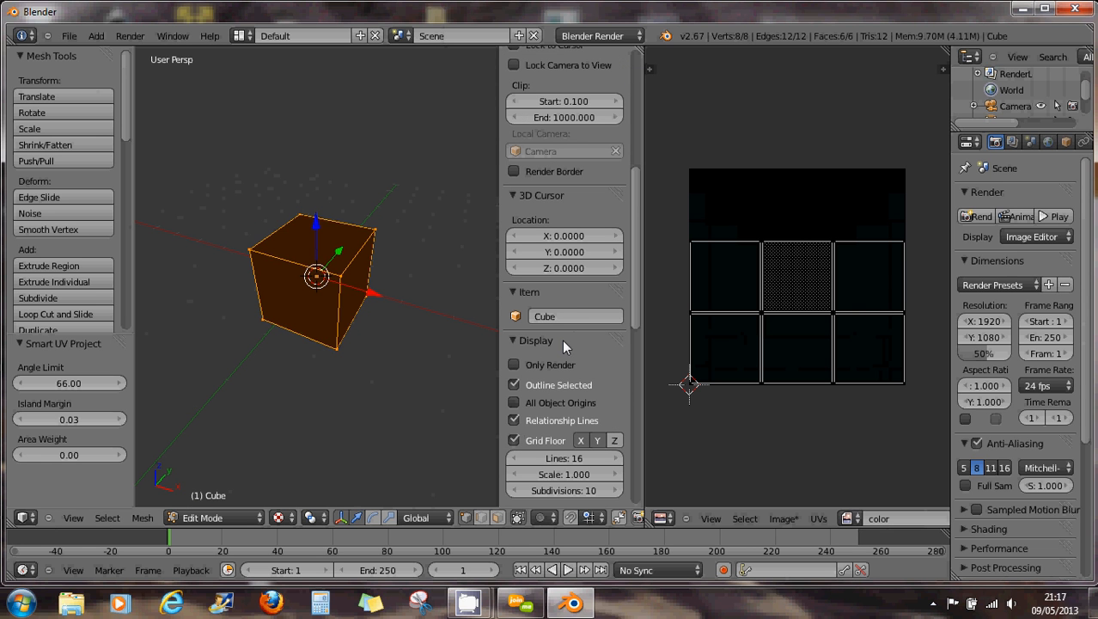
{"action": "scroll", "coordinate": [583, 343], "scroll_direction": "down", "scroll_amount": 5}
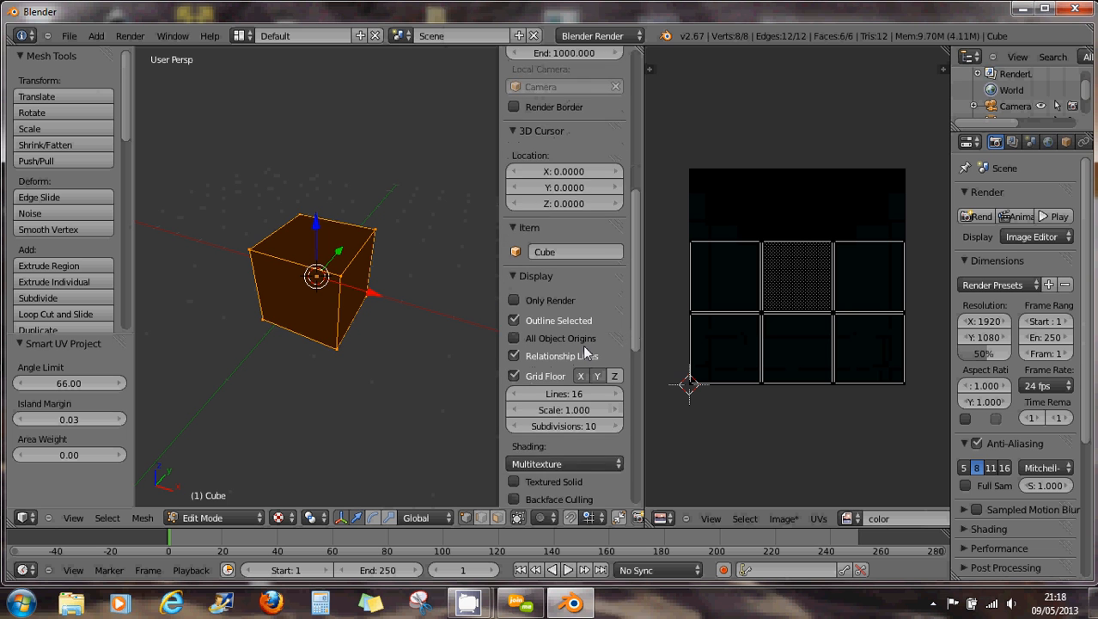
{"action": "left_click", "coordinate": [553, 365]}
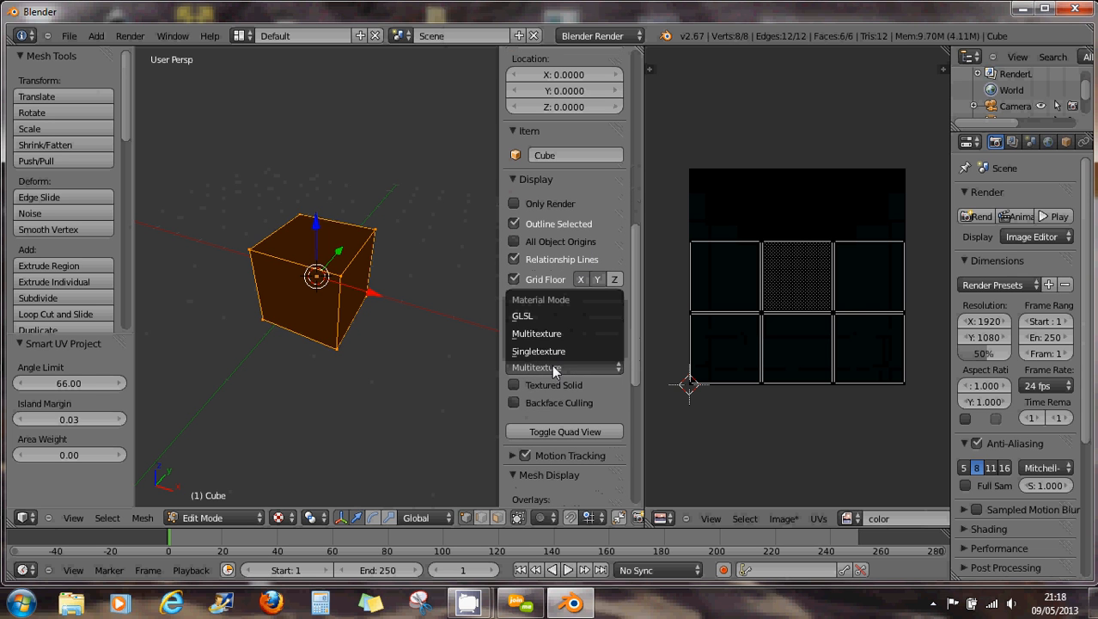
{"action": "left_click", "coordinate": [522, 316]}
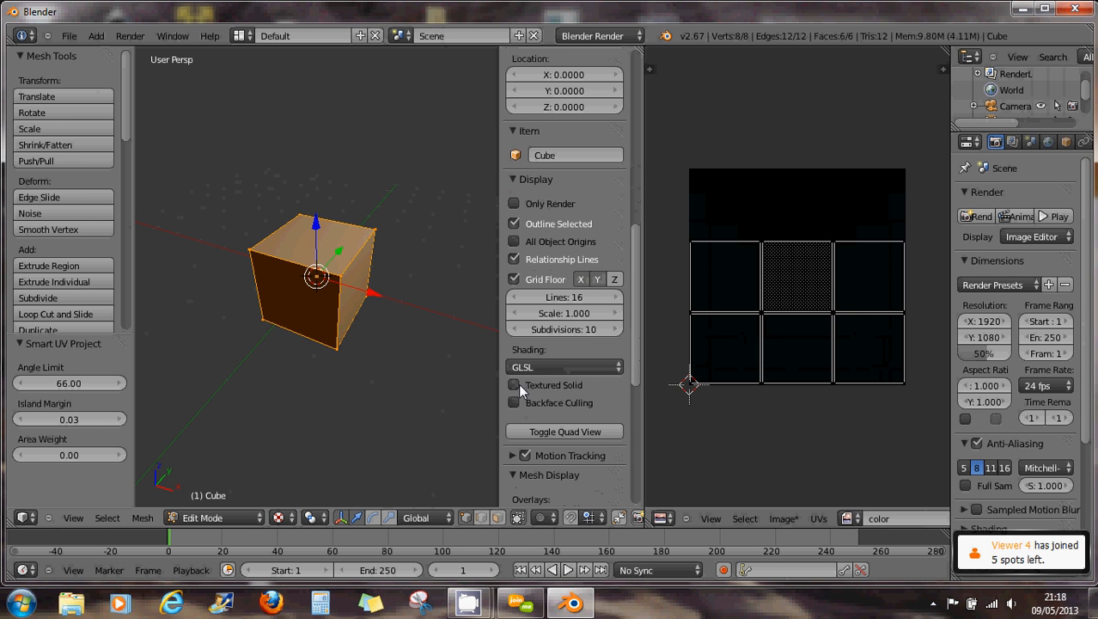
{"action": "left_click", "coordinate": [515, 385]}
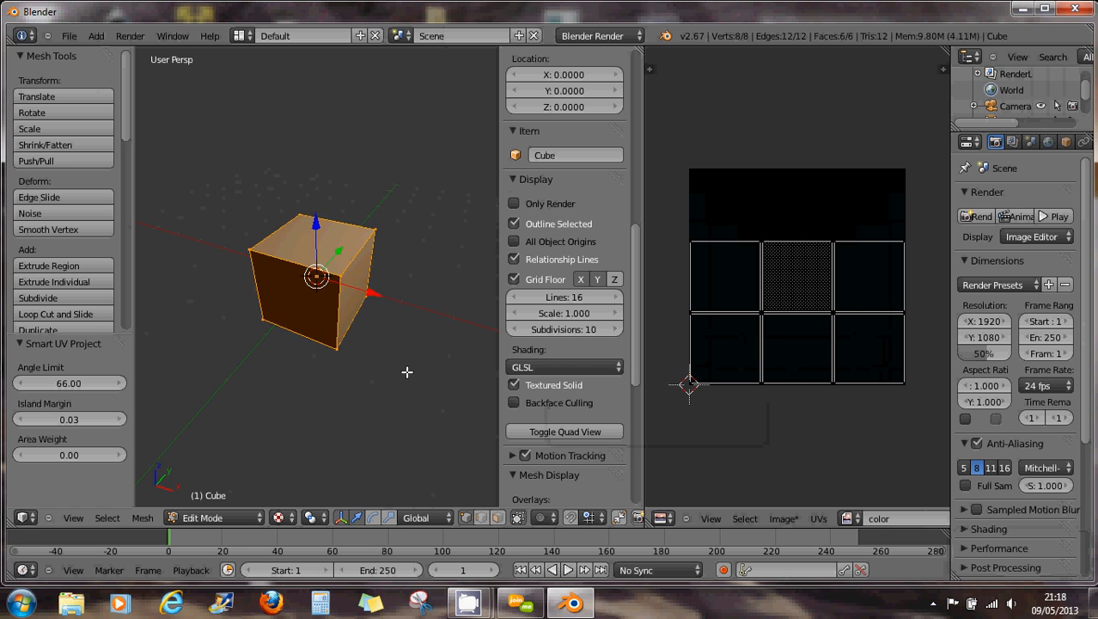
{"action": "scroll", "coordinate": [407, 370], "scroll_direction": "down", "scroll_amount": 2}
{"action": "middle_click_drag", "start_coordinate": [374, 341], "coordinate": [457, 270]}
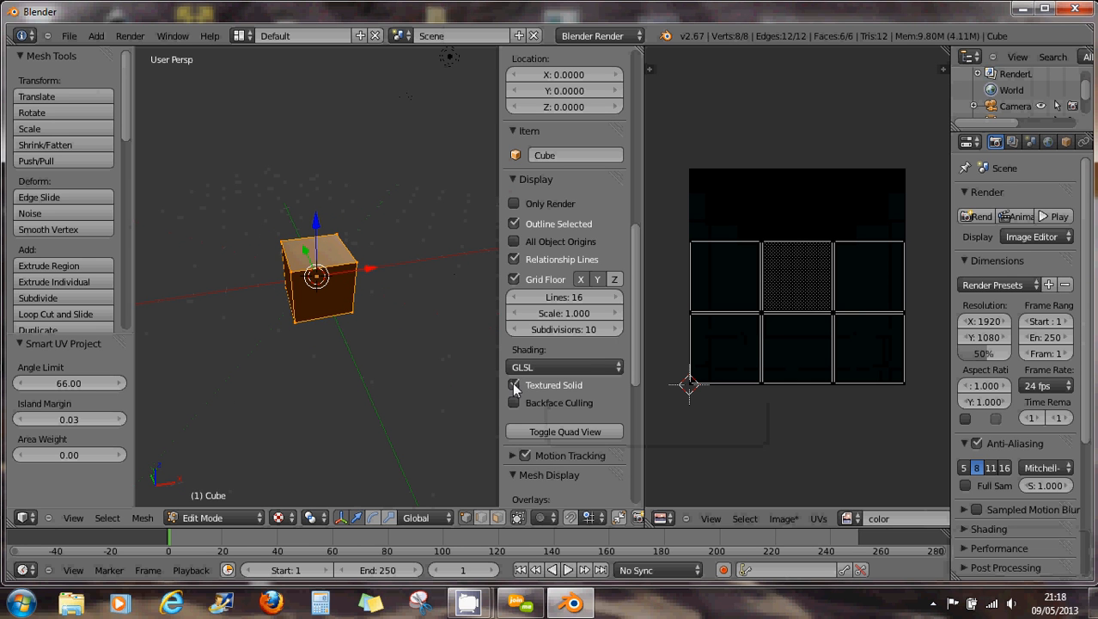
Return the viewport shading to Solid and put the cube into Texture Paint mode.
{"action": "left_click", "coordinate": [277, 518]}
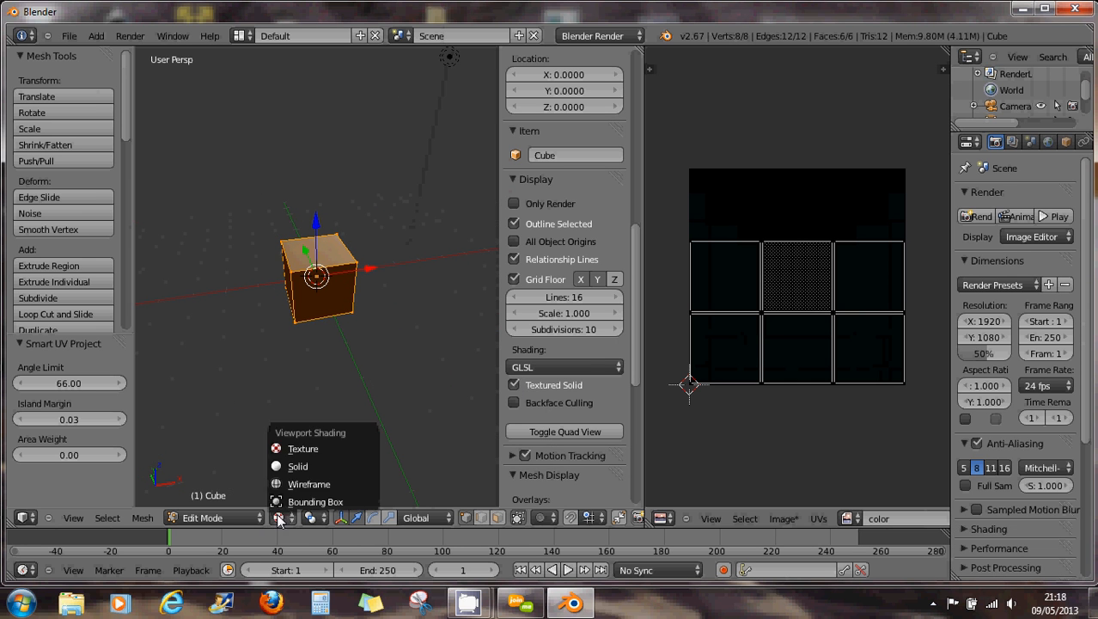
{"action": "left_click", "coordinate": [291, 464]}
{"action": "middle_click_drag", "start_coordinate": [391, 306], "coordinate": [298, 292]}
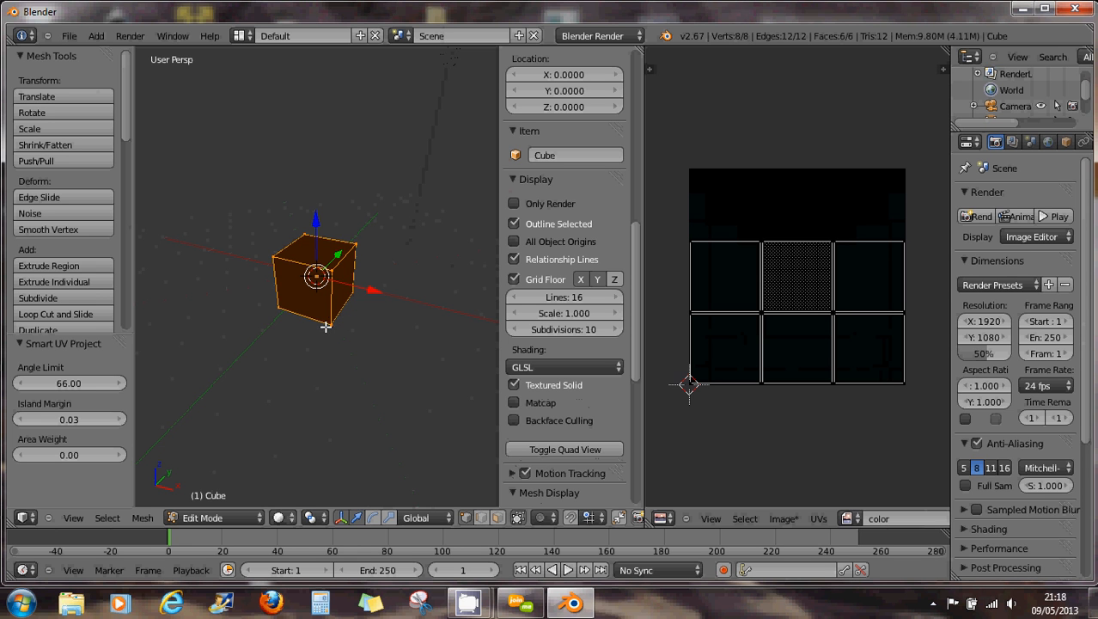
{"action": "left_click", "coordinate": [202, 520]}
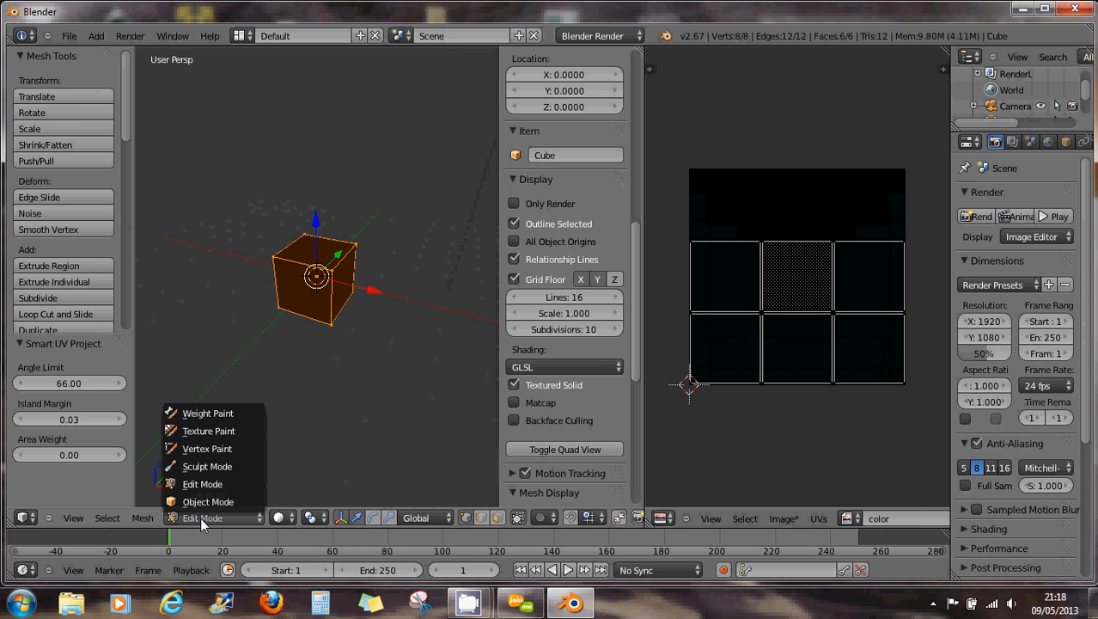
{"action": "left_click", "coordinate": [241, 432]}
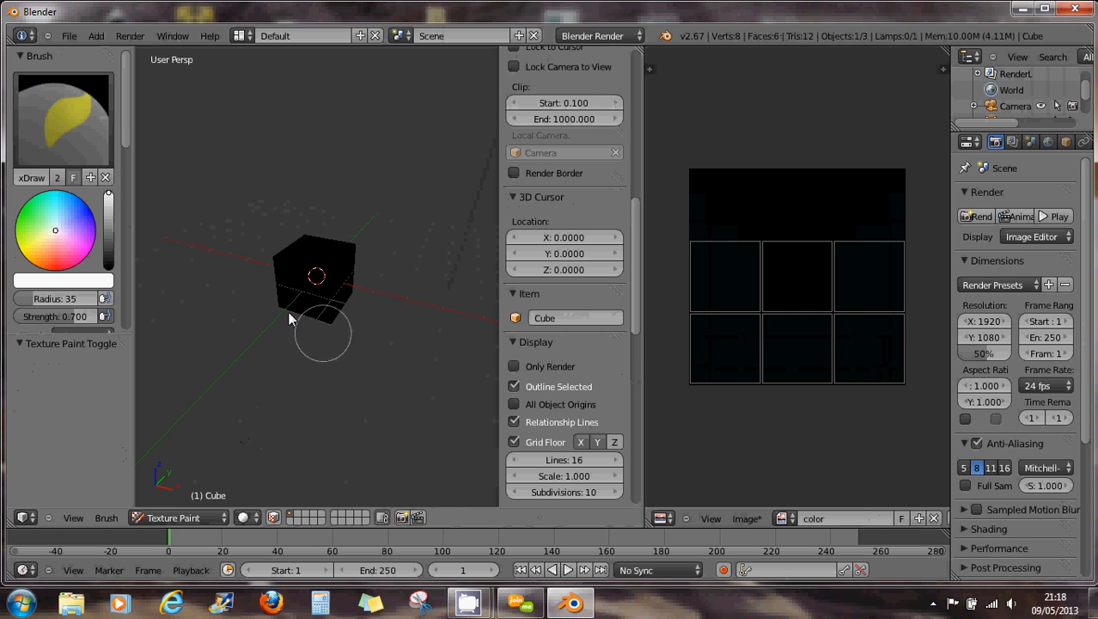
Expand the paint brush's texture settings and set the brush mapping to Stencil.
{"action": "left_click", "coordinate": [112, 133]}
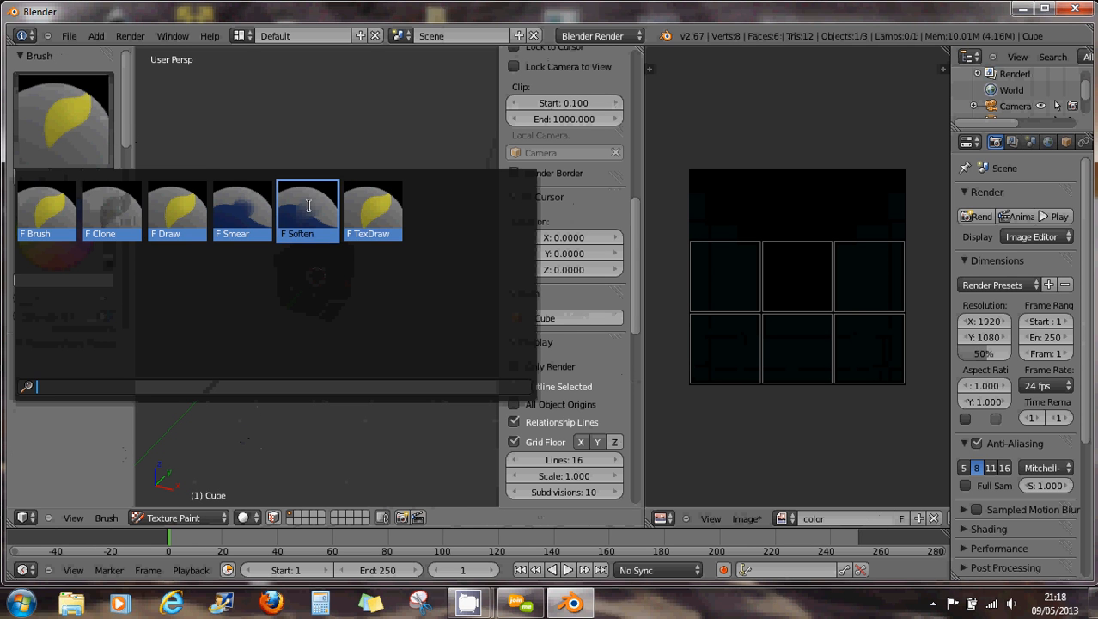
{"action": "left_click", "coordinate": [129, 134]}
{"action": "left_click_drag", "start_coordinate": [129, 140], "coordinate": [128, 228]}
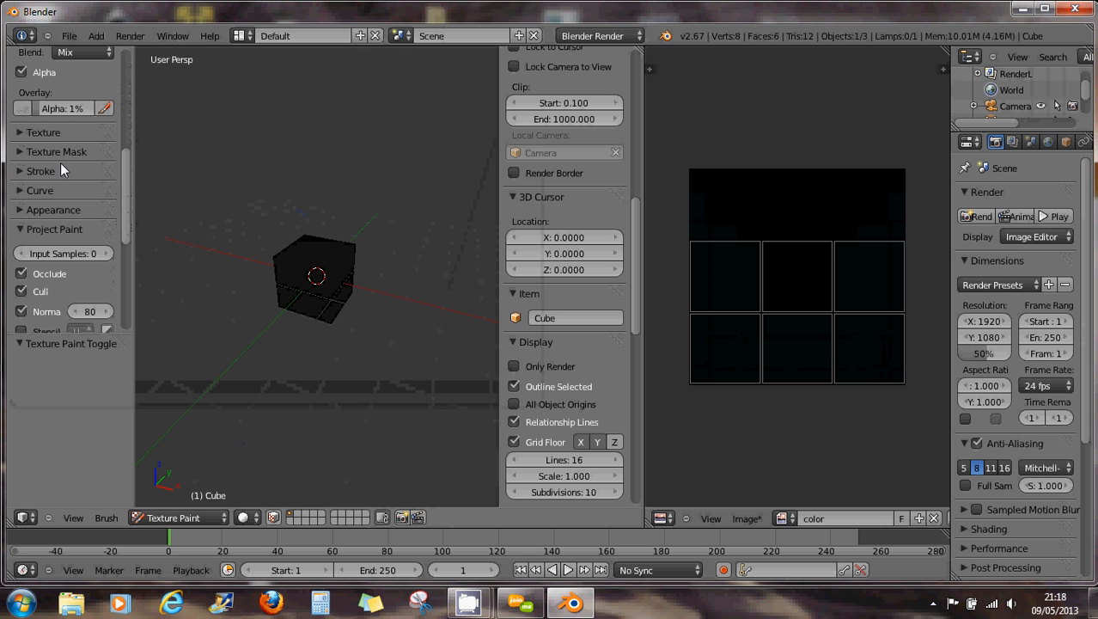
{"action": "left_click", "coordinate": [23, 134]}
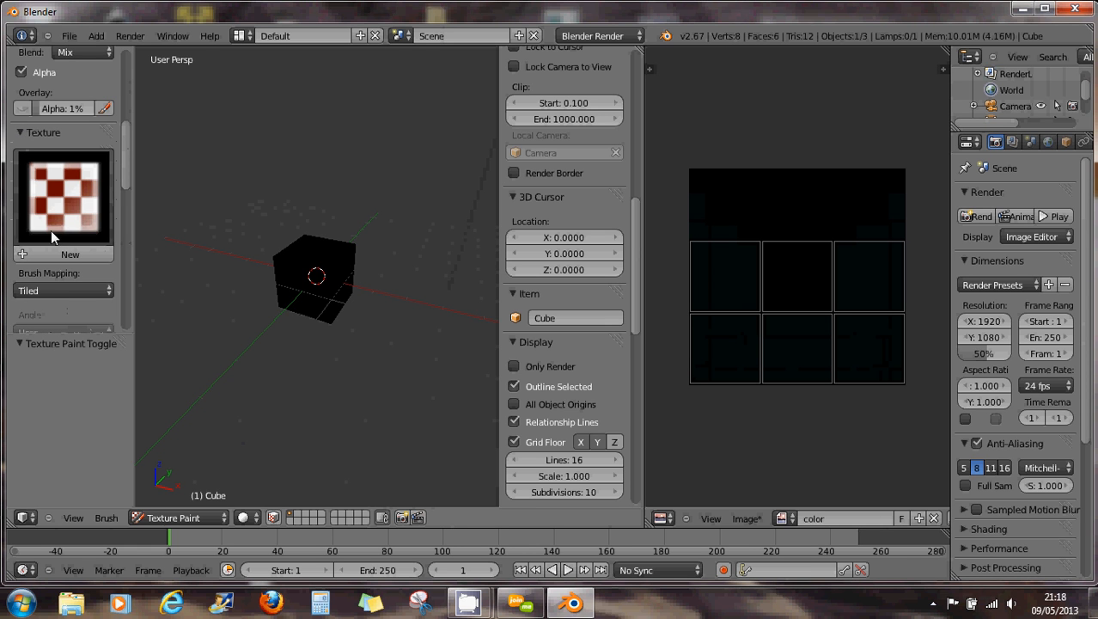
{"action": "left_click", "coordinate": [49, 290]}
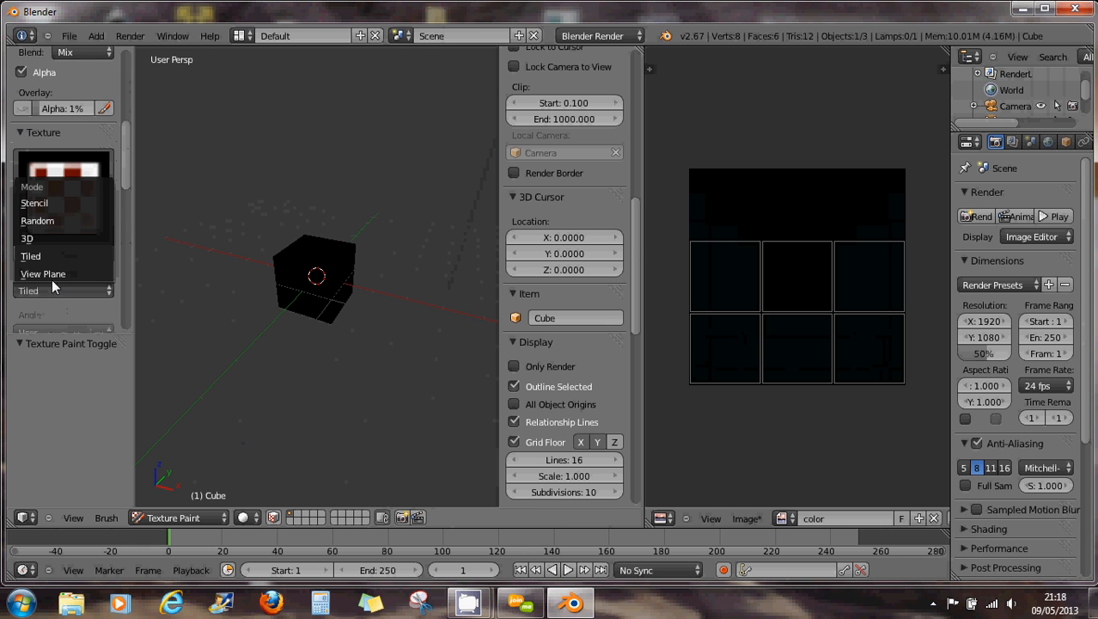
{"action": "left_click", "coordinate": [45, 203]}
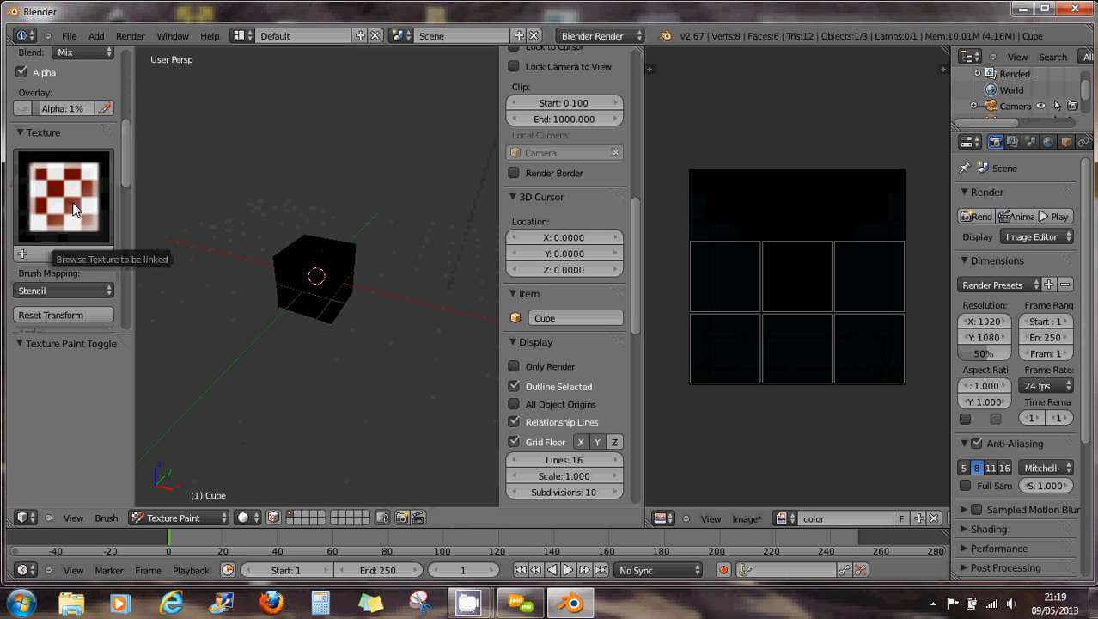
{"action": "left_click", "coordinate": [72, 206]}
{"action": "left_click", "coordinate": [69, 213]}
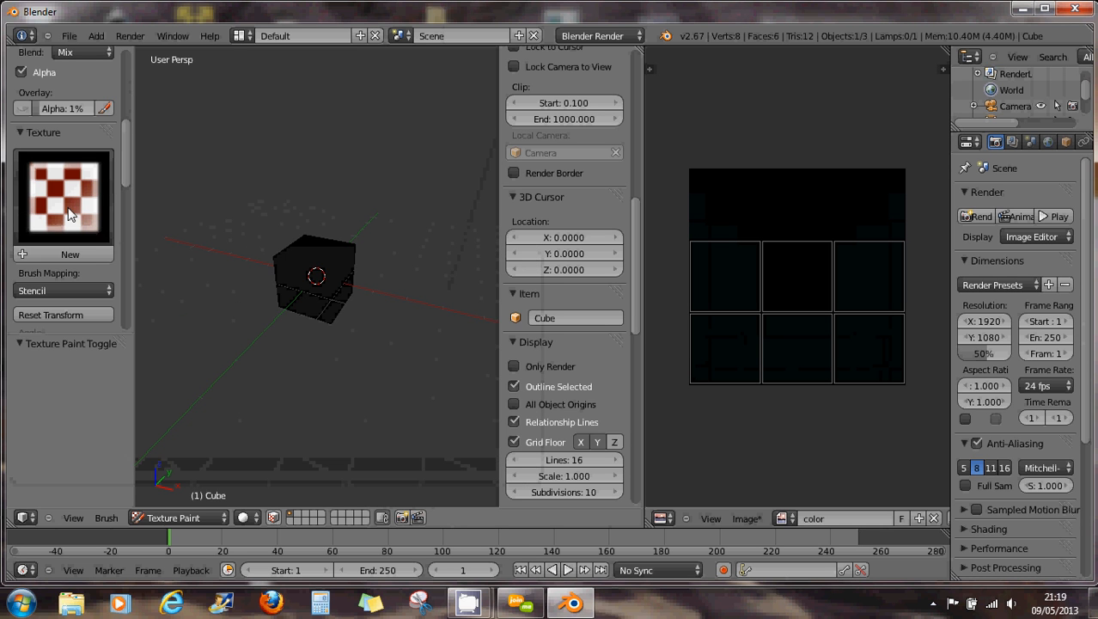
Create a new texture for the paint brush and set its type to Image or Movie.
{"action": "left_click", "coordinate": [84, 252]}
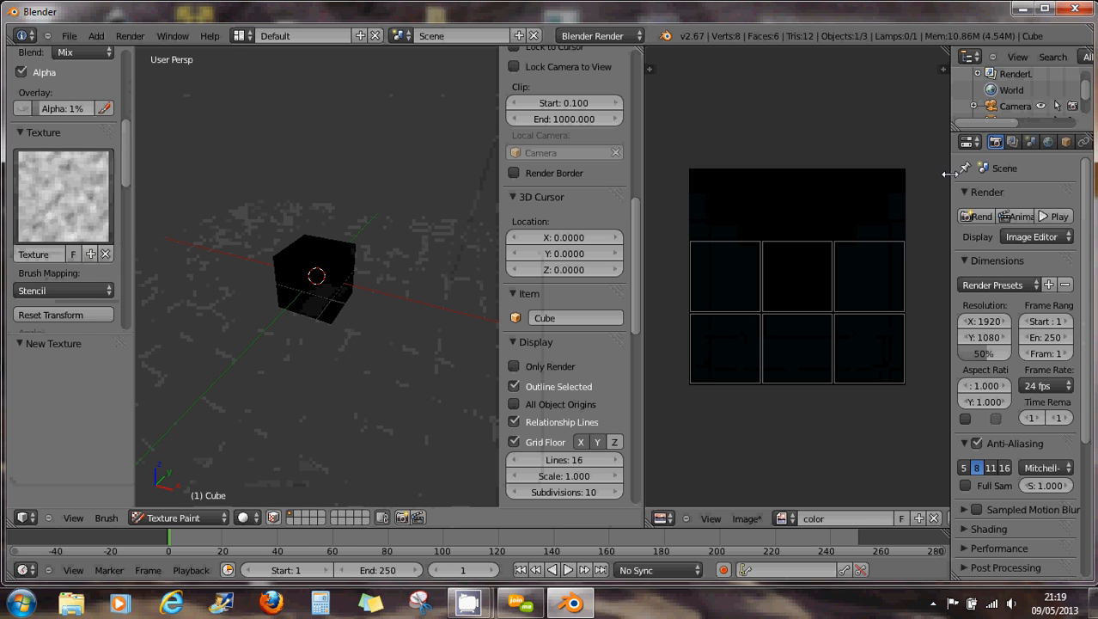
{"action": "left_click", "coordinate": [866, 189]}
{"action": "left_click_drag", "start_coordinate": [949, 175], "coordinate": [884, 175]}
{"action": "middle_click_drag", "start_coordinate": [1018, 145], "coordinate": [973, 145]}
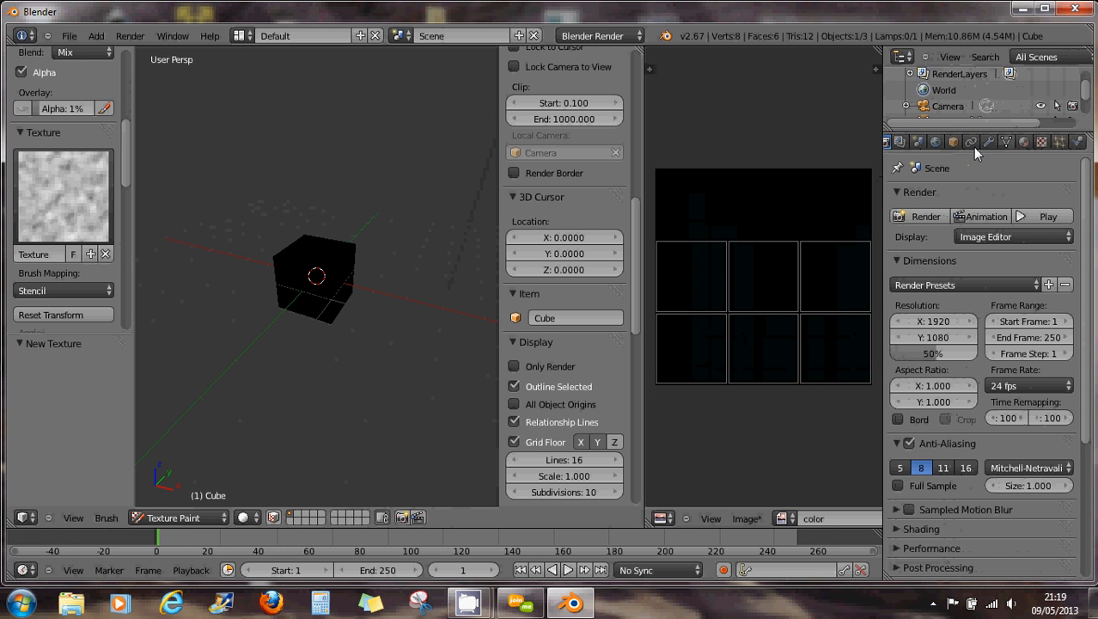
{"action": "left_click", "coordinate": [1024, 142]}
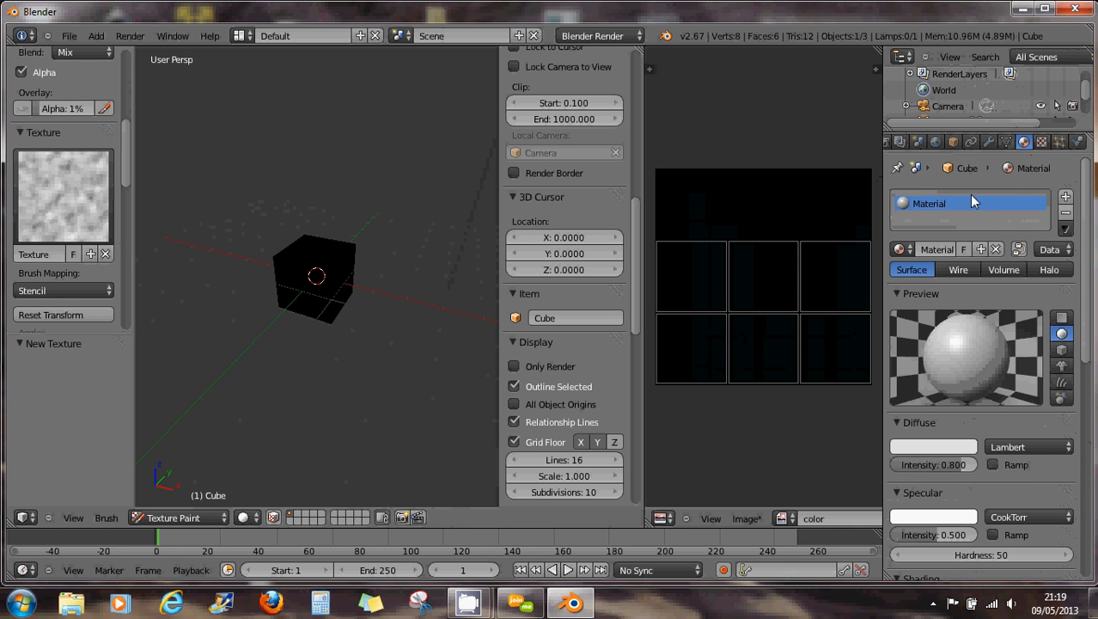
{"action": "left_click", "coordinate": [1043, 142]}
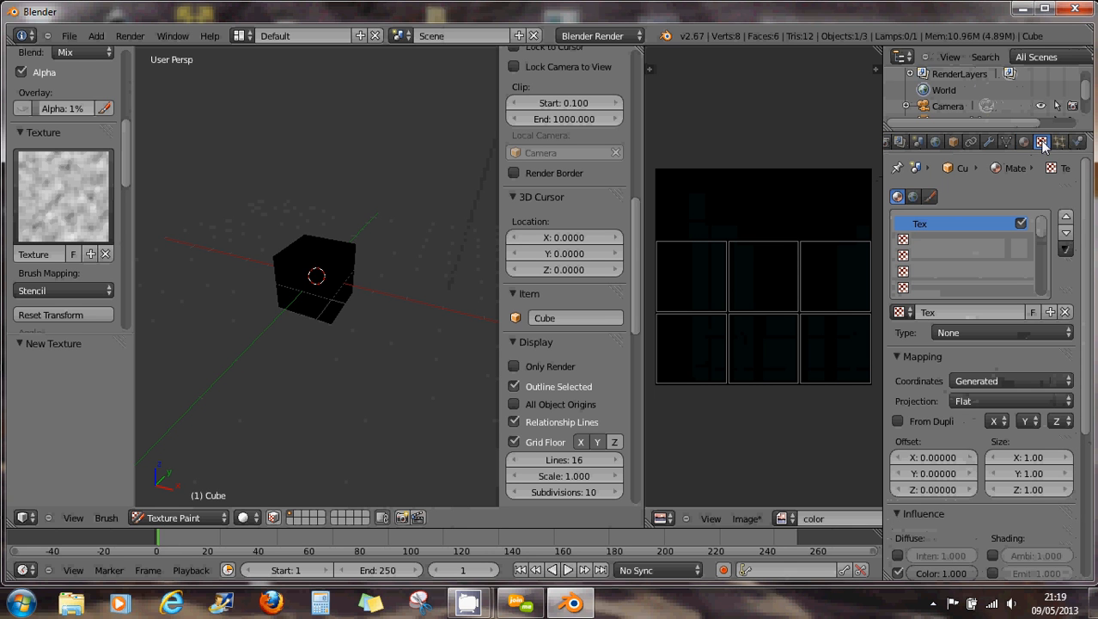
{"action": "left_click", "coordinate": [930, 197]}
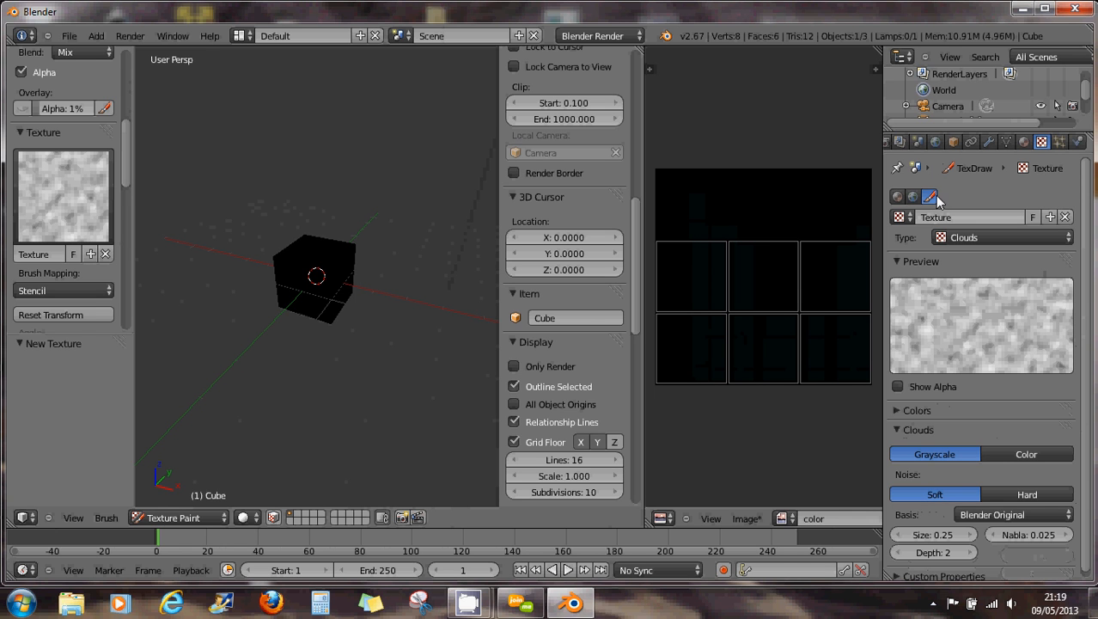
{"action": "left_click", "coordinate": [945, 240]}
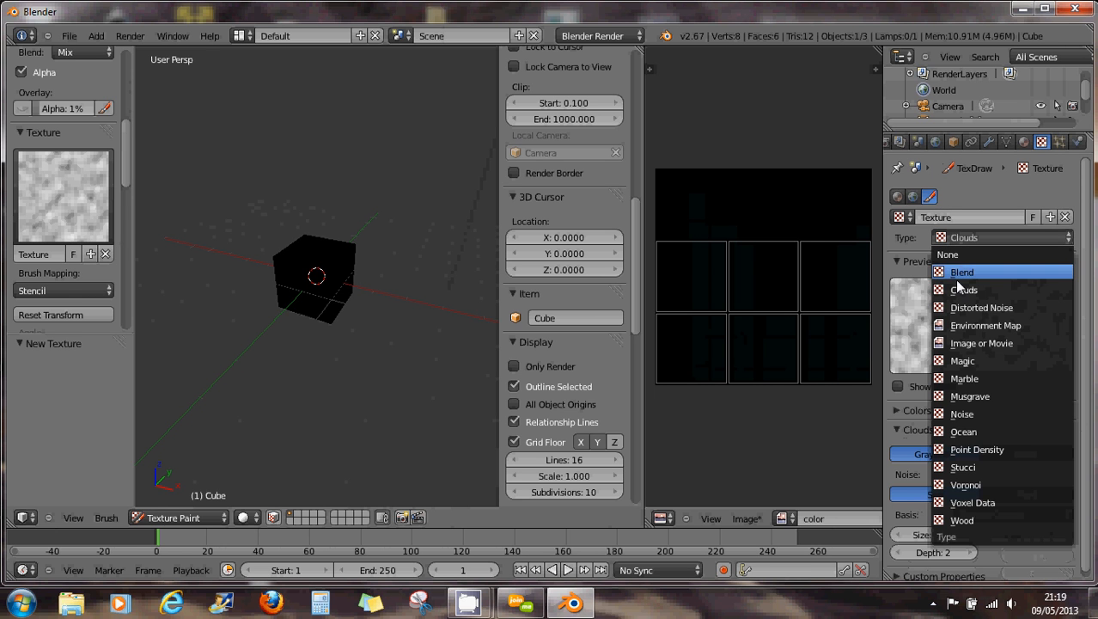
{"action": "left_click", "coordinate": [985, 344]}
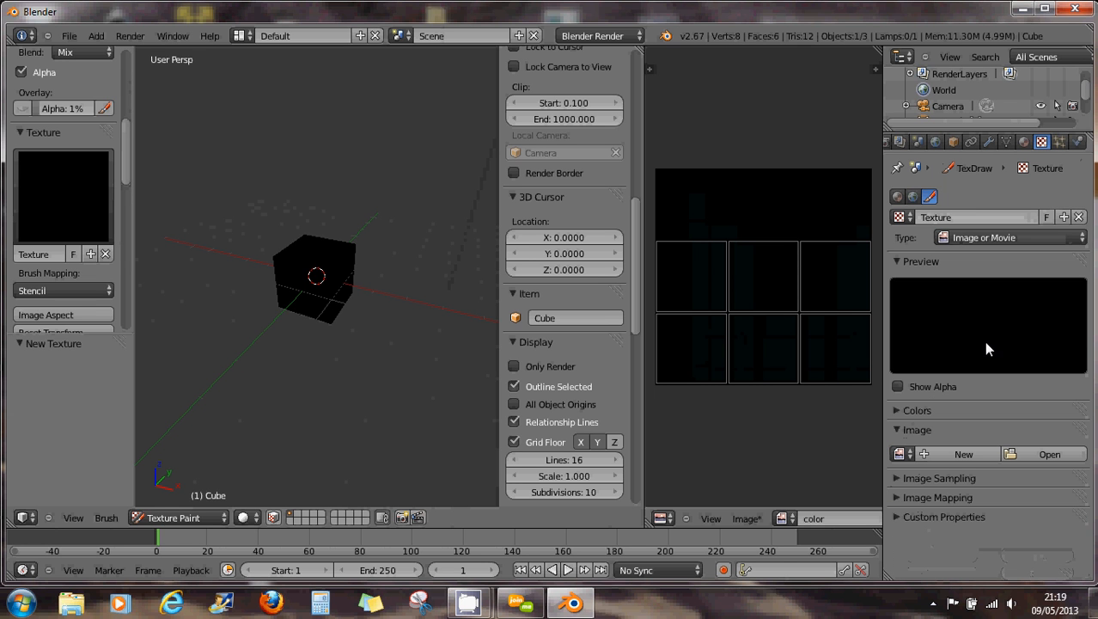
Load canasson.jpg from the 3d folder in Documents as the brush texture's image.
{"action": "left_click", "coordinate": [1024, 452]}
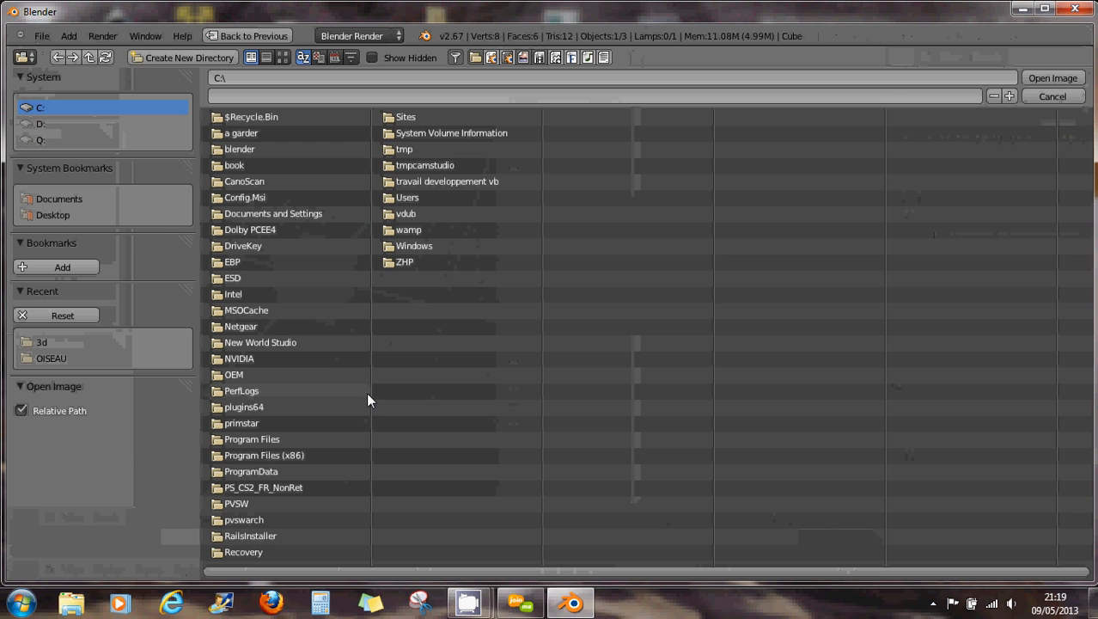
{"action": "left_click", "coordinate": [56, 198]}
{"action": "left_click", "coordinate": [283, 58]}
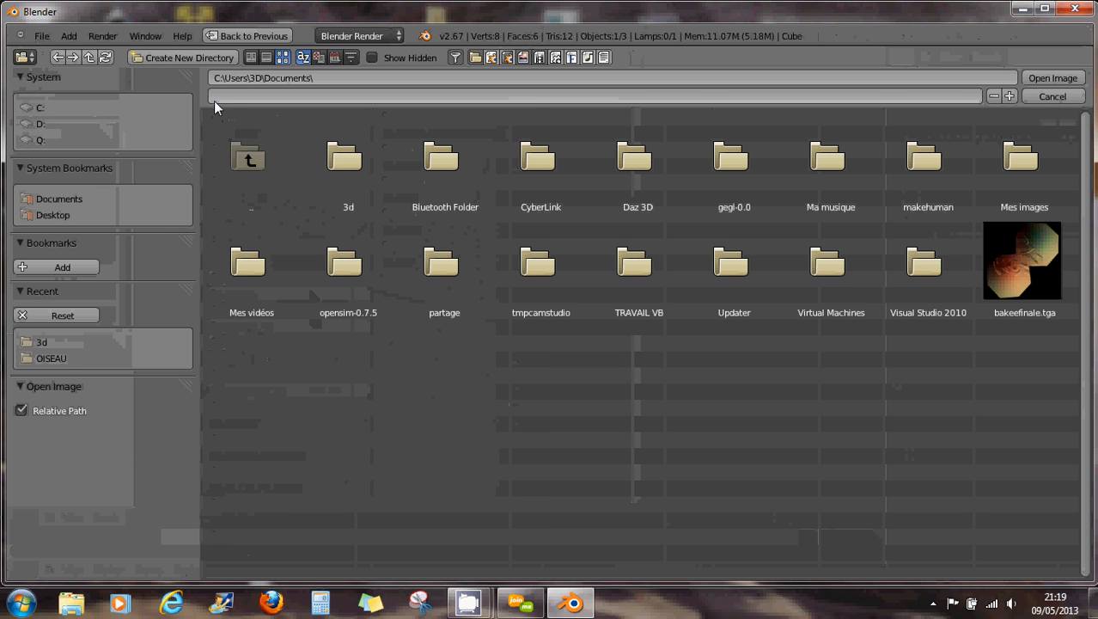
{"action": "left_click", "coordinate": [344, 159]}
{"action": "left_click_drag", "start_coordinate": [384, 318], "coordinate": [695, 408]}
{"action": "left_click_drag", "start_coordinate": [703, 411], "coordinate": [935, 379]}
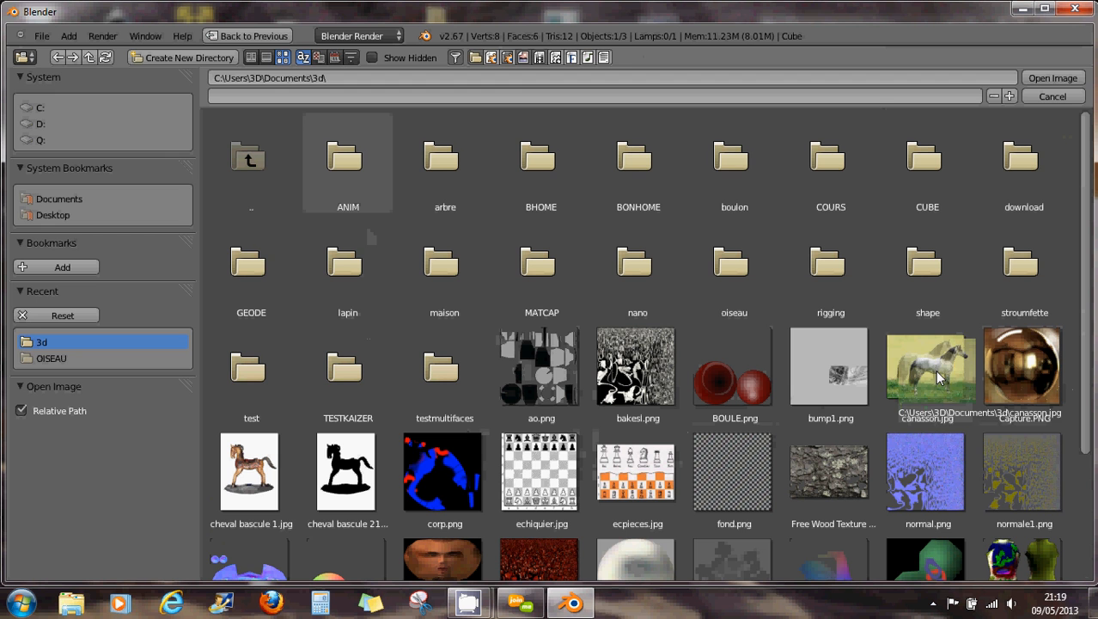
{"action": "double_click", "coordinate": [931, 371]}
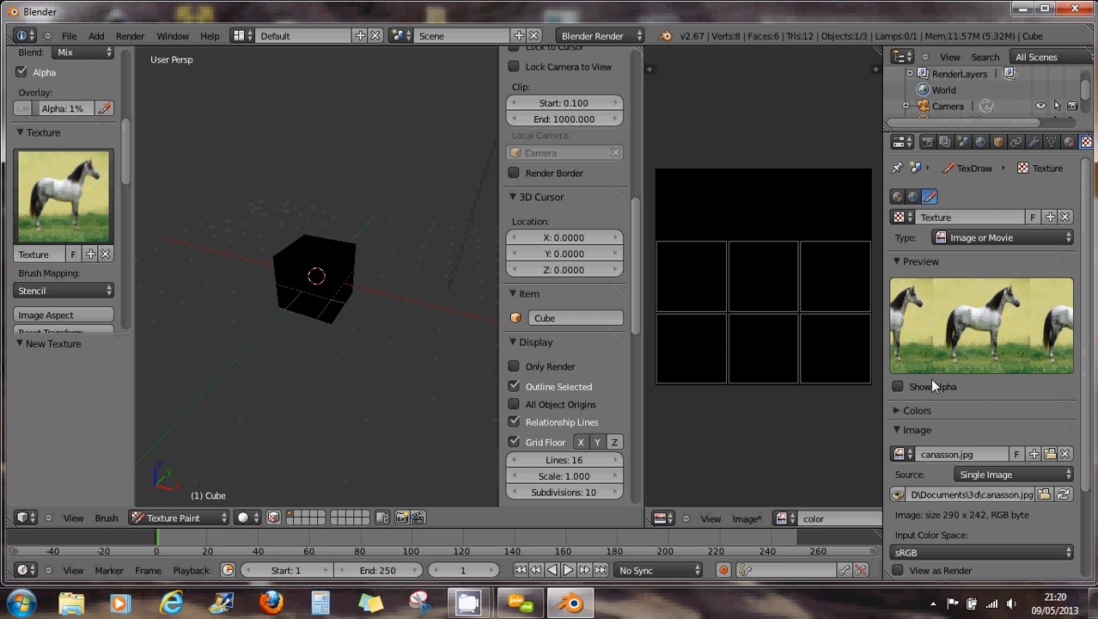
Expand the brush texture's Image Sampling and Image Mapping settings and review the options.
{"action": "scroll", "coordinate": [932, 386], "scroll_direction": "down", "scroll_amount": 3}
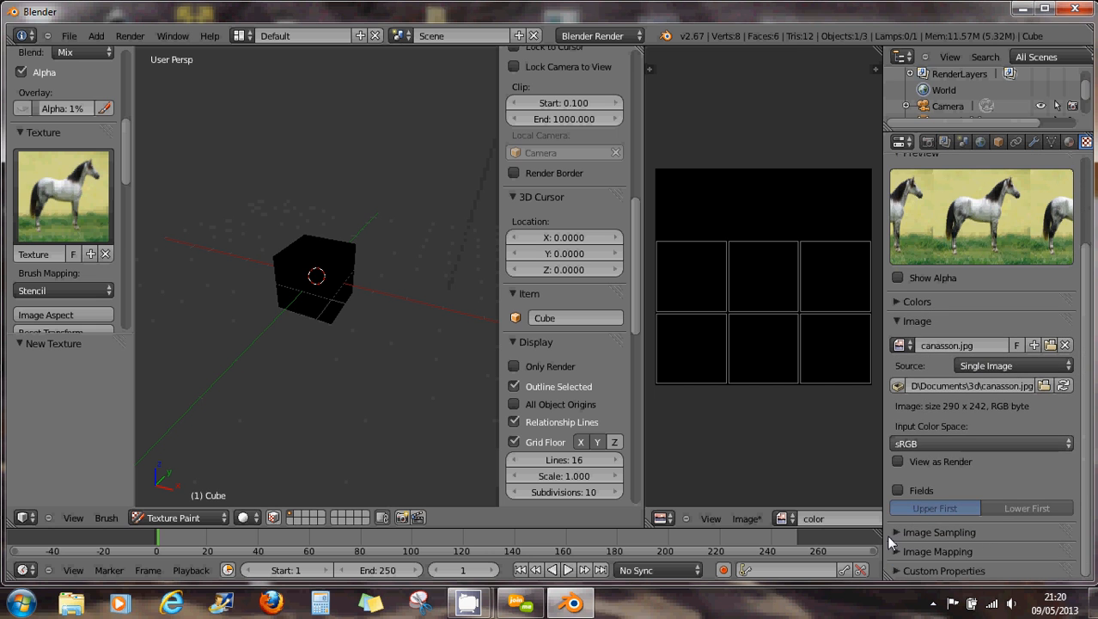
{"action": "left_click", "coordinate": [894, 533]}
{"action": "scroll", "coordinate": [971, 533], "scroll_direction": "down", "scroll_amount": 4}
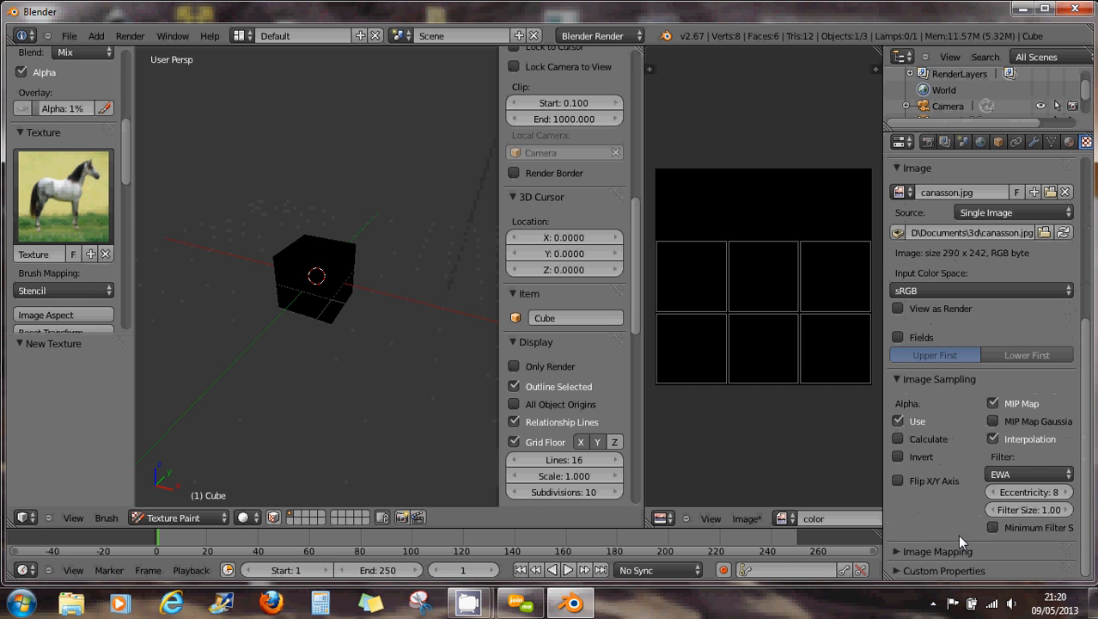
{"action": "left_click", "coordinate": [891, 550]}
{"action": "scroll", "coordinate": [954, 516], "scroll_direction": "down", "scroll_amount": 4}
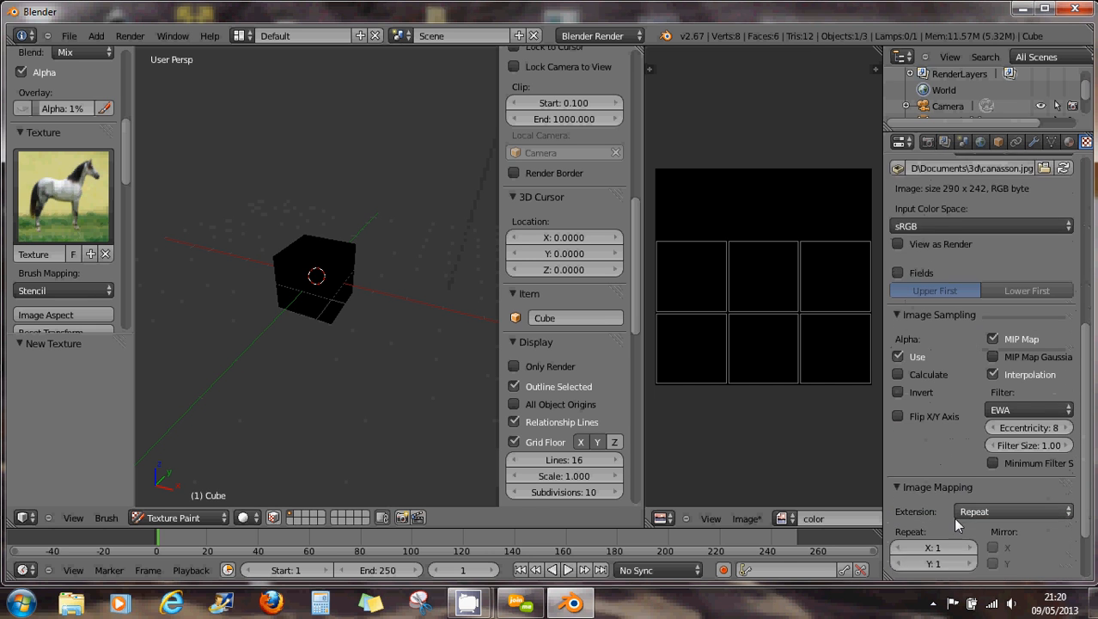
{"action": "scroll", "coordinate": [955, 522], "scroll_direction": "down", "scroll_amount": 1}
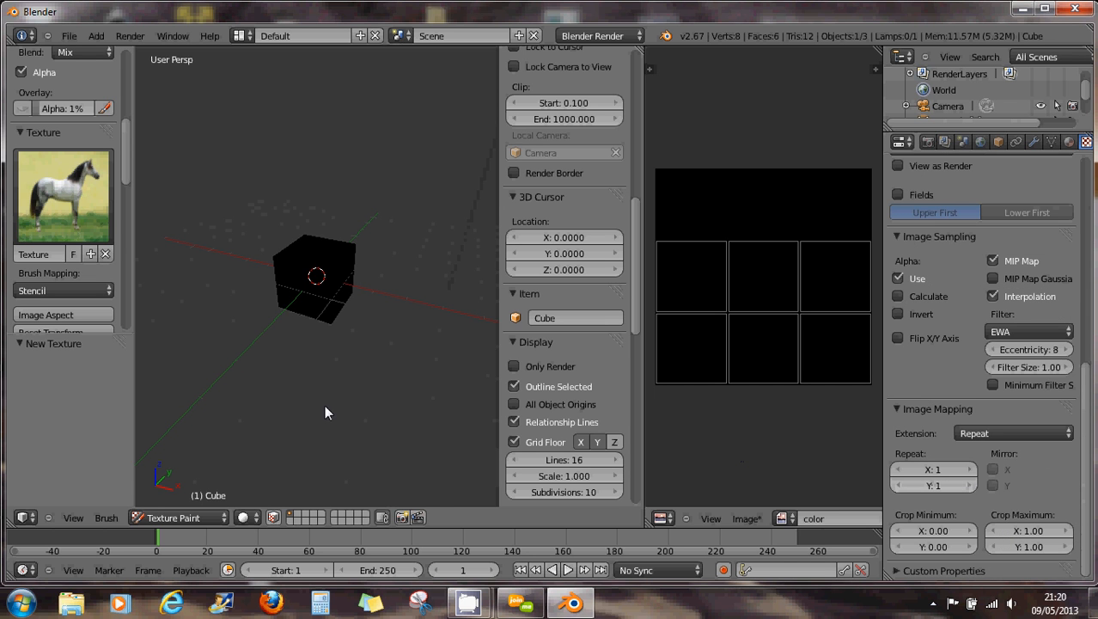
Zoom in on the cube, paint the horse image through the stencil over its visible sides, and inspect the result.
{"action": "left_click_drag", "start_coordinate": [127, 171], "coordinate": [129, 207]}
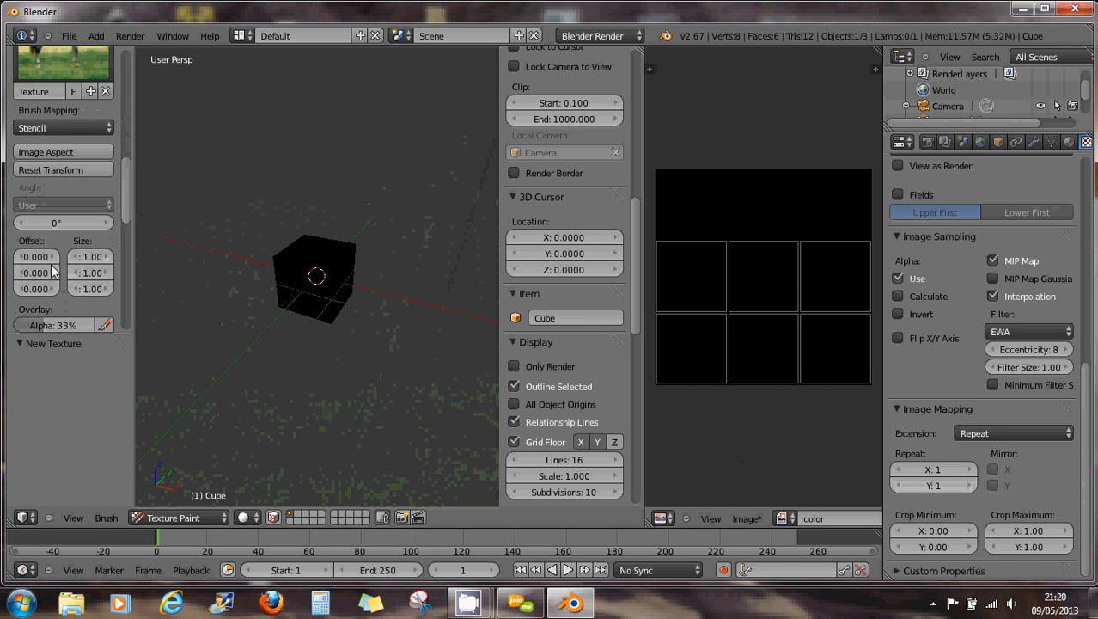
{"action": "left_click_drag", "start_coordinate": [126, 193], "coordinate": [127, 173]}
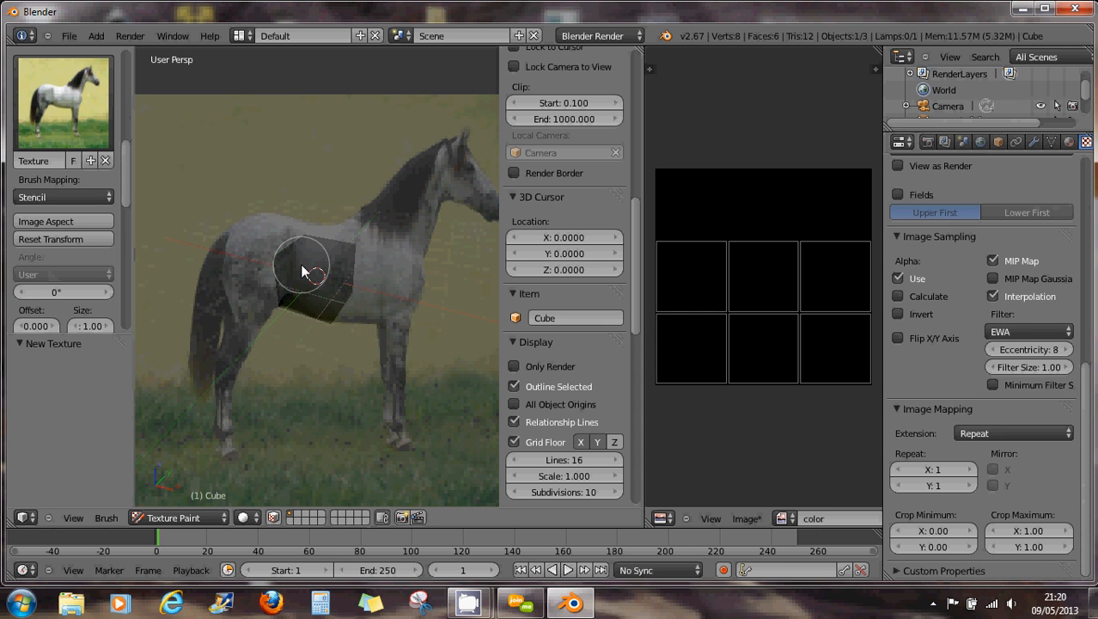
{"action": "scroll", "coordinate": [290, 290], "scroll_direction": "up", "scroll_amount": 2}
{"action": "scroll", "coordinate": [290, 293], "scroll_direction": "up", "scroll_amount": 3}
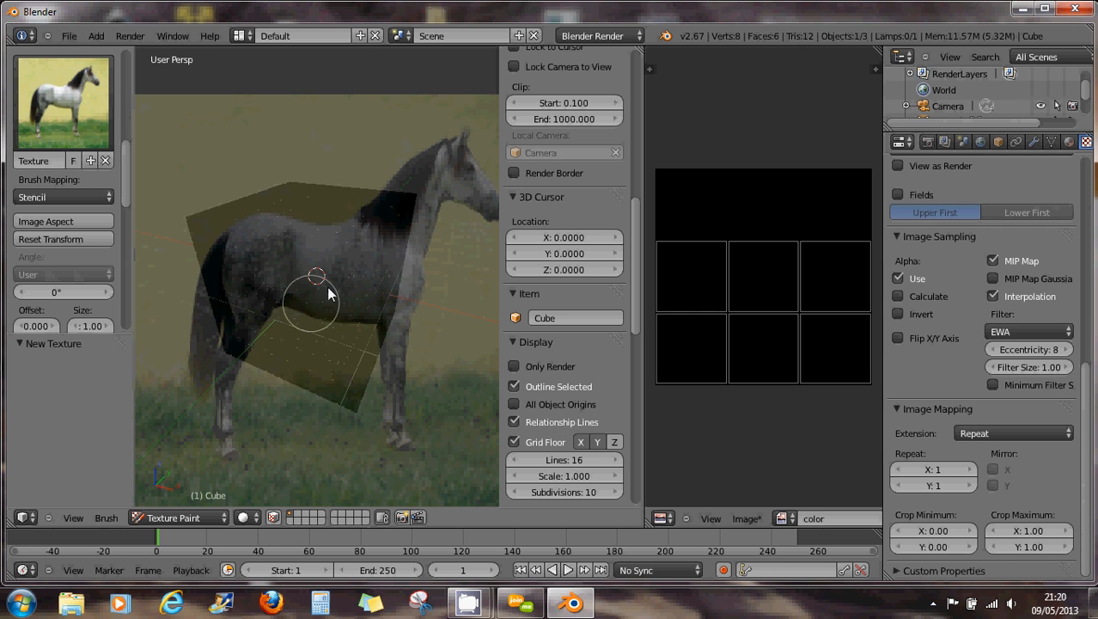
{"action": "middle_click_drag", "start_coordinate": [304, 297], "coordinate": [291, 232]}
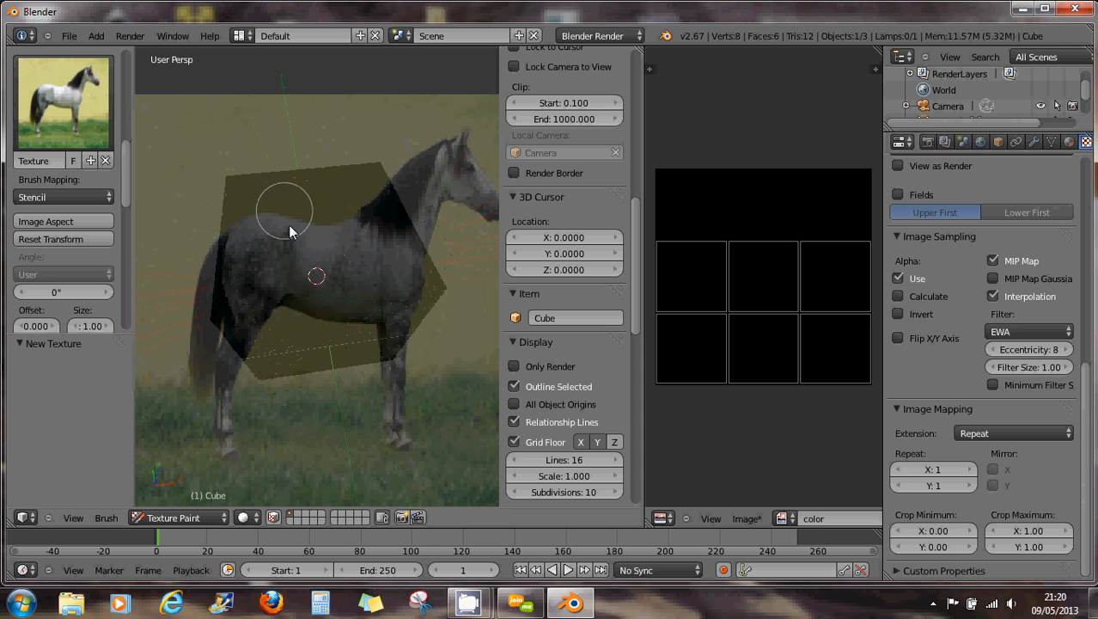
{"action": "mouse_move", "coordinate": [347, 226]}
{"action": "left_mouse_down"}
{"action": "mouse_move", "coordinate": [241, 237]}
{"action": "mouse_move", "coordinate": [393, 214]}
{"action": "mouse_move", "coordinate": [371, 254]}
{"action": "mouse_move", "coordinate": [244, 290]}
{"action": "mouse_move", "coordinate": [410, 299]}
{"action": "mouse_move", "coordinate": [364, 203]}
{"action": "mouse_move", "coordinate": [360, 228]}
{"action": "mouse_move", "coordinate": [258, 276]}
{"action": "mouse_move", "coordinate": [343, 359]}
{"action": "left_mouse_up"}
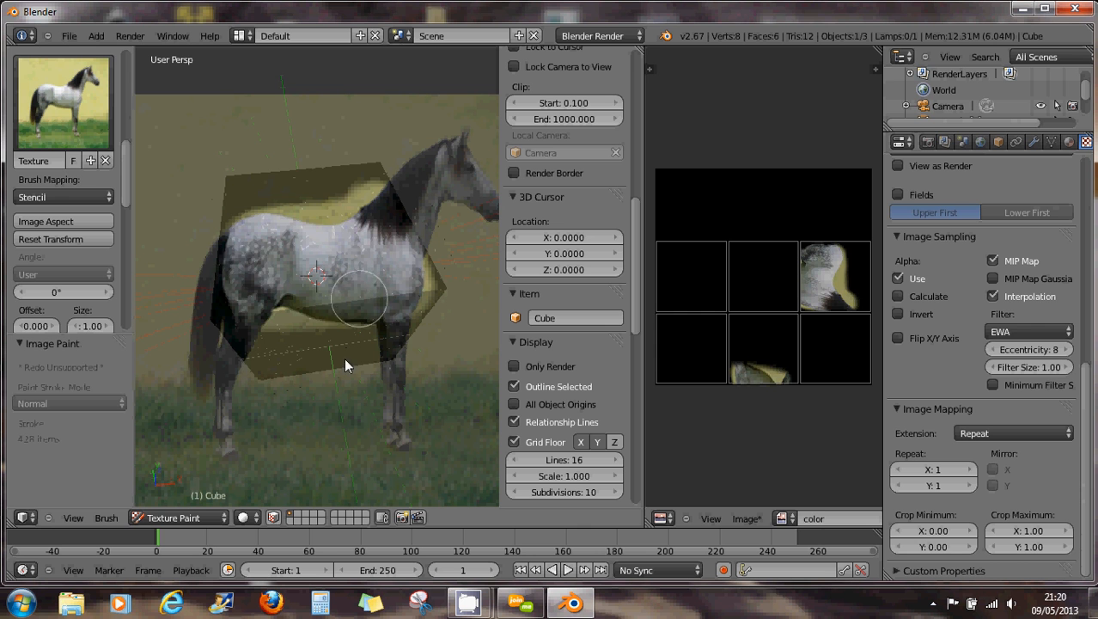
{"action": "mouse_move", "coordinate": [352, 376]}
{"action": "middle_mouse_down"}
{"action": "mouse_move", "coordinate": [326, 314]}
{"action": "mouse_move", "coordinate": [331, 328]}
{"action": "mouse_move", "coordinate": [356, 319]}
{"action": "mouse_move", "coordinate": [368, 344]}
{"action": "middle_mouse_up"}
{"action": "middle_click_drag", "start_coordinate": [276, 300], "coordinate": [189, 359]}
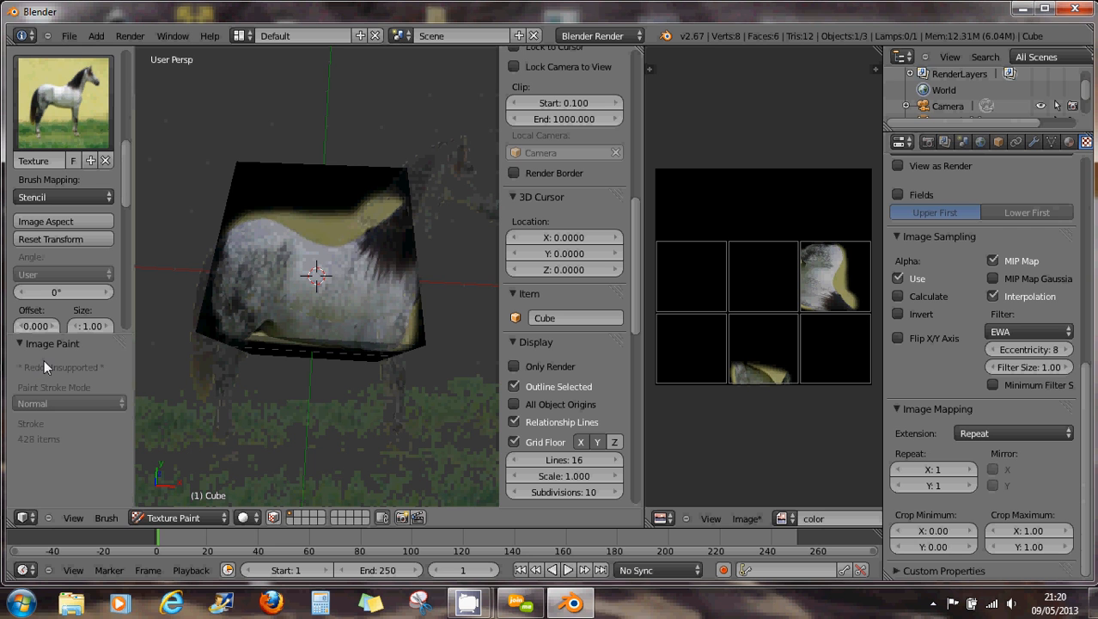
Move the stencil over another cube side, shrink it to fit within that side, and paint the horse image through it.
{"action": "middle_click_drag", "start_coordinate": [269, 368], "coordinate": [290, 240]}
{"action": "key", "text": "z"}
{"action": "key", "text": "z"}
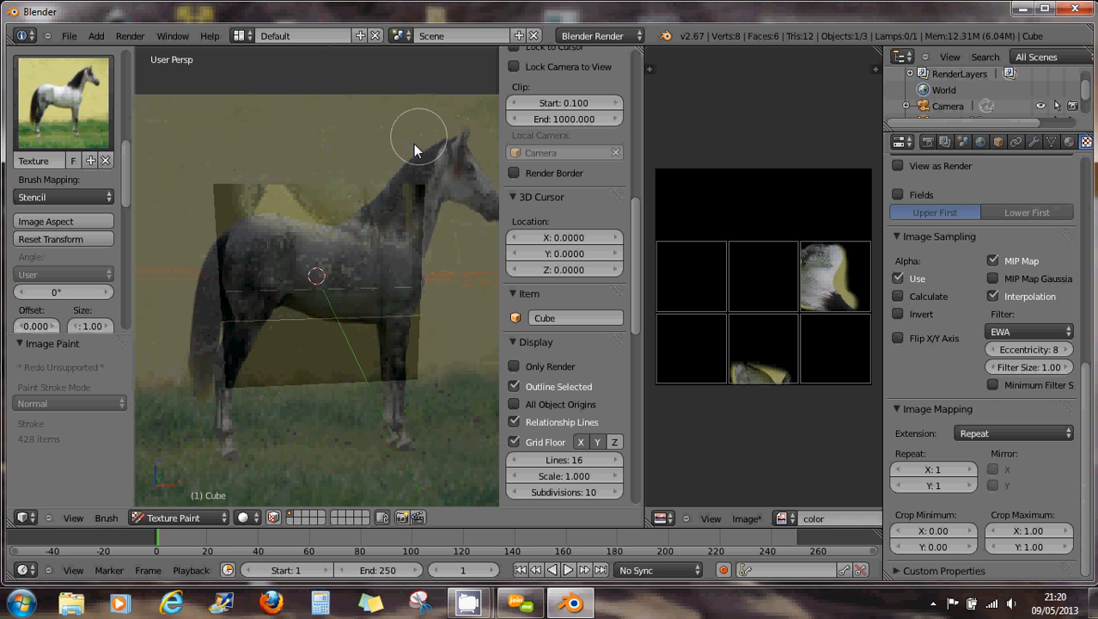
{"action": "right_click_drag", "start_coordinate": [372, 142], "coordinate": [288, 299]}
{"action": "left_click_drag", "start_coordinate": [288, 298], "coordinate": [302, 245]}
{"action": "right_click_drag", "start_coordinate": [462, 255], "coordinate": [352, 305], "text": "shift"}
{"action": "mouse_move", "coordinate": [351, 305]}
{"action": "left_mouse_down"}
{"action": "mouse_move", "coordinate": [395, 309]}
{"action": "mouse_move", "coordinate": [363, 307]}
{"action": "mouse_move", "coordinate": [312, 341]}
{"action": "mouse_move", "coordinate": [368, 265]}
{"action": "mouse_move", "coordinate": [290, 337]}
{"action": "mouse_move", "coordinate": [292, 327]}
{"action": "mouse_move", "coordinate": [471, 307]}
{"action": "left_mouse_up"}
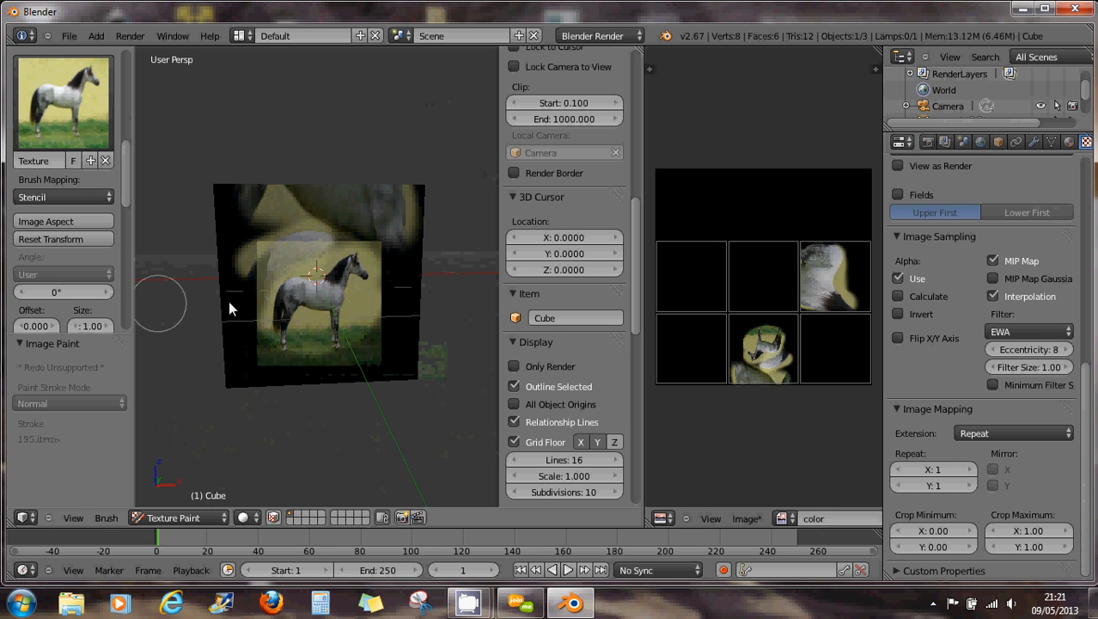
Rotate the stencil to about 306° and paint the horse image again over the same cube side.
{"action": "mouse_move", "coordinate": [345, 333]}
{"action": "right_mouse_down", "text": "ctrl"}
{"action": "mouse_move", "coordinate": [355, 302]}
{"action": "mouse_move", "coordinate": [336, 343]}
{"action": "mouse_move", "coordinate": [308, 354]}
{"action": "mouse_move", "coordinate": [379, 319]}
{"action": "mouse_move", "coordinate": [373, 304]}
{"action": "mouse_move", "coordinate": [265, 296]}
{"action": "mouse_move", "coordinate": [327, 249]}
{"action": "mouse_move", "coordinate": [380, 319]}
{"action": "mouse_move", "coordinate": [311, 322]}
{"action": "mouse_move", "coordinate": [275, 287]}
{"action": "mouse_move", "coordinate": [269, 336]}
{"action": "mouse_move", "coordinate": [322, 365]}
{"action": "mouse_move", "coordinate": [290, 368]}
{"action": "right_mouse_up", "text": "ctrl"}
{"action": "left_click_drag", "start_coordinate": [339, 252], "coordinate": [353, 267]}
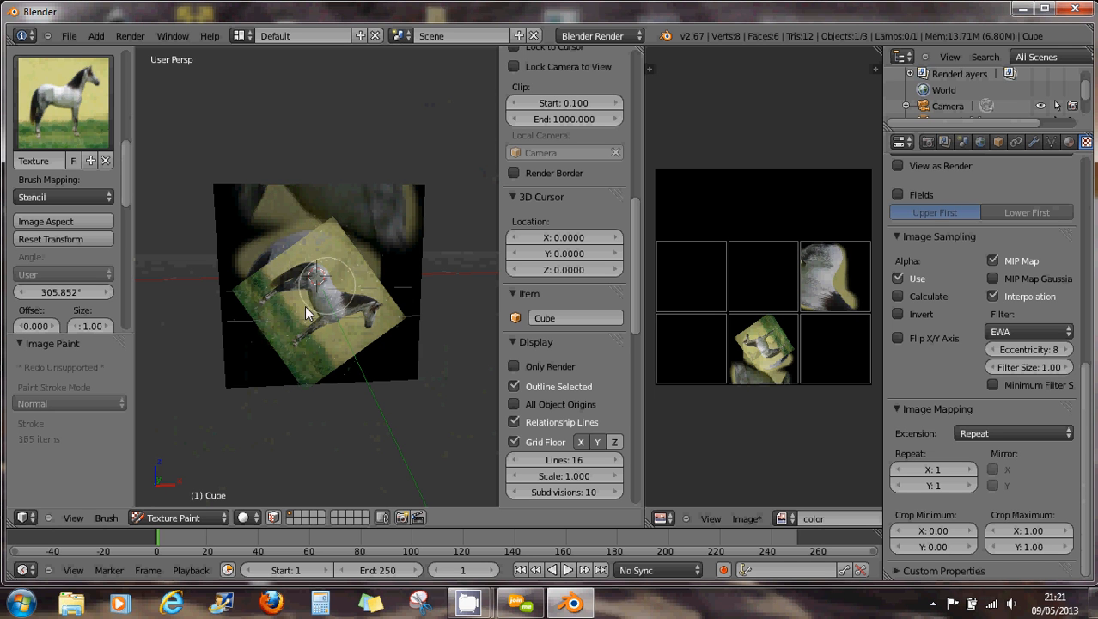
{"action": "left_click_drag", "start_coordinate": [343, 323], "coordinate": [359, 341]}
{"action": "scroll", "coordinate": [359, 341], "scroll_direction": "up", "scroll_amount": 3}
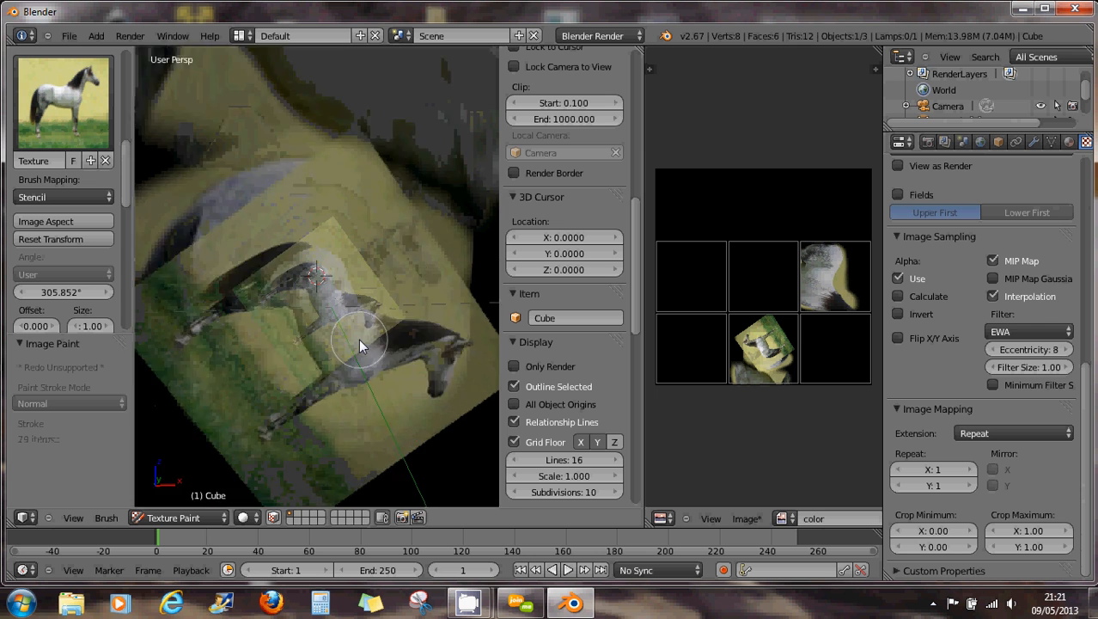
{"action": "scroll", "coordinate": [358, 342], "scroll_direction": "down", "scroll_amount": 4}
{"action": "scroll", "coordinate": [371, 343], "scroll_direction": "down", "scroll_amount": 1}
Paint the horse image through the rotated stencil onto the adjacent cube side and move the stencil clear of the cube.
{"action": "right_click_drag", "start_coordinate": [368, 342], "coordinate": [453, 175]}
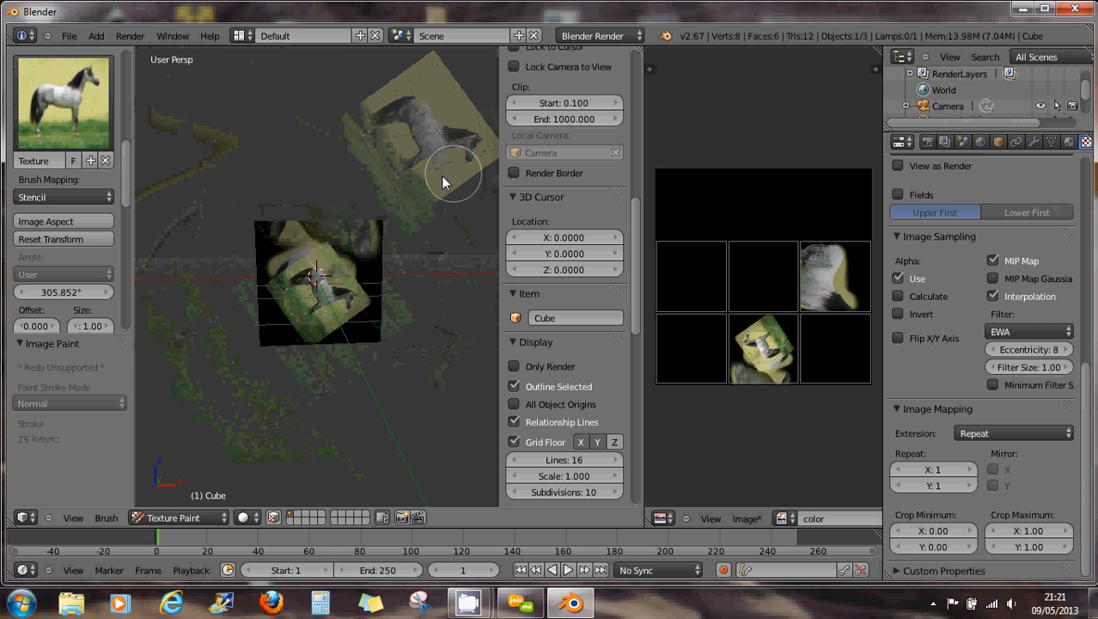
{"action": "middle_click_drag", "start_coordinate": [412, 237], "coordinate": [372, 249]}
{"action": "mouse_move", "coordinate": [427, 140]}
{"action": "right_mouse_down"}
{"action": "mouse_move", "coordinate": [345, 135]}
{"action": "mouse_move", "coordinate": [335, 153]}
{"action": "mouse_move", "coordinate": [413, 179]}
{"action": "mouse_move", "coordinate": [392, 280]}
{"action": "right_mouse_up"}
{"action": "mouse_move", "coordinate": [392, 281]}
{"action": "left_mouse_down"}
{"action": "mouse_move", "coordinate": [384, 239]}
{"action": "mouse_move", "coordinate": [327, 277]}
{"action": "mouse_move", "coordinate": [391, 258]}
{"action": "left_mouse_up"}
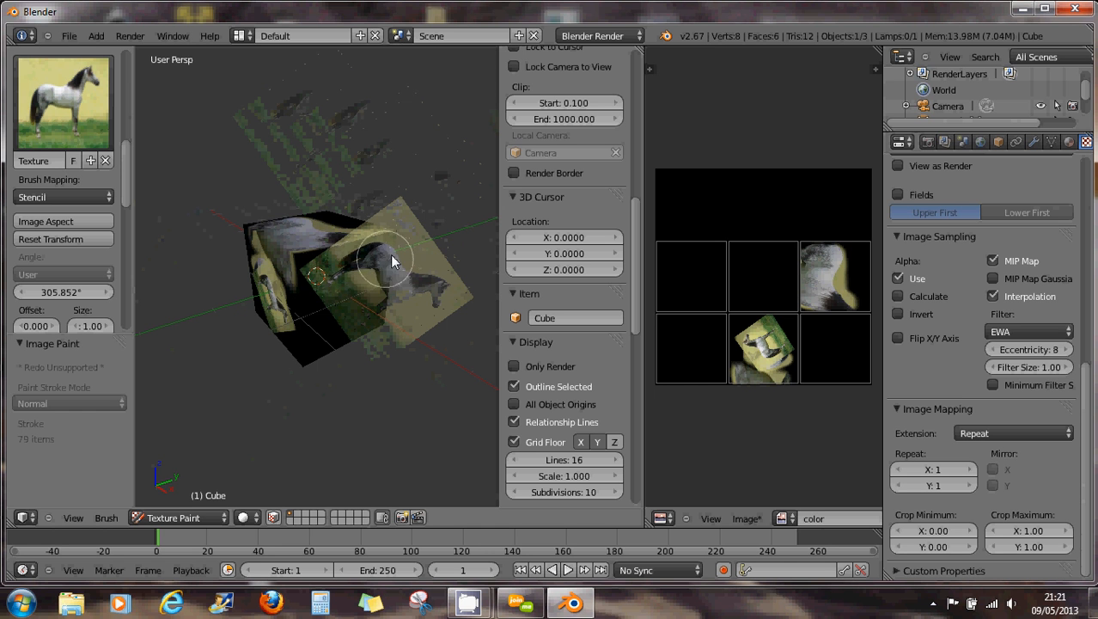
{"action": "right_click_drag", "start_coordinate": [422, 257], "coordinate": [462, 155]}
{"action": "mouse_move", "coordinate": [392, 270]}
{"action": "middle_mouse_down"}
{"action": "mouse_move", "coordinate": [259, 241]}
{"action": "mouse_move", "coordinate": [284, 253]}
{"action": "middle_mouse_up"}
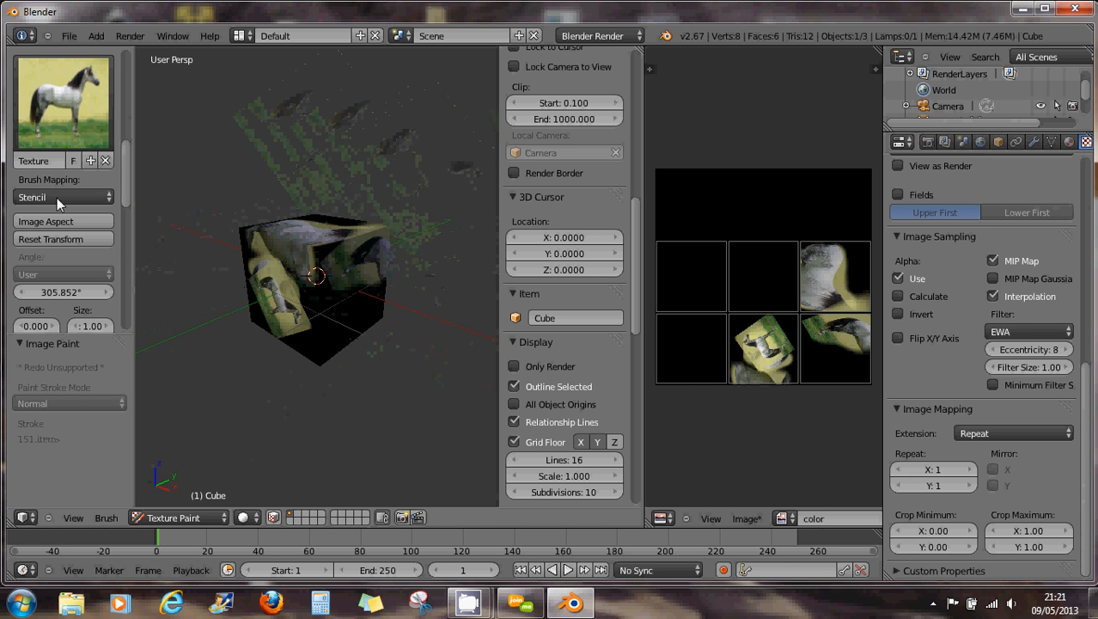
{"action": "mouse_move", "coordinate": [275, 281]}
{"action": "middle_mouse_down"}
{"action": "mouse_move", "coordinate": [348, 261]}
{"action": "mouse_move", "coordinate": [222, 268]}
{"action": "mouse_move", "coordinate": [352, 286]}
{"action": "middle_mouse_up"}
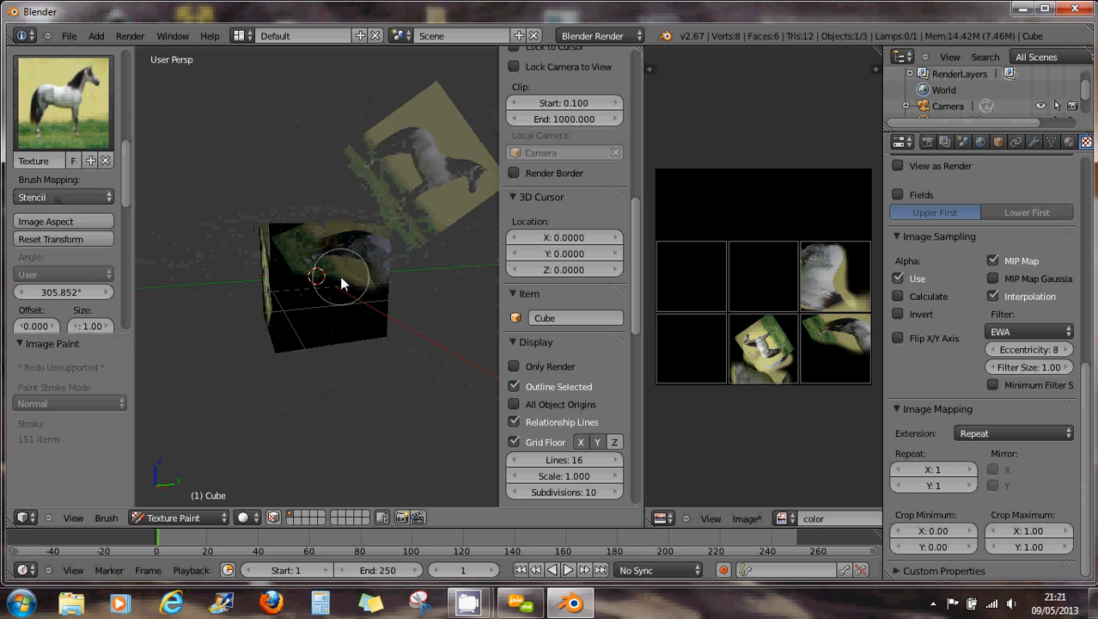
Undo all the horse paint strokes on the cube.
{"action": "key", "text": "ctrl+z"}
{"action": "key", "text": "ctrl+z"}
{"action": "key", "text": "ctrl+z"}
{"action": "key", "text": "ctrl+z"}
{"action": "key", "text": "ctrl+z"}
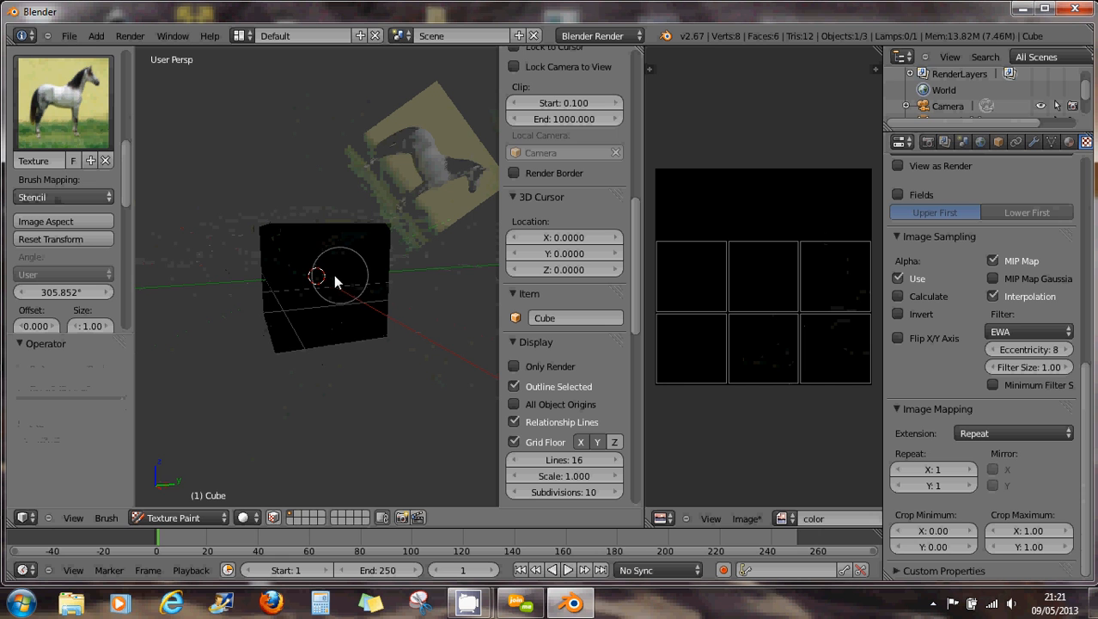
Move the stencil over the cube's front-facing side and set its texture overlay alpha to 71%.
{"action": "middle_click_drag", "start_coordinate": [294, 275], "coordinate": [434, 292]}
{"action": "middle_click_drag", "start_coordinate": [305, 294], "coordinate": [318, 282]}
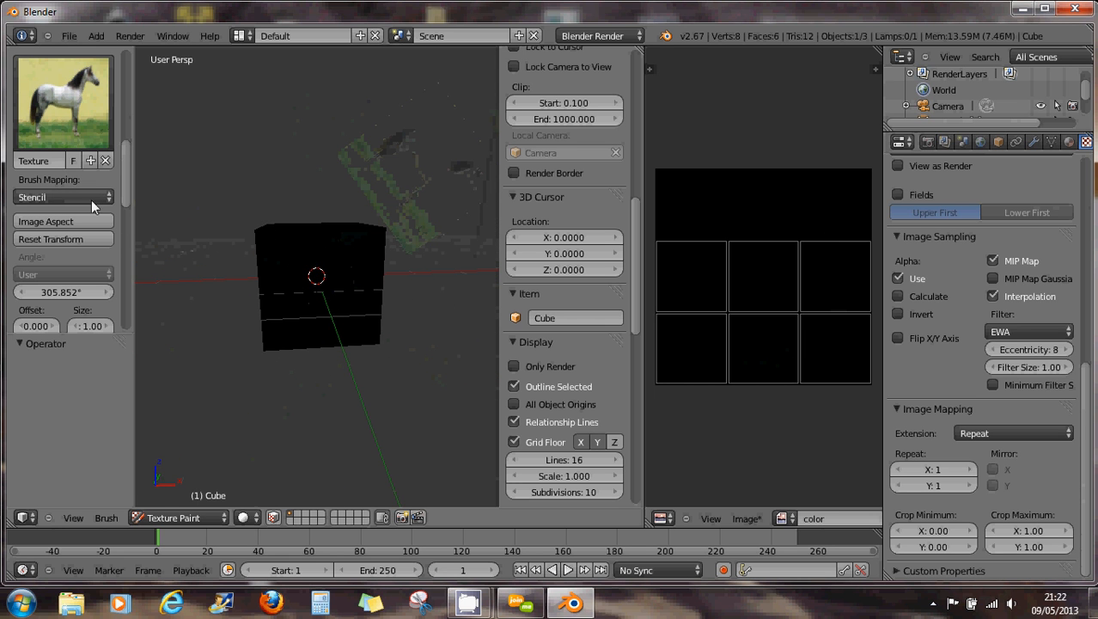
{"action": "left_click_drag", "start_coordinate": [126, 190], "coordinate": [119, 222]}
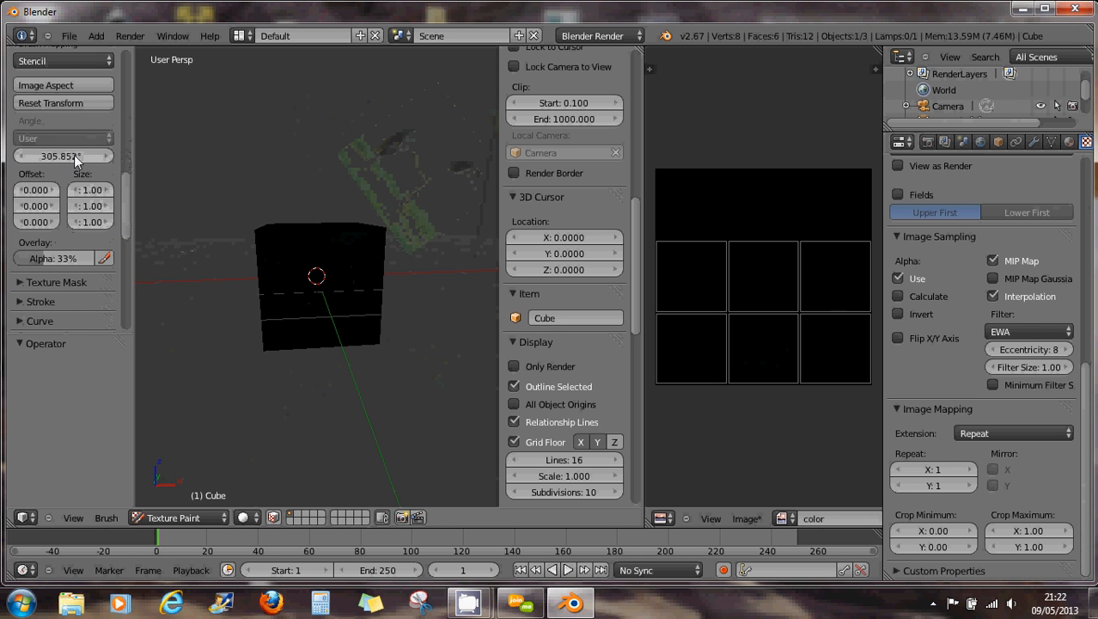
{"action": "left_click_drag", "start_coordinate": [124, 219], "coordinate": [126, 247]}
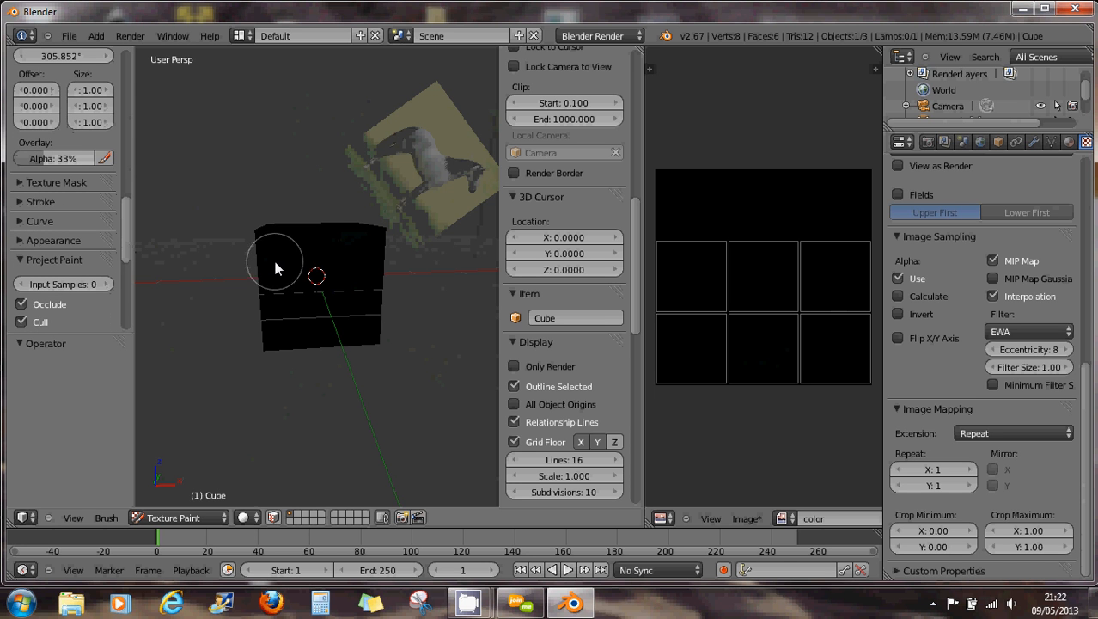
{"action": "mouse_move", "coordinate": [419, 194]}
{"action": "right_mouse_down"}
{"action": "mouse_move", "coordinate": [383, 241]}
{"action": "mouse_move", "coordinate": [315, 288]}
{"action": "right_mouse_up"}
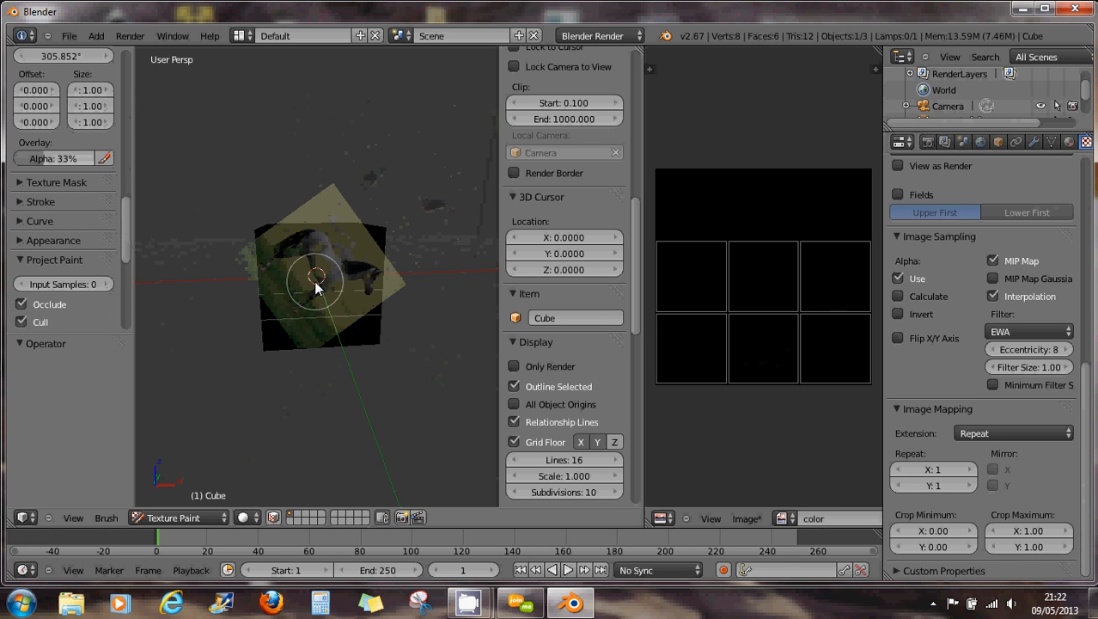
{"action": "left_click_drag", "start_coordinate": [39, 158], "coordinate": [69, 158]}
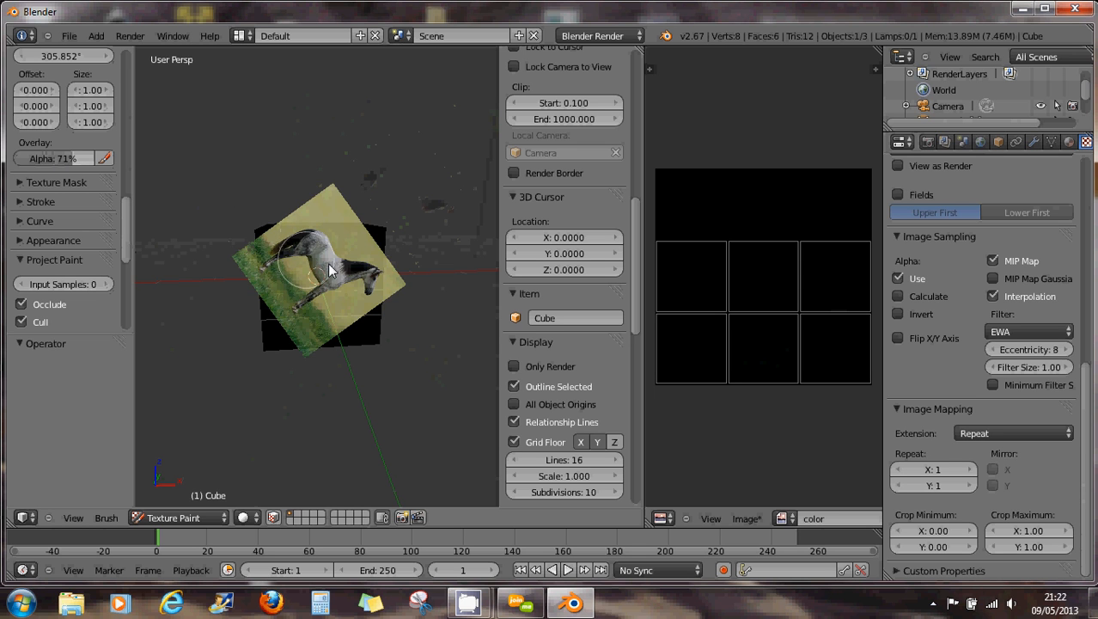
Paint the horse image over the upper and lower parts of the cube's front side, lowering the stencil's overlay alpha to 23% and 8%.
{"action": "mouse_move", "coordinate": [73, 158]}
{"action": "left_mouse_down"}
{"action": "mouse_move", "coordinate": [86, 158]}
{"action": "mouse_move", "coordinate": [17, 158]}
{"action": "mouse_move", "coordinate": [38, 160]}
{"action": "left_mouse_up"}
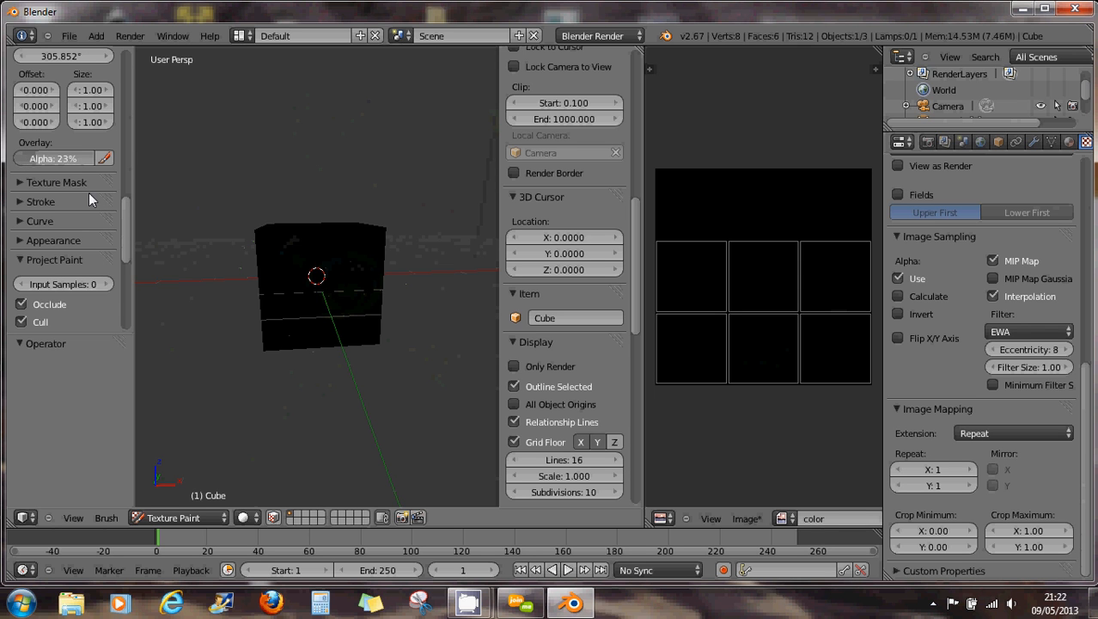
{"action": "mouse_move", "coordinate": [333, 250]}
{"action": "left_mouse_down"}
{"action": "mouse_move", "coordinate": [310, 241]}
{"action": "mouse_move", "coordinate": [269, 265]}
{"action": "mouse_move", "coordinate": [318, 282]}
{"action": "mouse_move", "coordinate": [380, 277]}
{"action": "left_mouse_up"}
{"action": "mouse_move", "coordinate": [367, 294]}
{"action": "right_mouse_down"}
{"action": "mouse_move", "coordinate": [482, 388]}
{"action": "mouse_move", "coordinate": [351, 289]}
{"action": "mouse_move", "coordinate": [320, 282]}
{"action": "mouse_move", "coordinate": [310, 345]}
{"action": "right_mouse_up"}
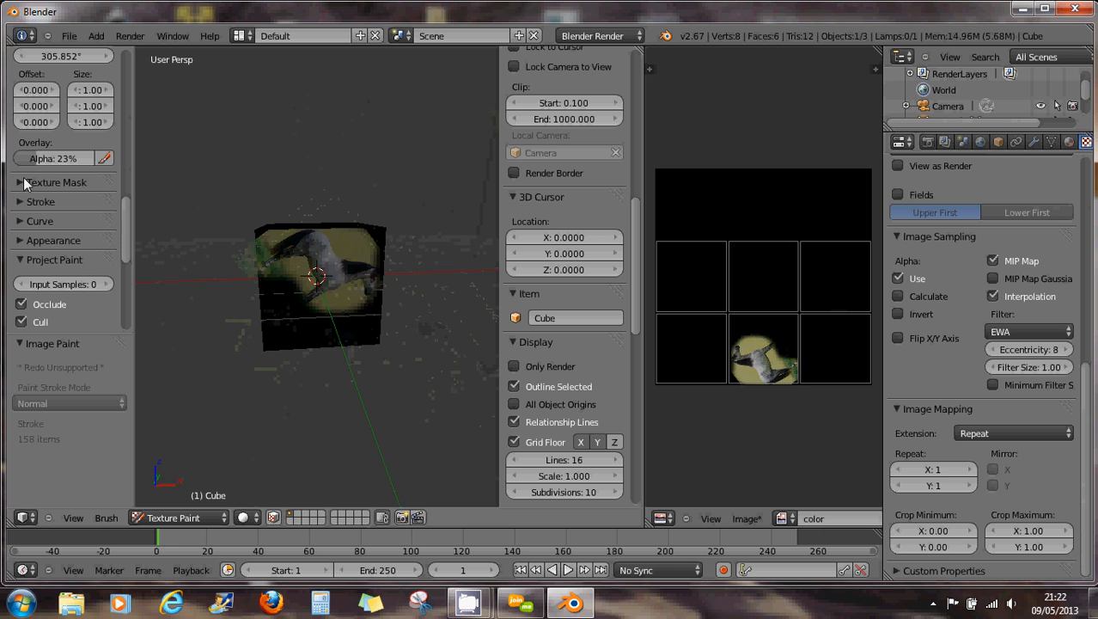
{"action": "left_click_drag", "start_coordinate": [34, 159], "coordinate": [20, 168]}
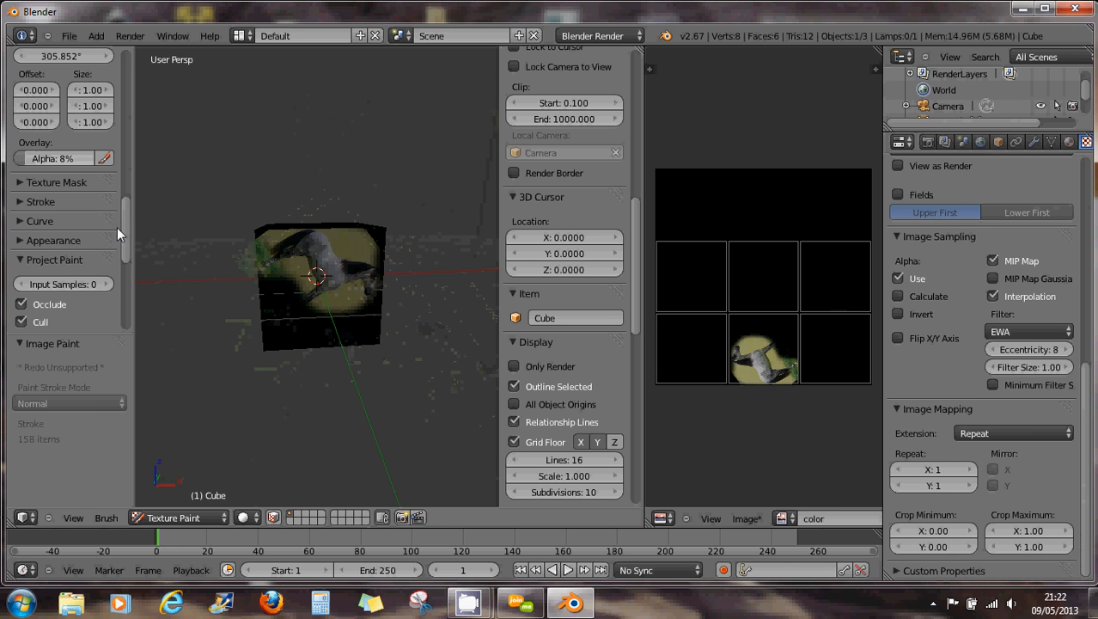
{"action": "mouse_move", "coordinate": [337, 336]}
{"action": "left_mouse_down"}
{"action": "mouse_move", "coordinate": [288, 336]}
{"action": "mouse_move", "coordinate": [275, 324]}
{"action": "mouse_move", "coordinate": [331, 315]}
{"action": "mouse_move", "coordinate": [358, 339]}
{"action": "mouse_move", "coordinate": [299, 351]}
{"action": "left_mouse_up"}
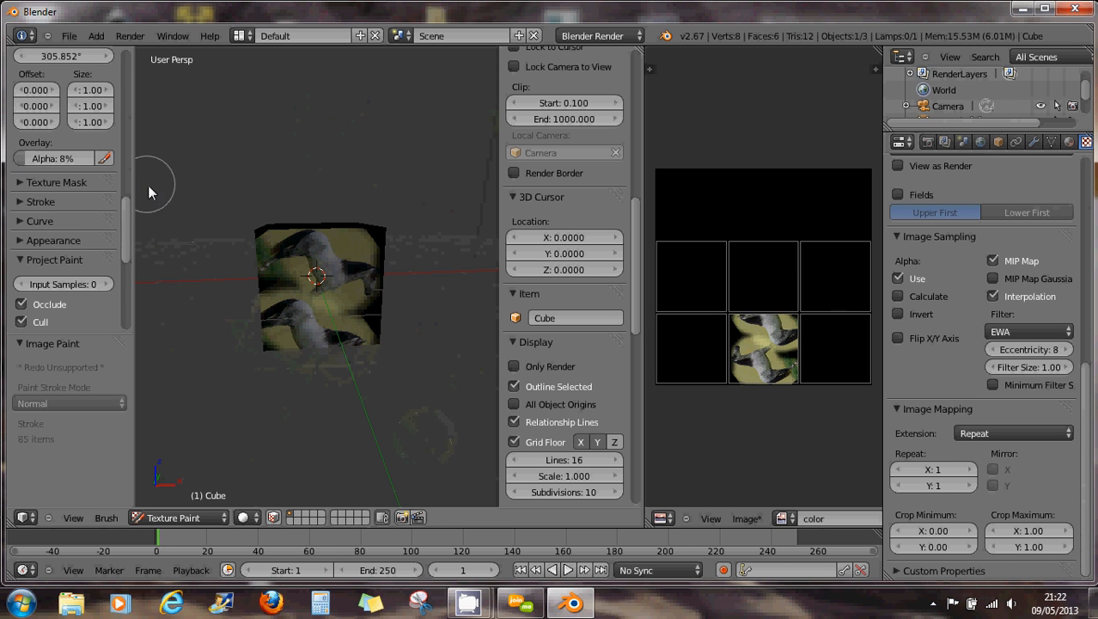
Expand the brush's texture mask settings and remove the horse image texture from the brush.
{"action": "left_click_drag", "start_coordinate": [126, 213], "coordinate": [130, 110]}
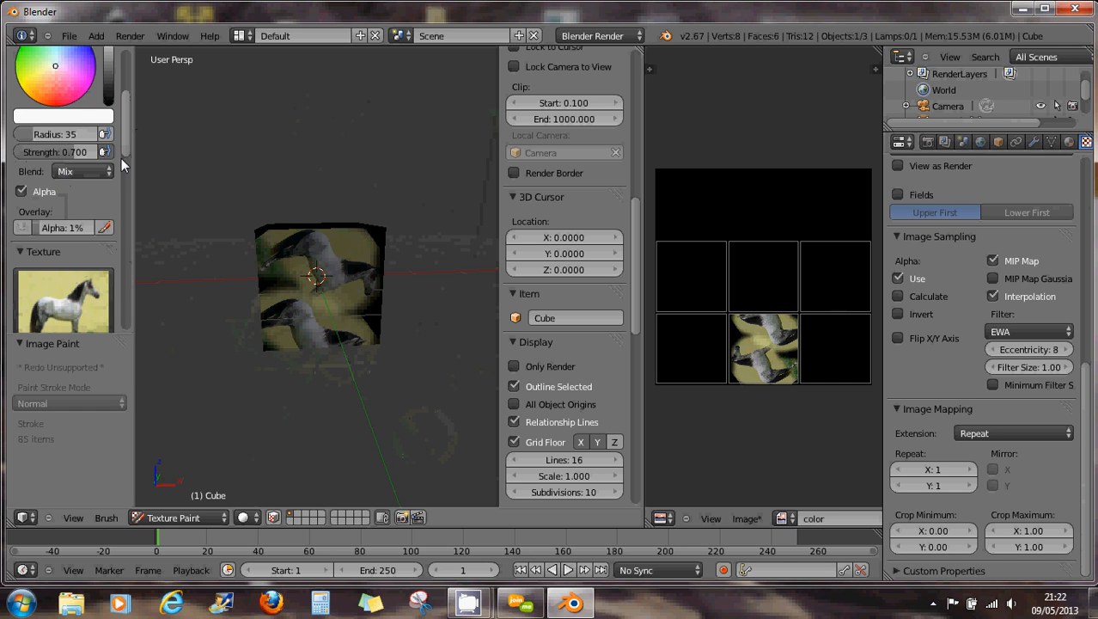
{"action": "left_click_drag", "start_coordinate": [124, 142], "coordinate": [122, 252]}
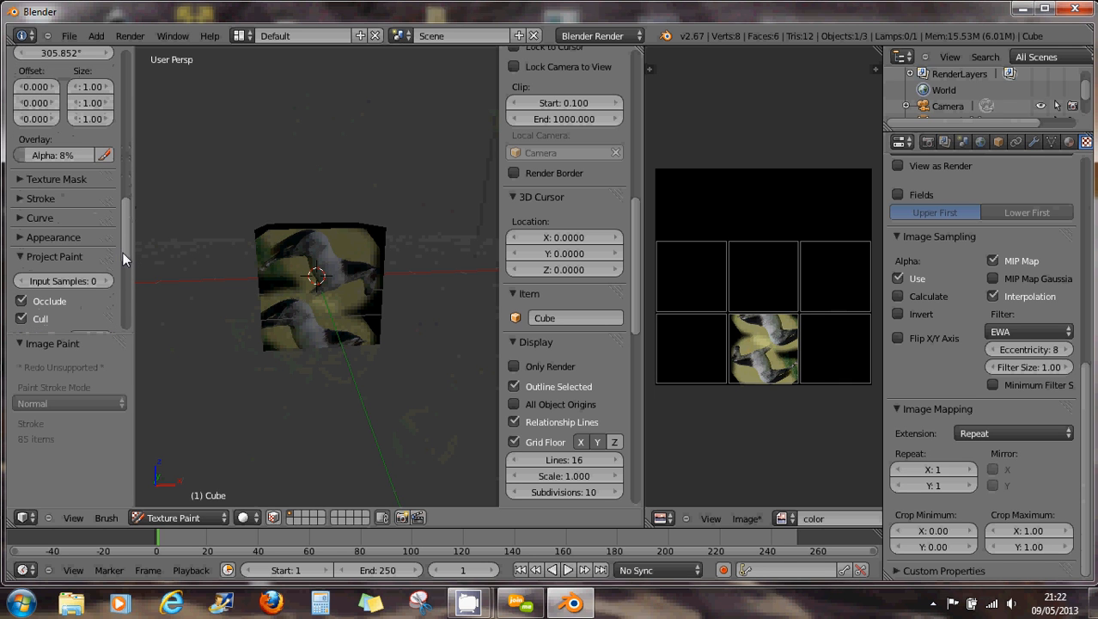
{"action": "left_click", "coordinate": [20, 181]}
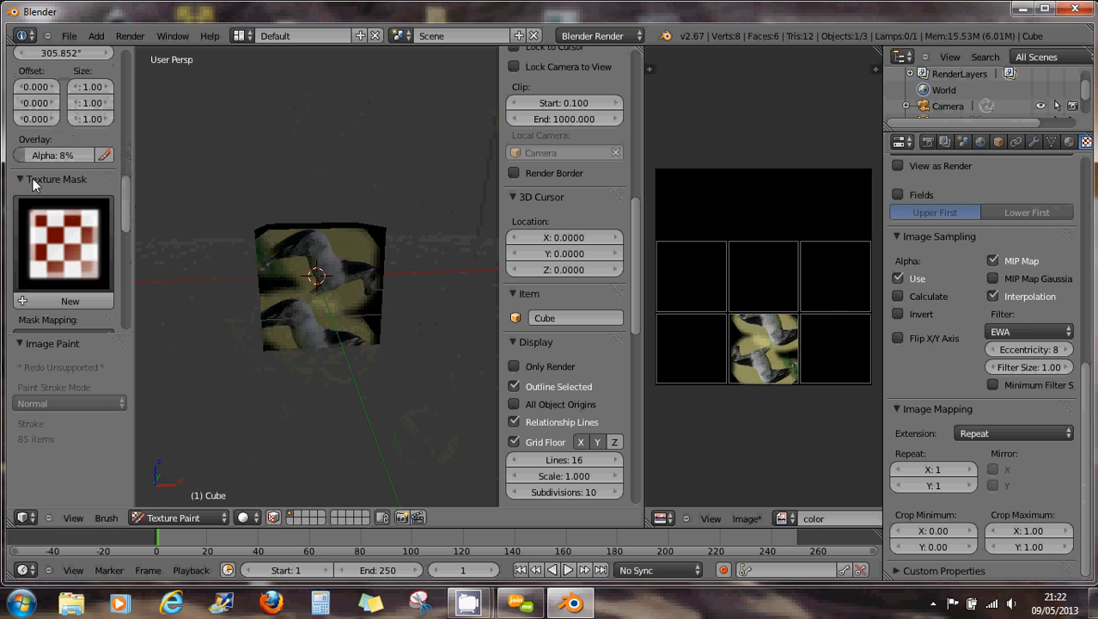
{"action": "mouse_move", "coordinate": [121, 204]}
{"action": "left_mouse_down"}
{"action": "mouse_move", "coordinate": [128, 235]}
{"action": "mouse_move", "coordinate": [142, 141]}
{"action": "mouse_move", "coordinate": [127, 204]}
{"action": "left_mouse_up"}
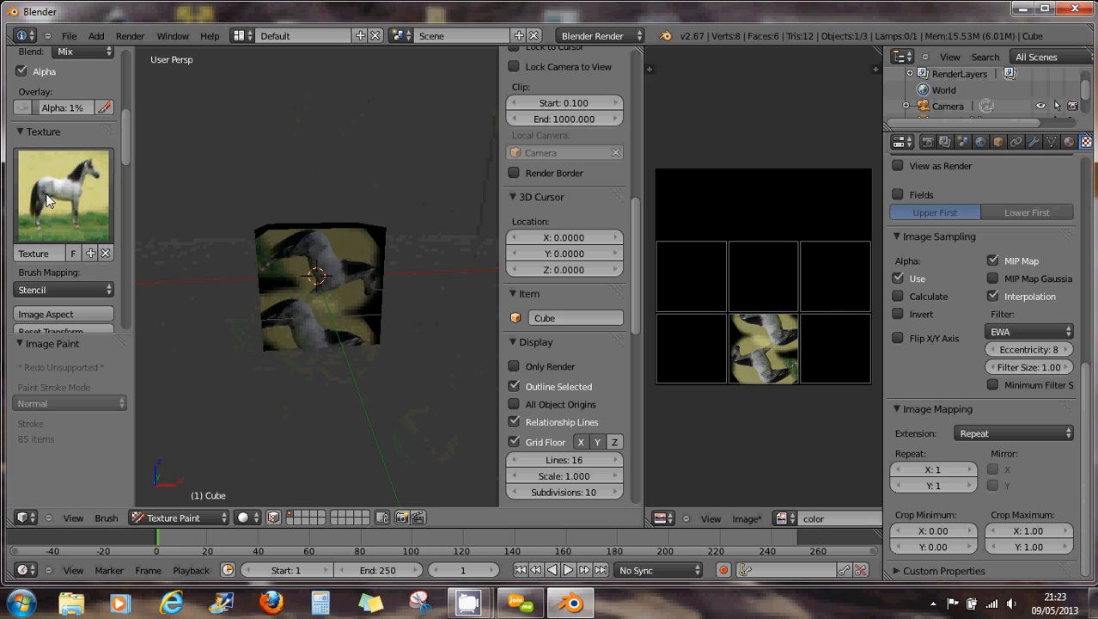
{"action": "left_click", "coordinate": [106, 252]}
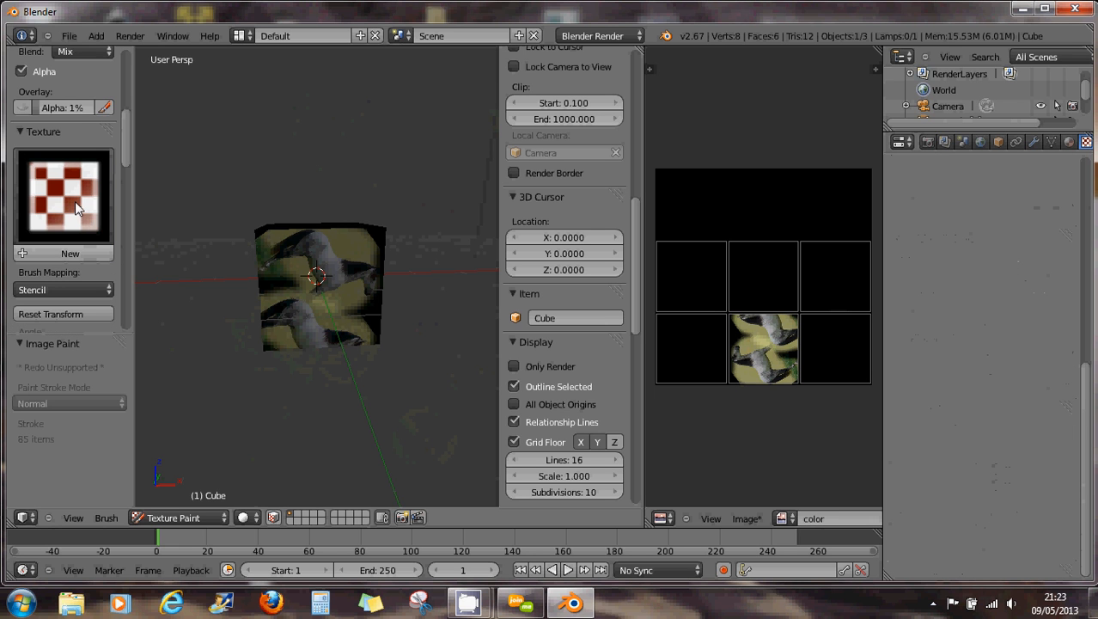
Undo the two horse paint strokes on the cube's front side.
{"action": "left_click_drag", "start_coordinate": [125, 151], "coordinate": [132, 234]}
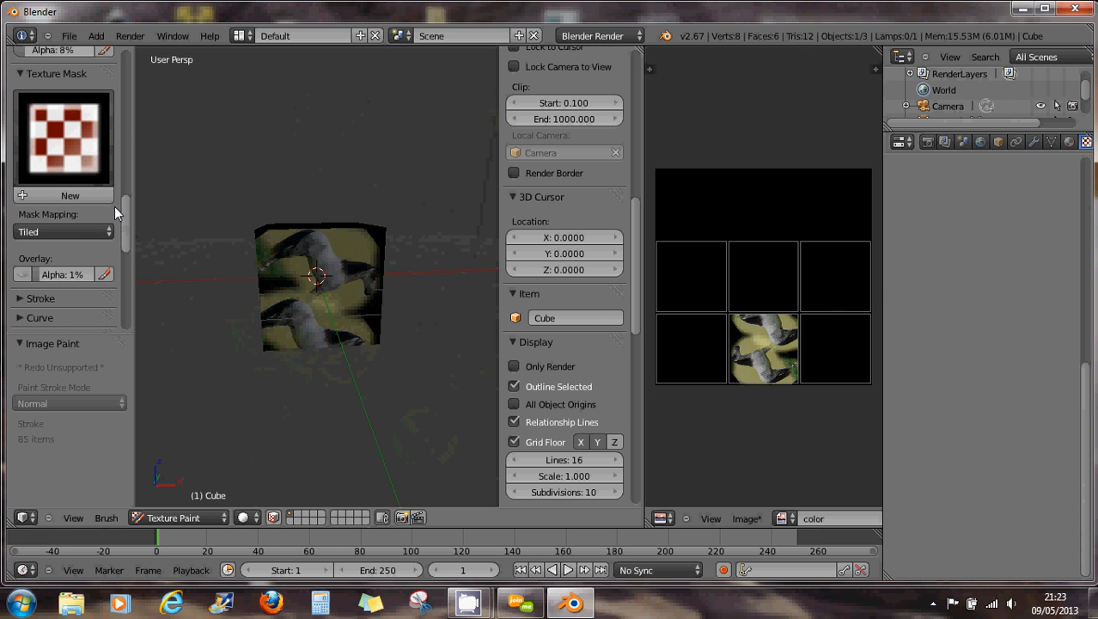
{"action": "scroll", "coordinate": [124, 215], "scroll_direction": "down", "scroll_amount": 2}
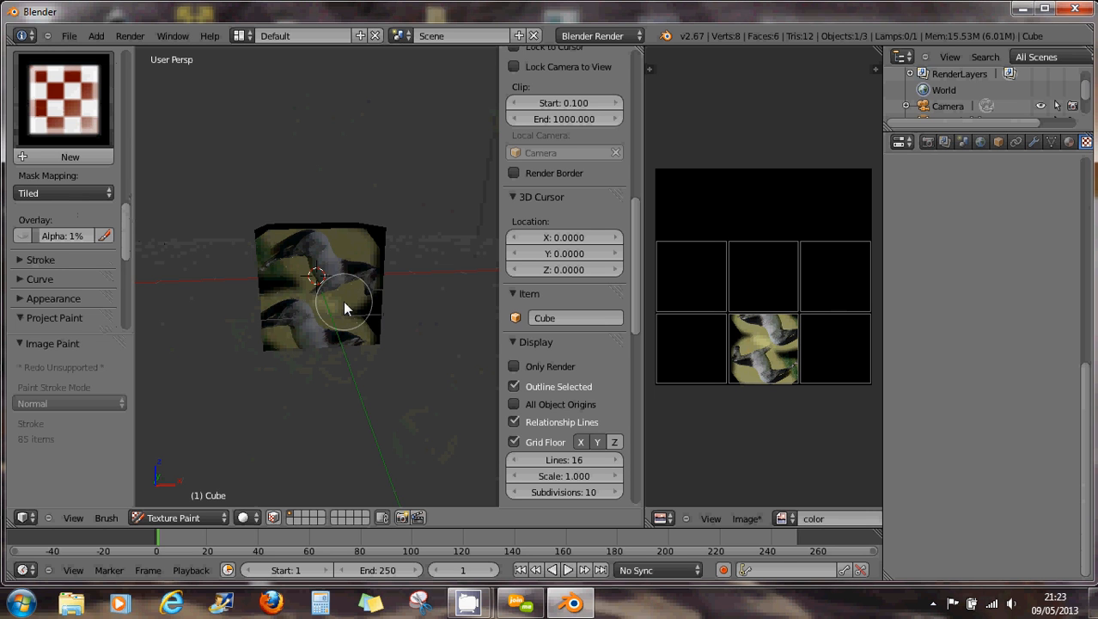
{"action": "key", "text": "ctrl+z"}
{"action": "key", "text": "ctrl+z"}
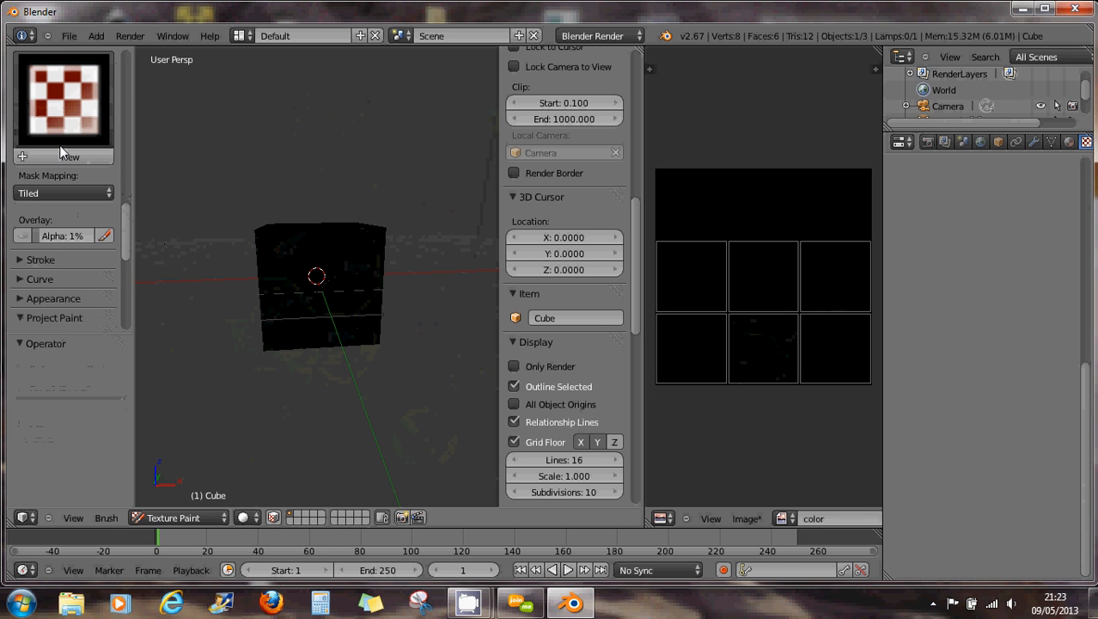
Create a new texture for the texture mask and a new brush texture with its type set to Image or Movie.
{"action": "left_click", "coordinate": [69, 108]}
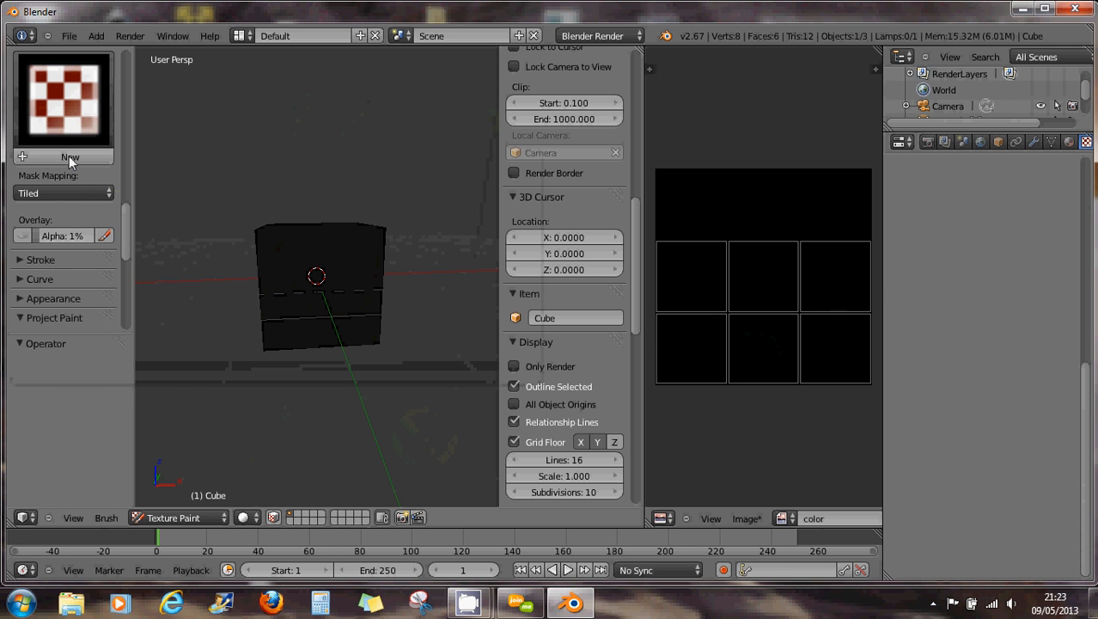
{"action": "left_click", "coordinate": [69, 156]}
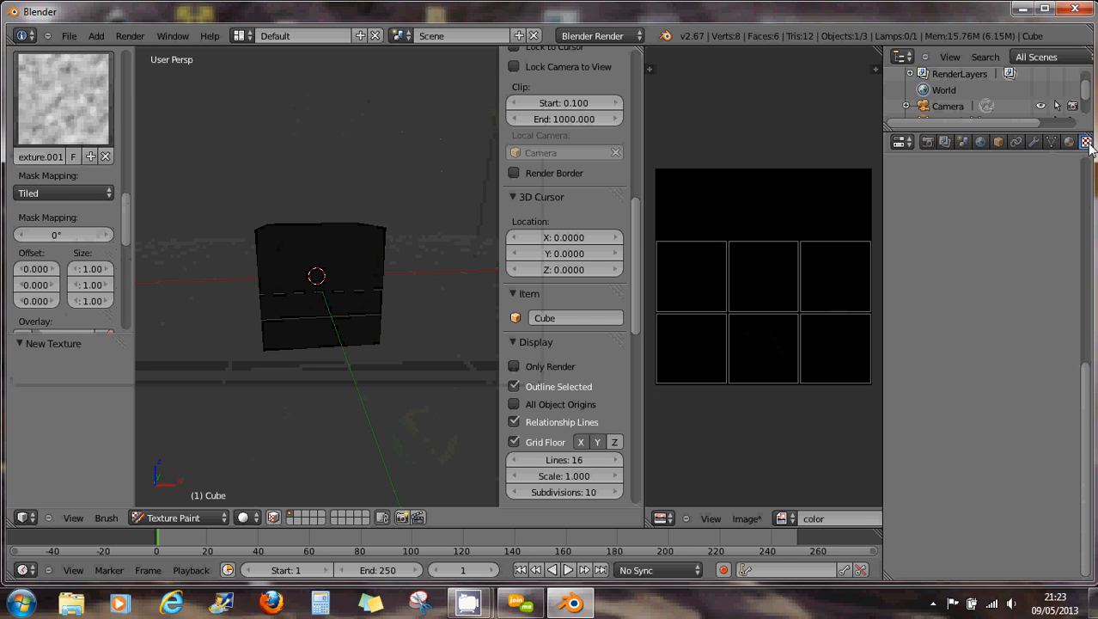
{"action": "middle_click_drag", "start_coordinate": [1085, 147], "coordinate": [992, 148]}
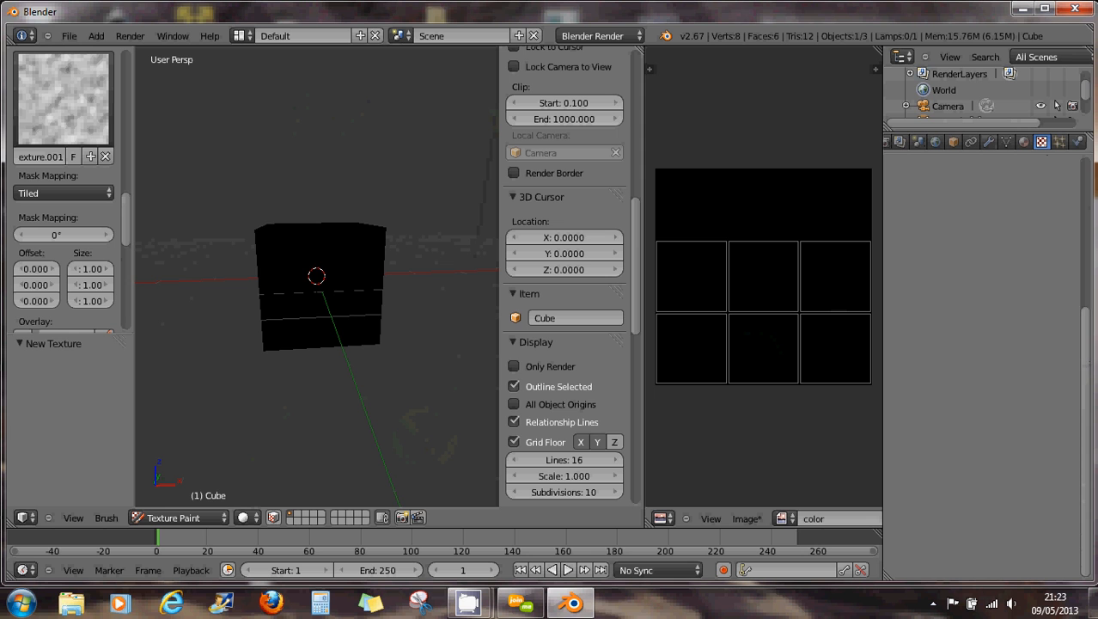
{"action": "scroll", "coordinate": [1075, 275], "scroll_direction": "up", "scroll_amount": 5}
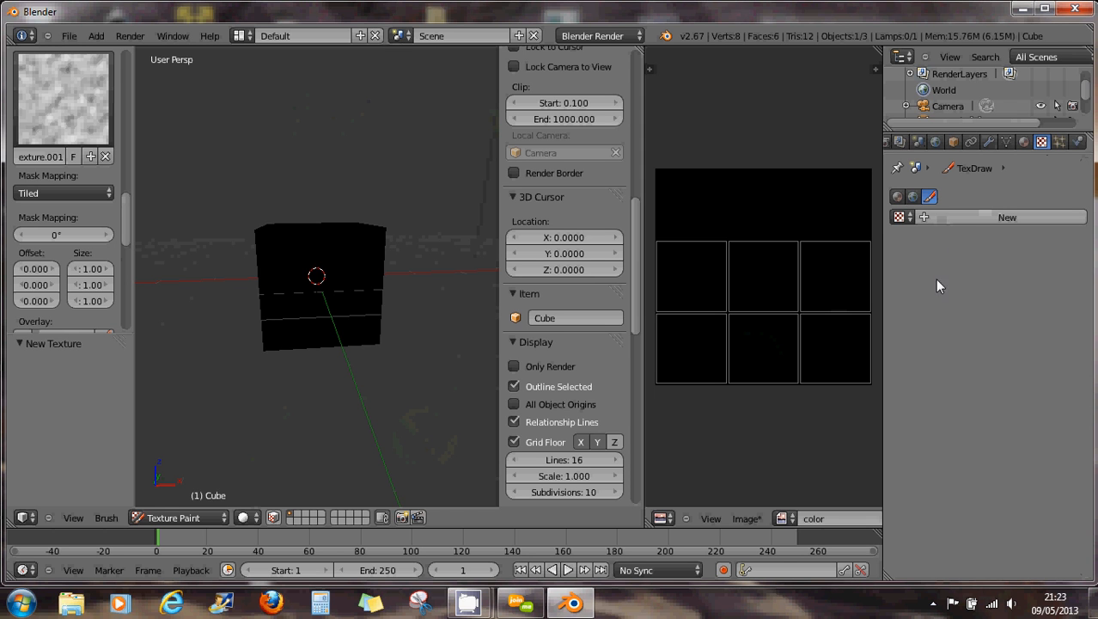
{"action": "left_click", "coordinate": [963, 222]}
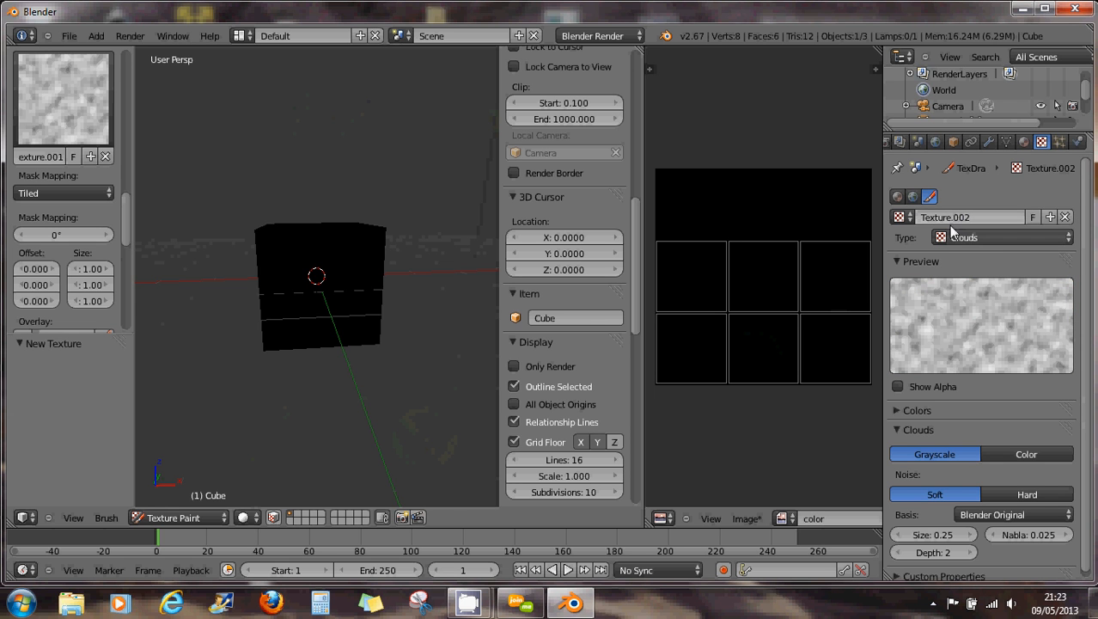
{"action": "left_click", "coordinate": [970, 239]}
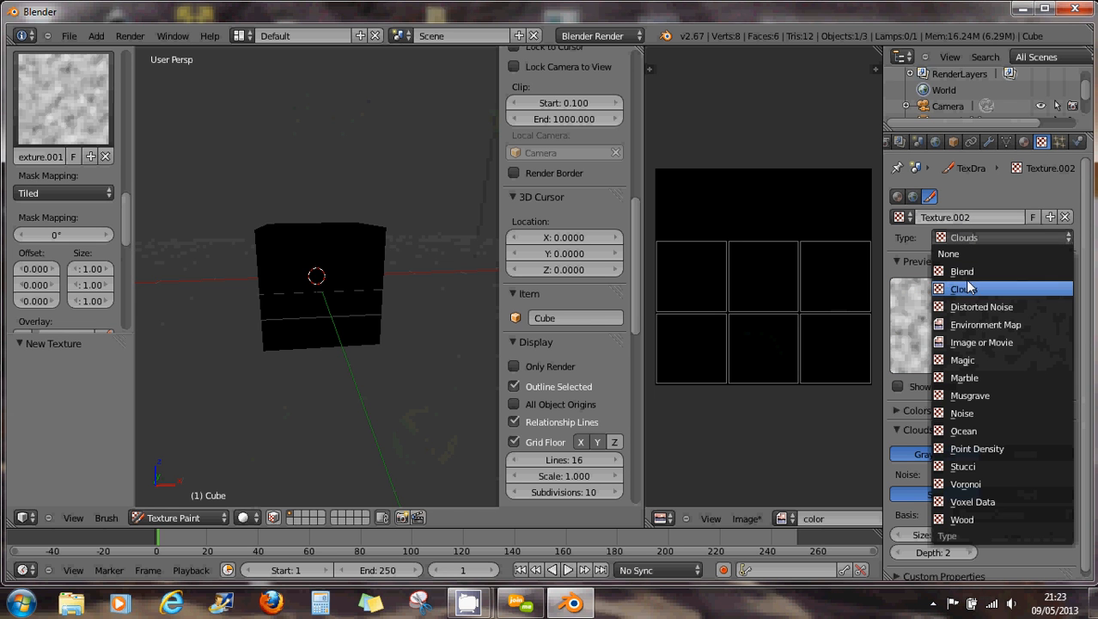
{"action": "left_click", "coordinate": [969, 343]}
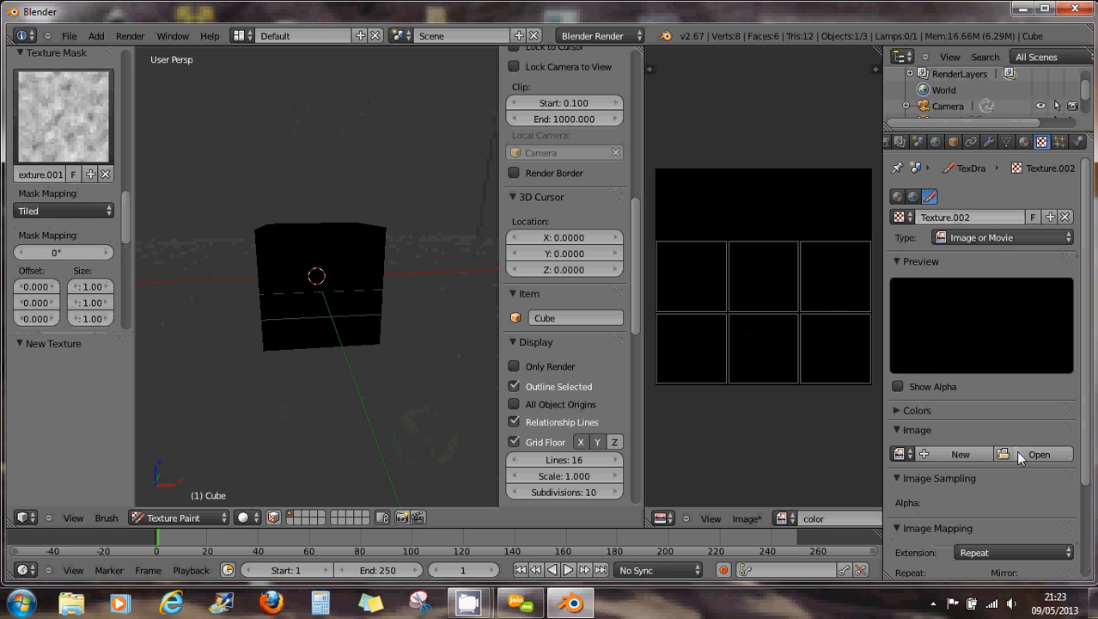
Load the rocking-horse silhouette "cheval bascule 21.jpg" from the 3d folder into the new brush texture and review its image settings.
{"action": "left_click", "coordinate": [1018, 454]}
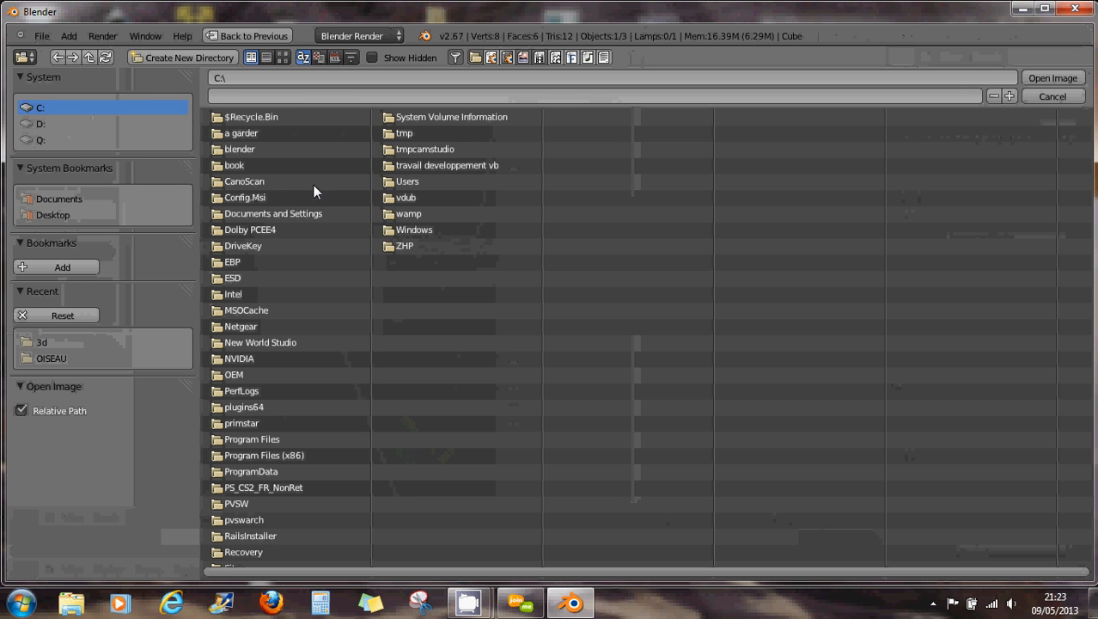
{"action": "left_click", "coordinate": [283, 57]}
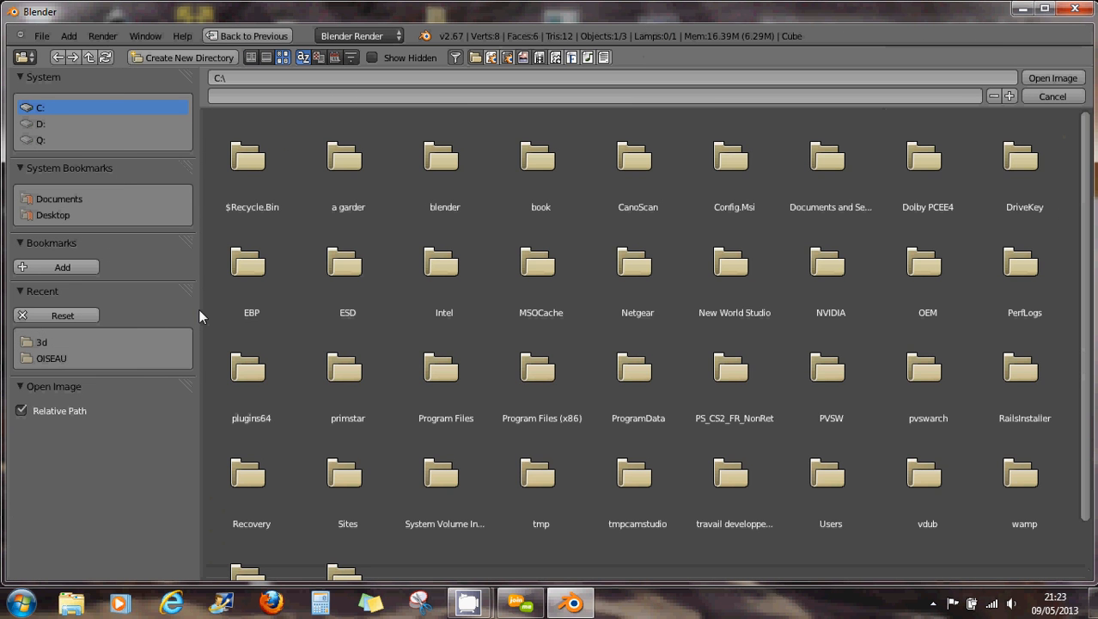
{"action": "left_click", "coordinate": [43, 342]}
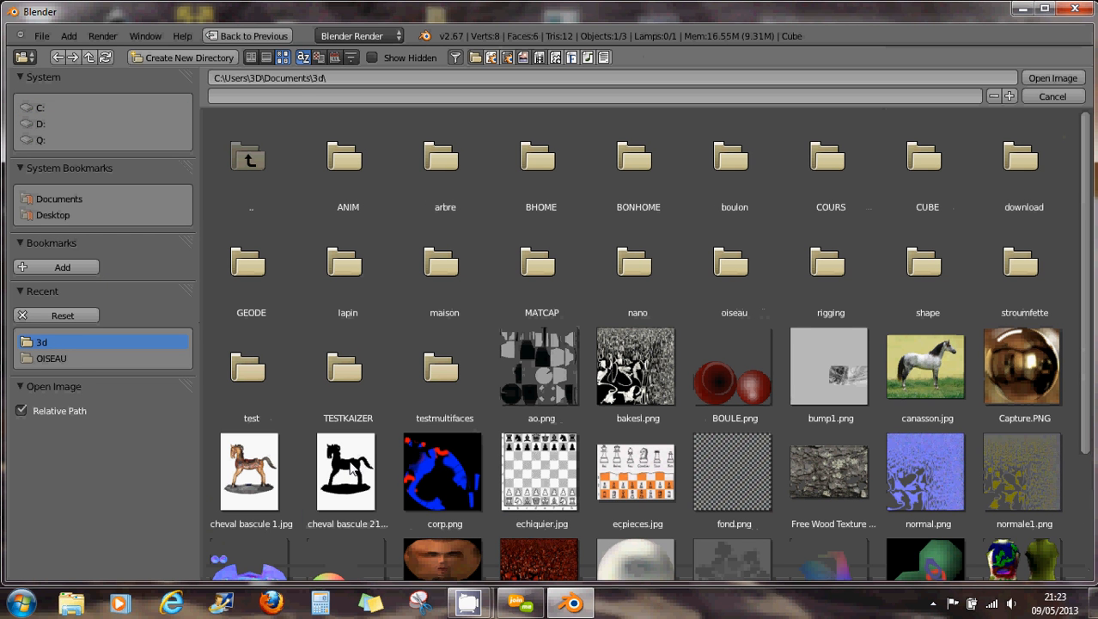
{"action": "left_click", "coordinate": [350, 468]}
{"action": "double_click", "coordinate": [350, 468]}
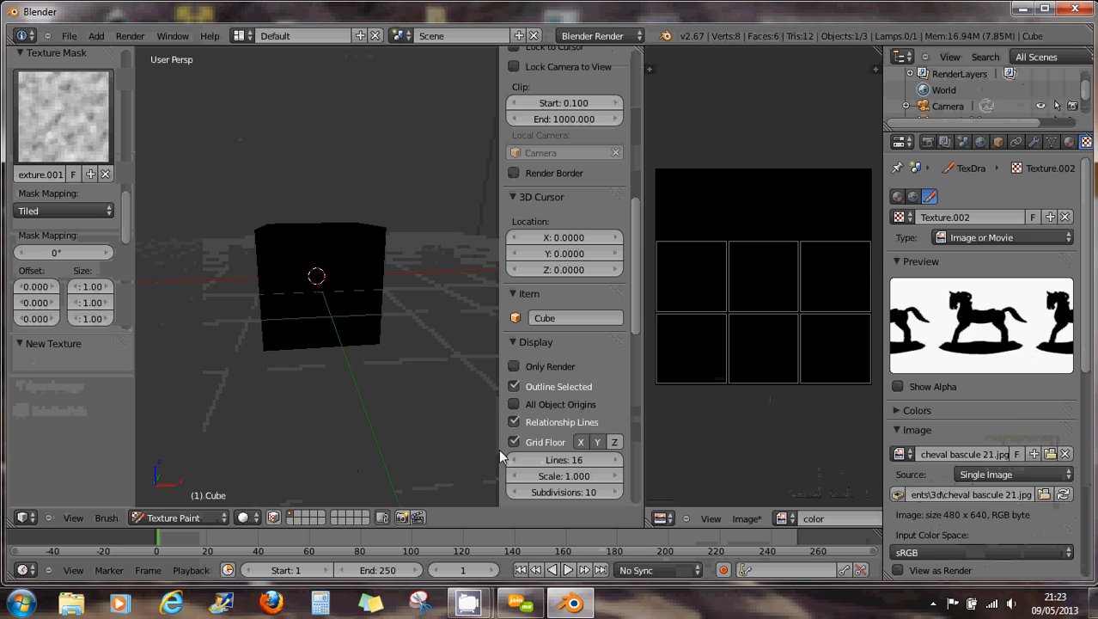
{"action": "scroll", "coordinate": [1009, 391], "scroll_direction": "down", "scroll_amount": 8}
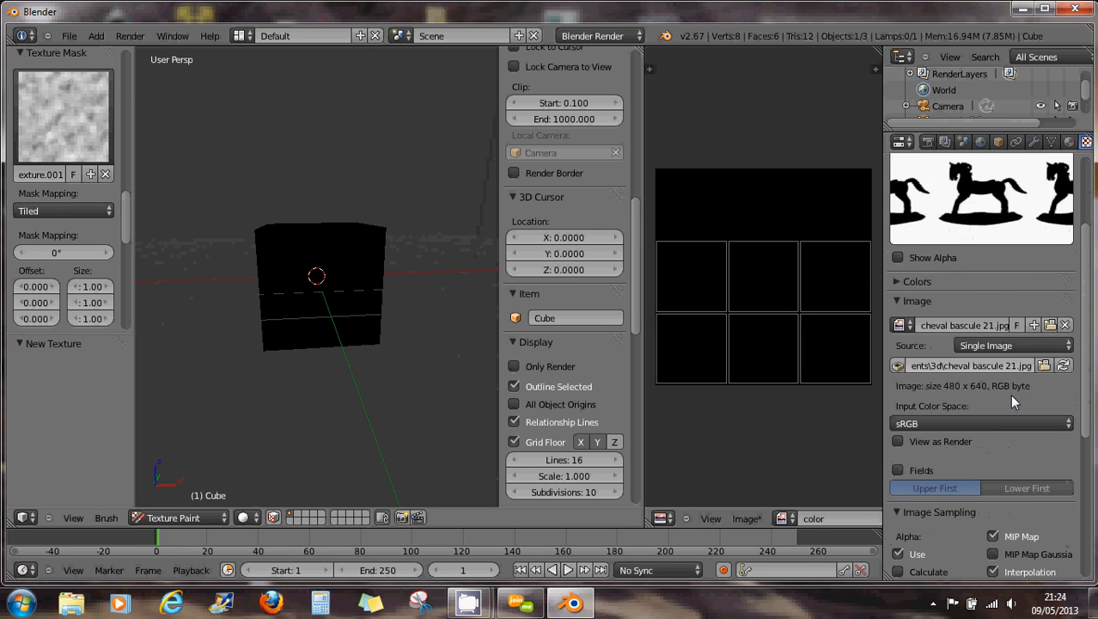
{"action": "scroll", "coordinate": [991, 444], "scroll_direction": "down", "scroll_amount": 4}
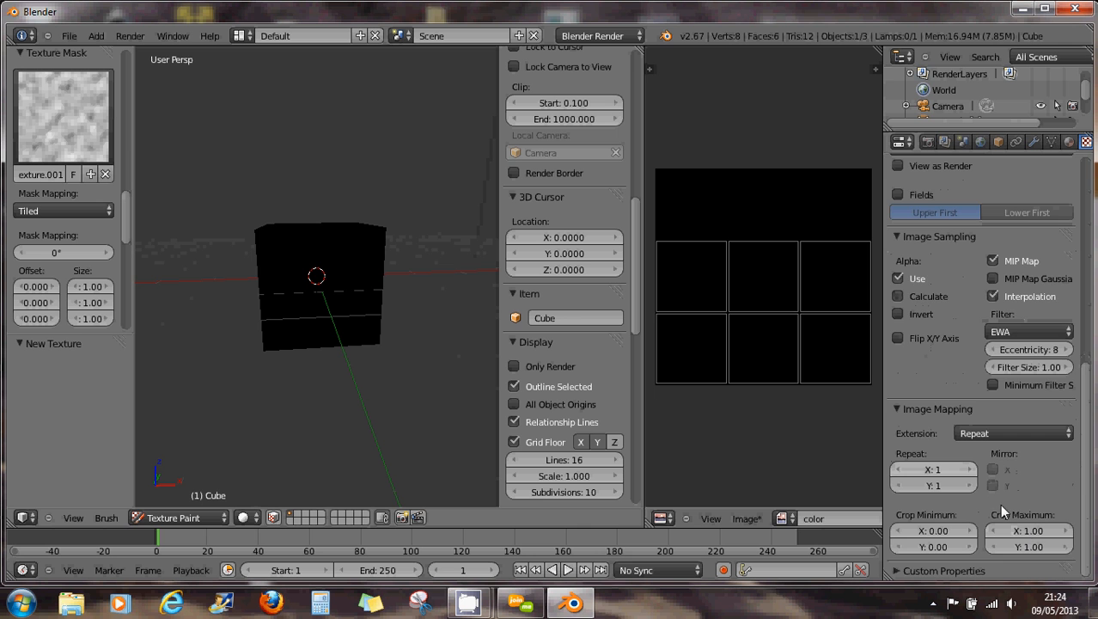
{"action": "scroll", "coordinate": [979, 487], "scroll_direction": "up", "scroll_amount": 8}
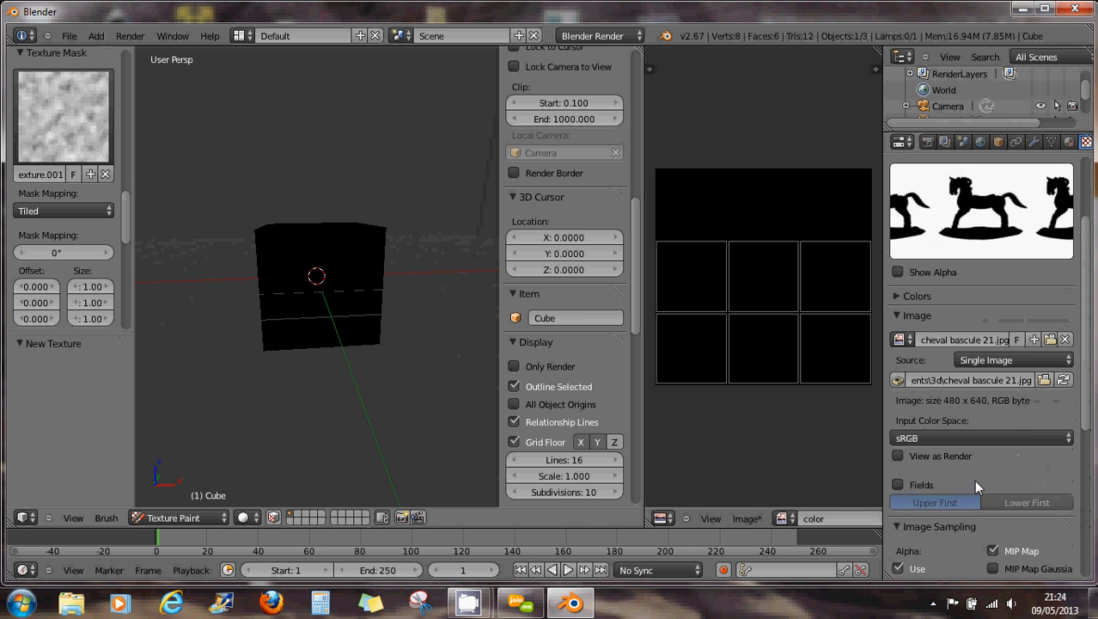
{"action": "scroll", "coordinate": [974, 479], "scroll_direction": "up", "scroll_amount": 4}
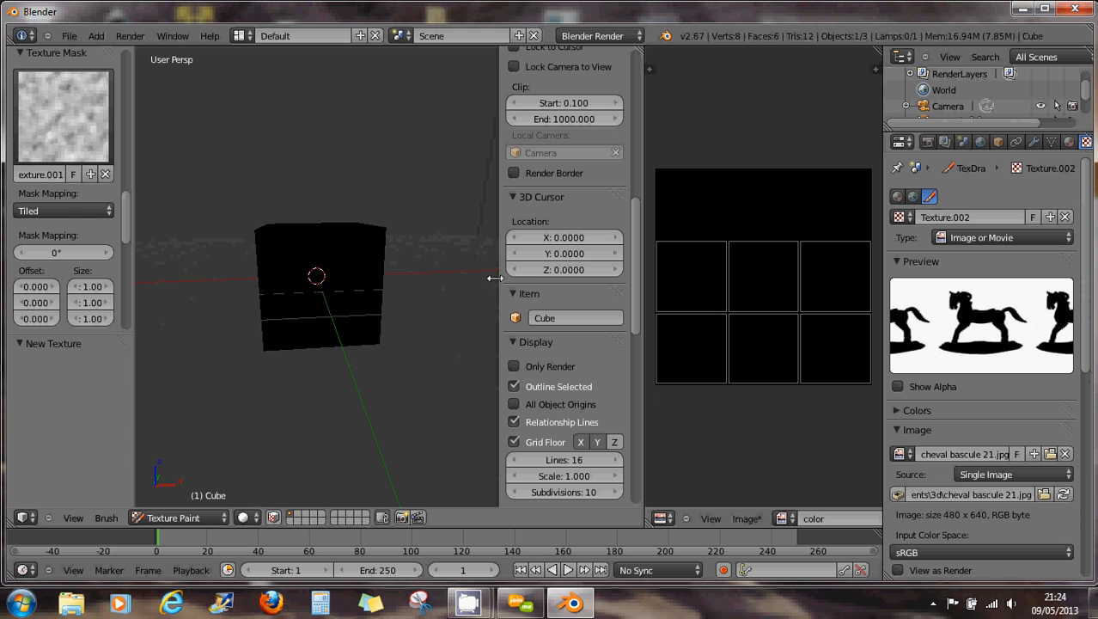
Assign the rocking-horse silhouette texture, Texture.002, to the brush's texture mask.
{"action": "left_click", "coordinate": [59, 126]}
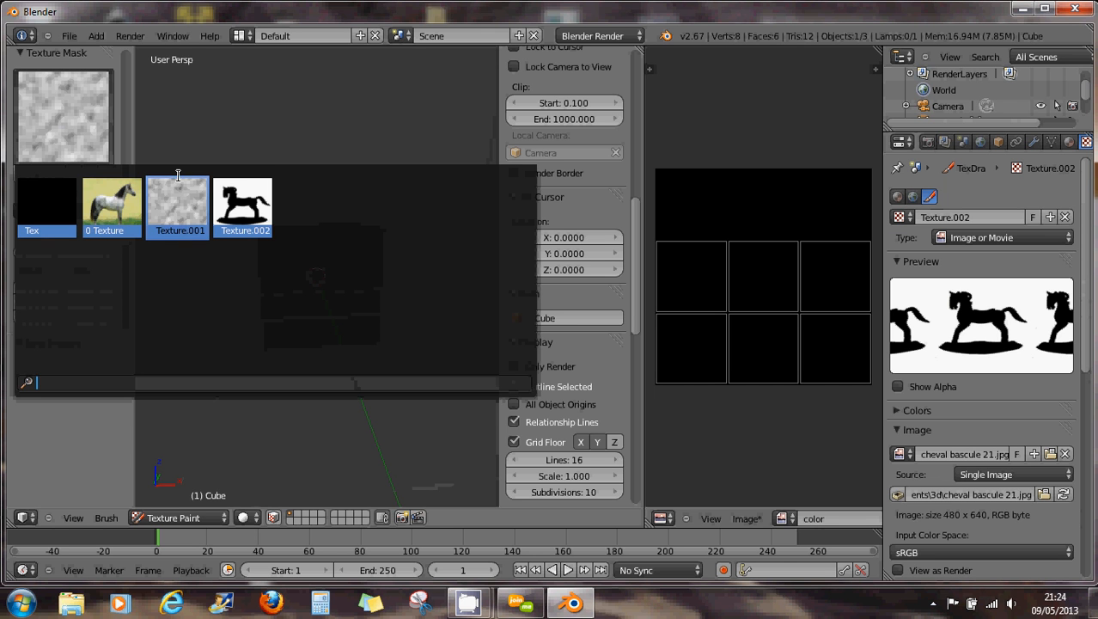
{"action": "left_click", "coordinate": [238, 206]}
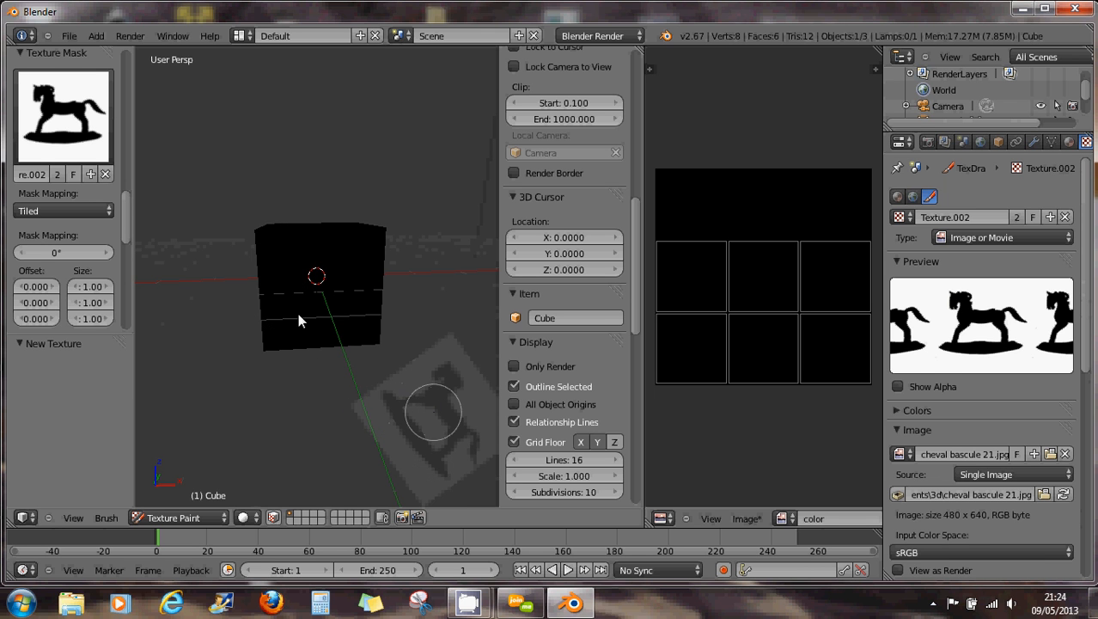
Set the brush texture's mapping to 3D and remove the rocking-horse texture from the brush's main texture slot.
{"action": "left_click_drag", "start_coordinate": [127, 215], "coordinate": [148, 127]}
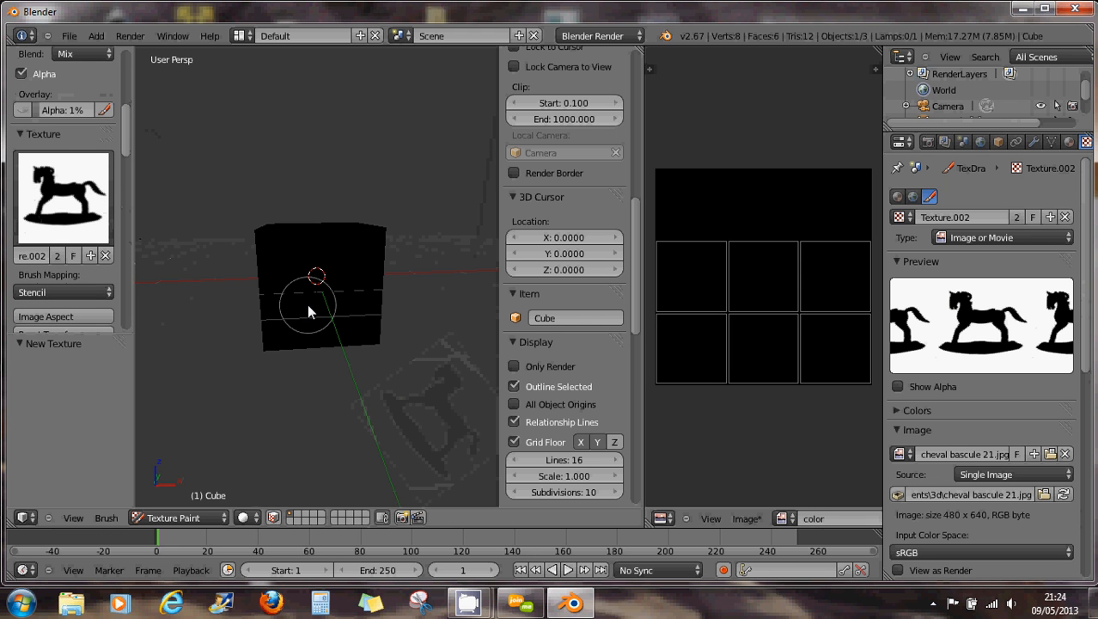
{"action": "left_click", "coordinate": [52, 292]}
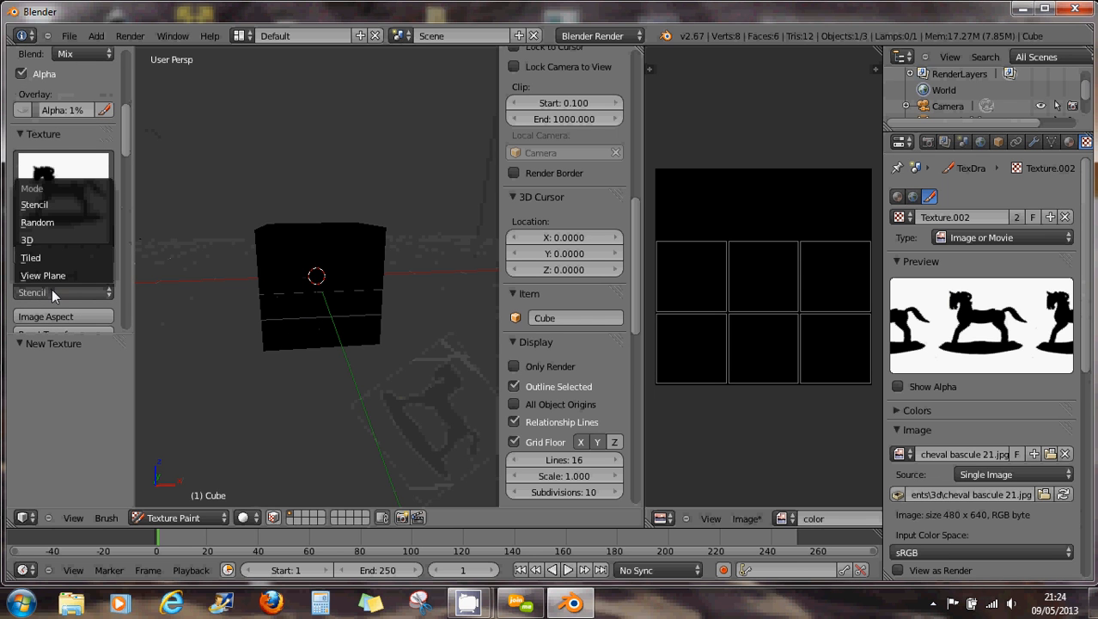
{"action": "left_click", "coordinate": [43, 241]}
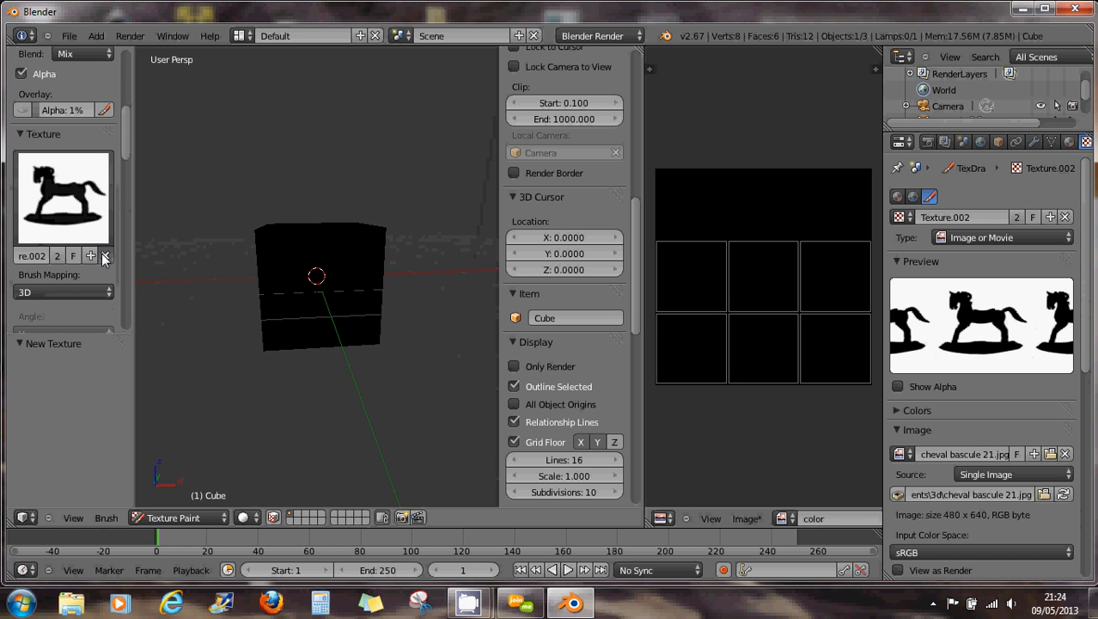
{"action": "left_click", "coordinate": [104, 256]}
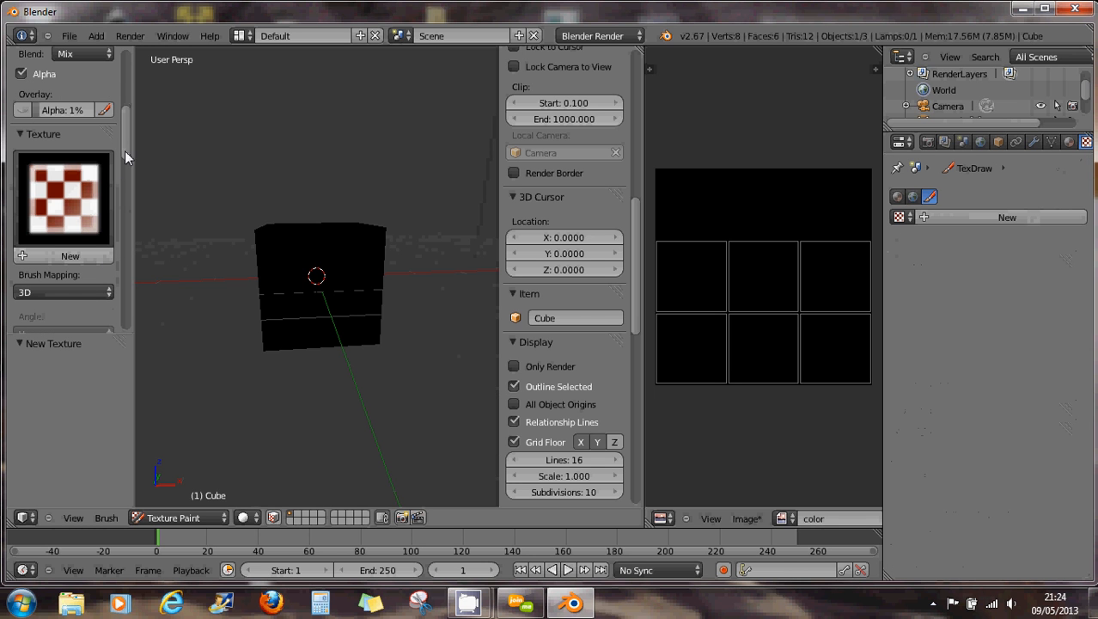
Check the rocking-horse texture mask and set the brush colour to blue.
{"action": "left_click_drag", "start_coordinate": [127, 153], "coordinate": [123, 216]}
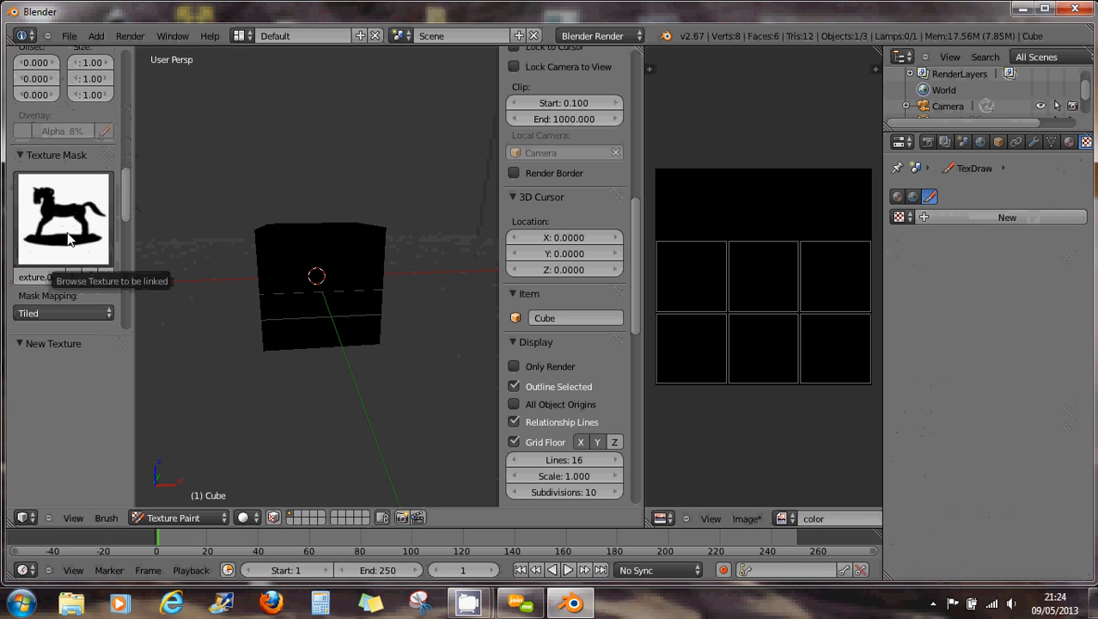
{"action": "mouse_move", "coordinate": [124, 206]}
{"action": "left_mouse_down"}
{"action": "mouse_move", "coordinate": [138, 130]}
{"action": "mouse_move", "coordinate": [128, 218]}
{"action": "mouse_move", "coordinate": [128, 81]}
{"action": "left_mouse_up"}
{"action": "left_click", "coordinate": [87, 165]}
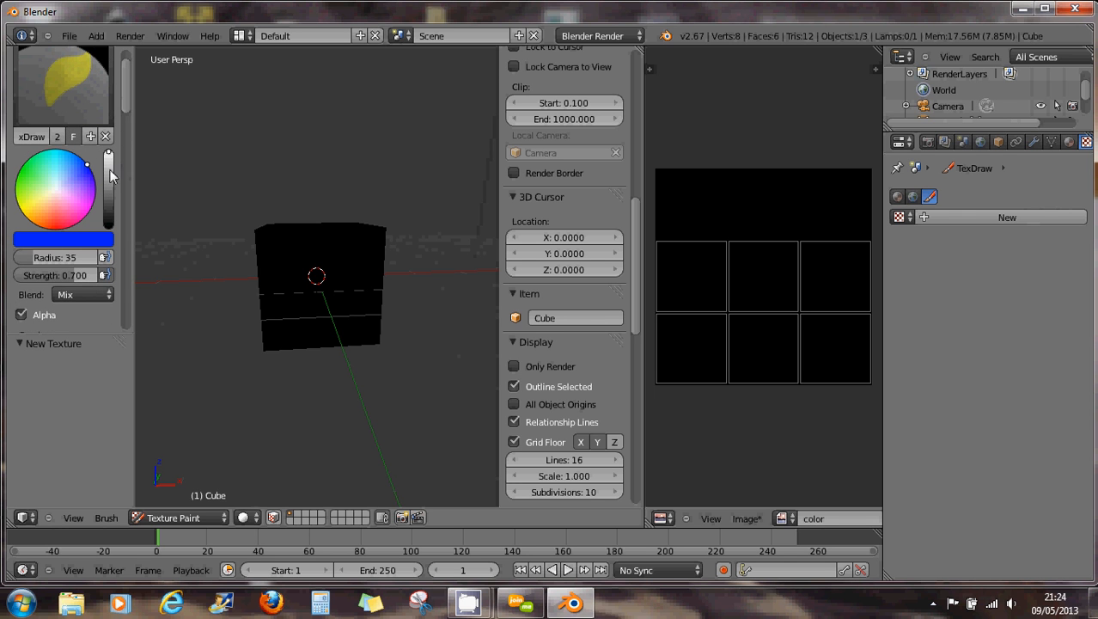
Set the brush strength to 1.000.
{"action": "left_click_drag", "start_coordinate": [126, 103], "coordinate": [129, 114]}
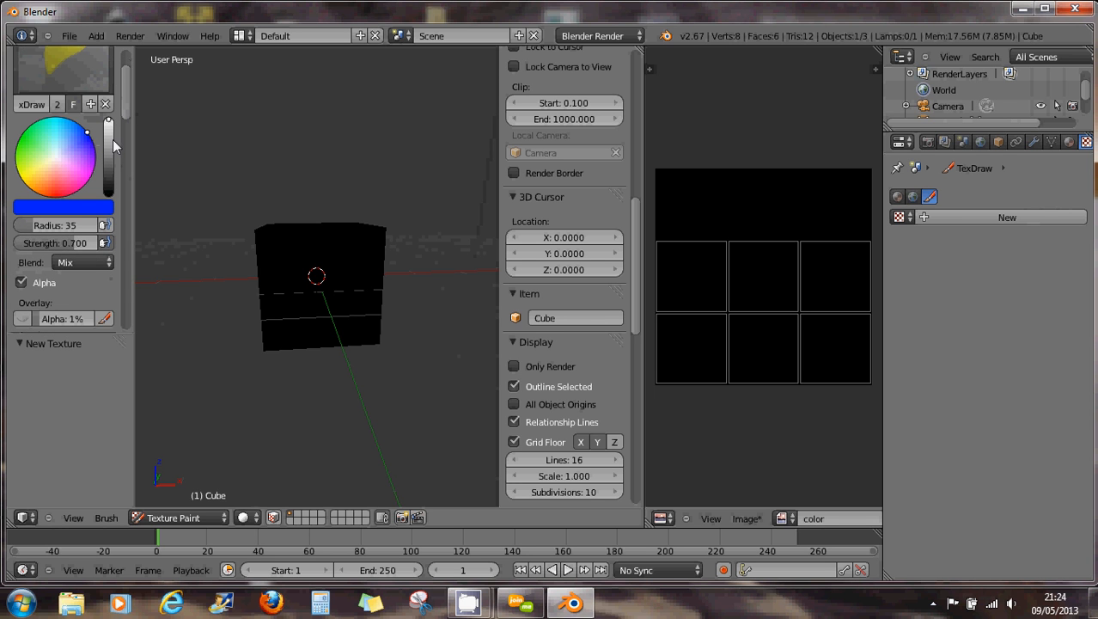
{"action": "left_click_drag", "start_coordinate": [70, 242], "coordinate": [94, 245]}
{"action": "scroll", "coordinate": [124, 117], "scroll_direction": "down", "scroll_amount": 3}
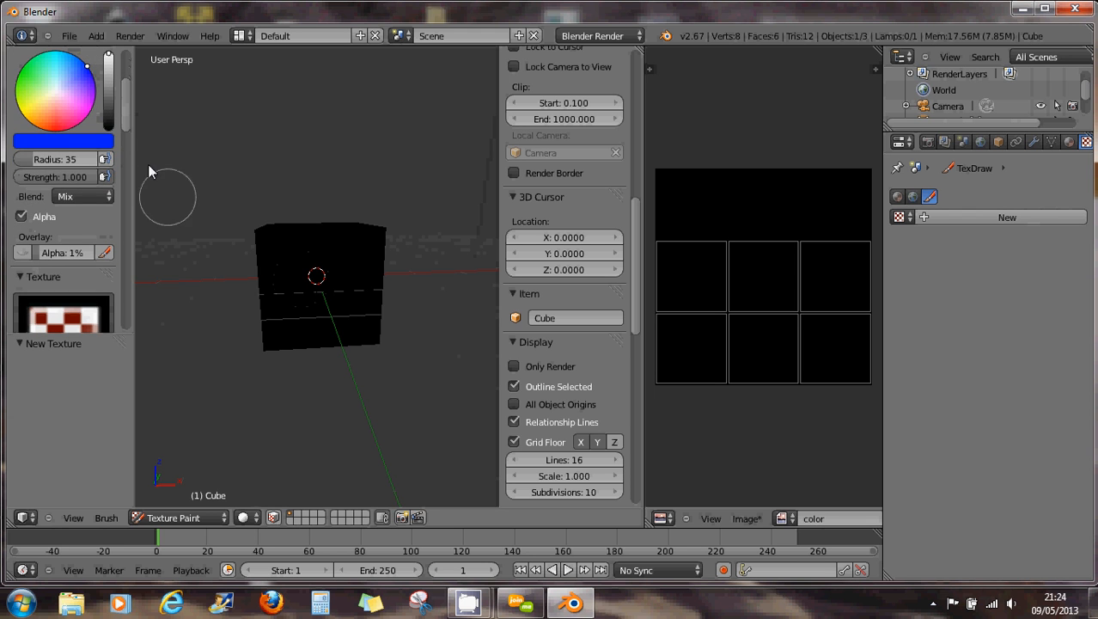
Set the mapping of the rocking-horse texture mask to Stencil.
{"action": "left_click_drag", "start_coordinate": [127, 119], "coordinate": [130, 176]}
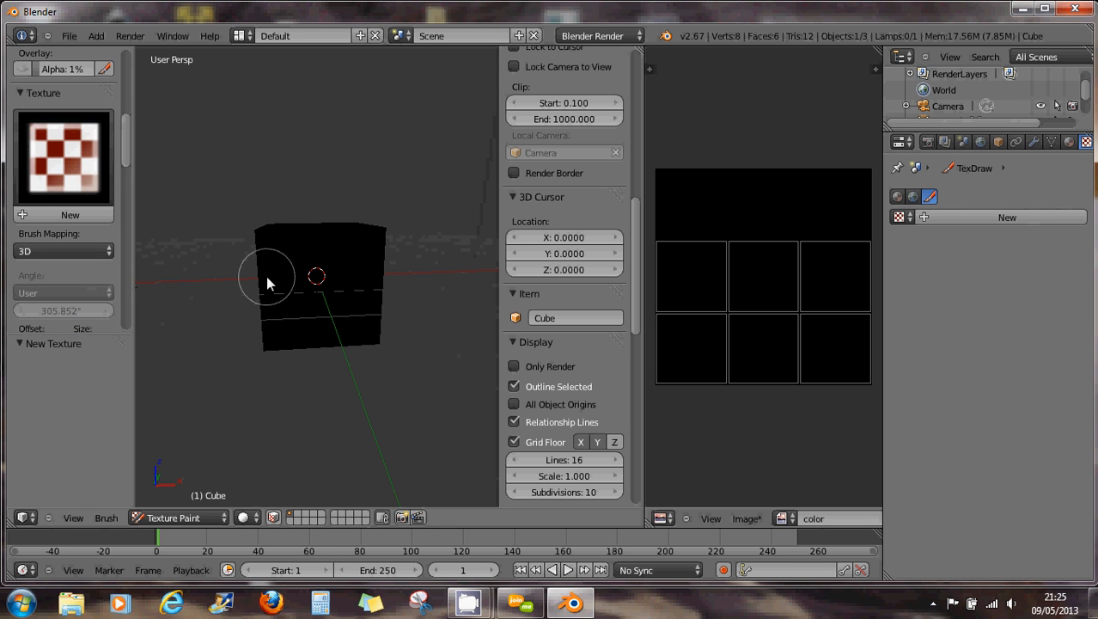
{"action": "scroll", "coordinate": [124, 159], "scroll_direction": "down", "scroll_amount": 3}
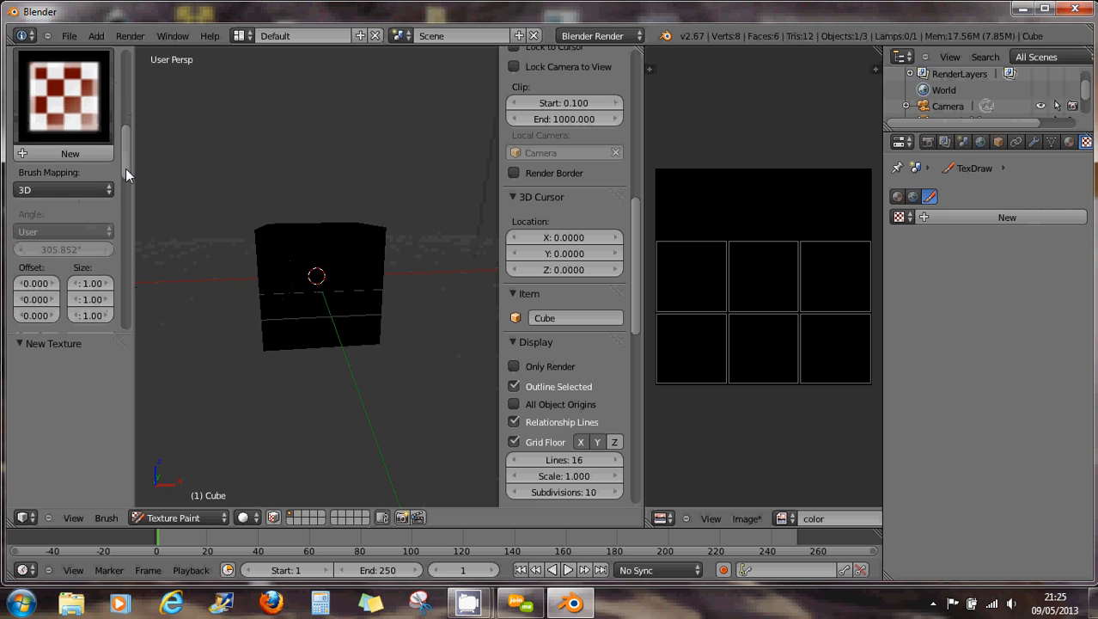
{"action": "left_click_drag", "start_coordinate": [127, 166], "coordinate": [130, 227]}
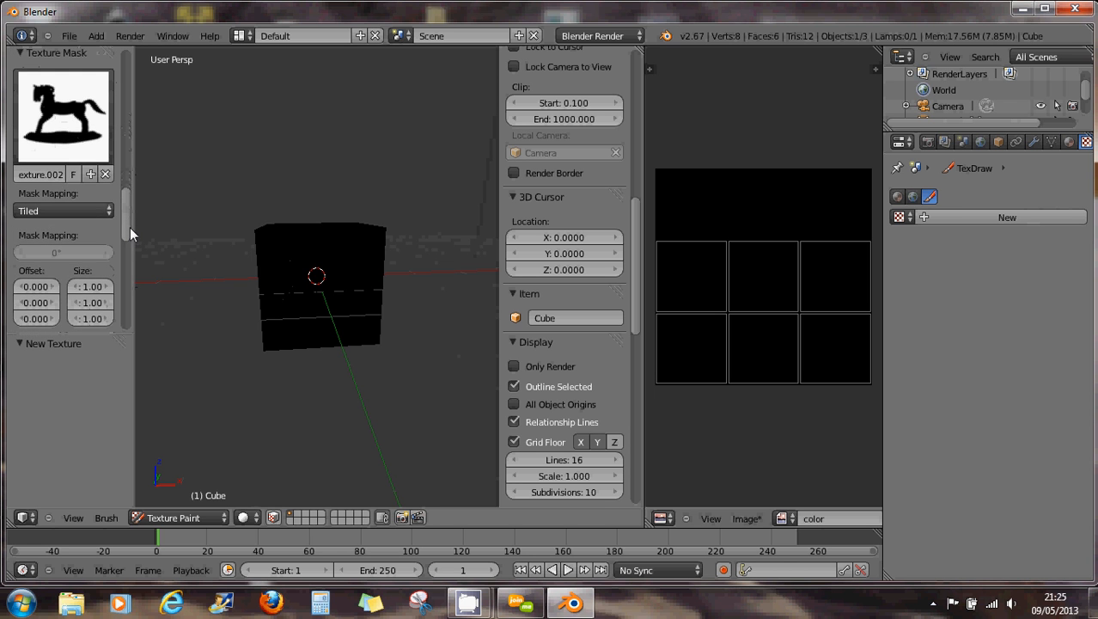
{"action": "left_click", "coordinate": [83, 212]}
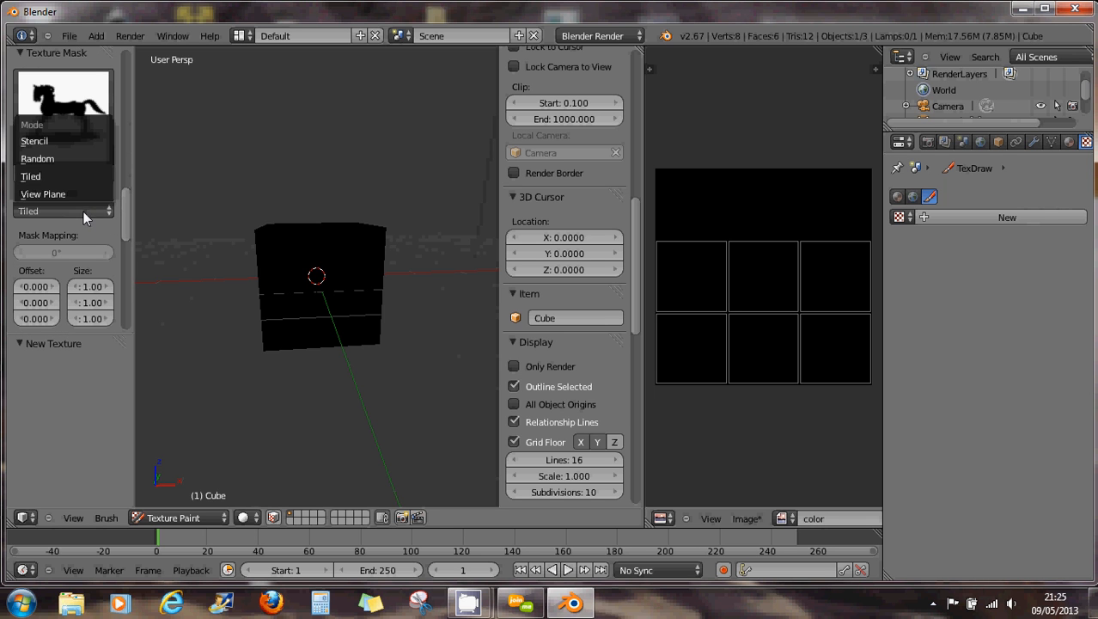
{"action": "left_click", "coordinate": [57, 142]}
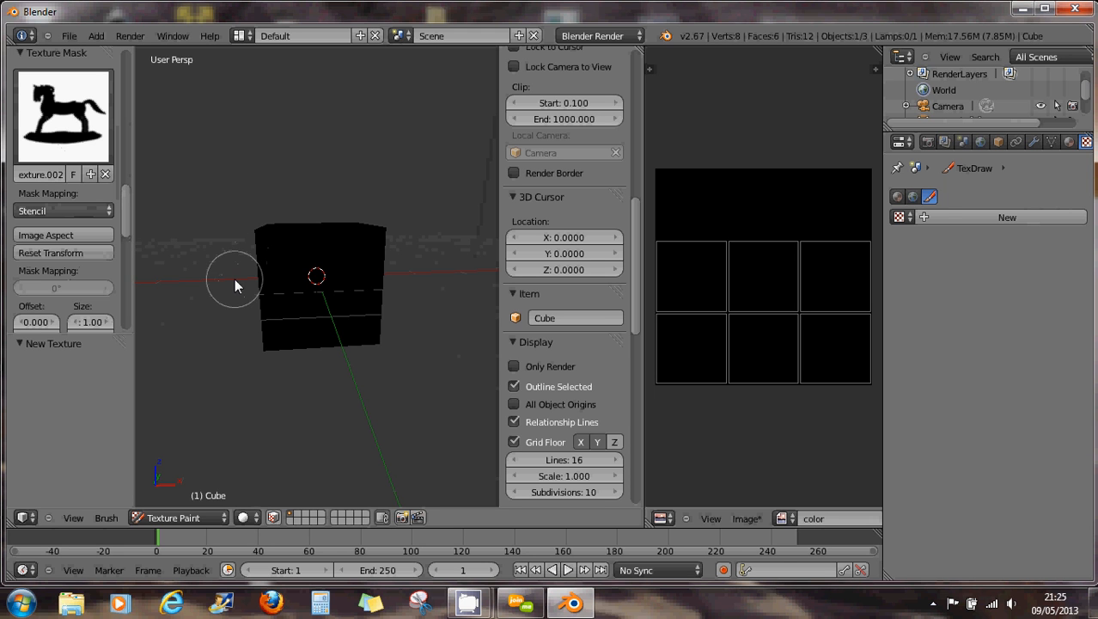
Raise the mask overlay's alpha to 100% to display the rocking-horse stencil in the 3D view.
{"action": "left_click_drag", "start_coordinate": [125, 214], "coordinate": [129, 239]}
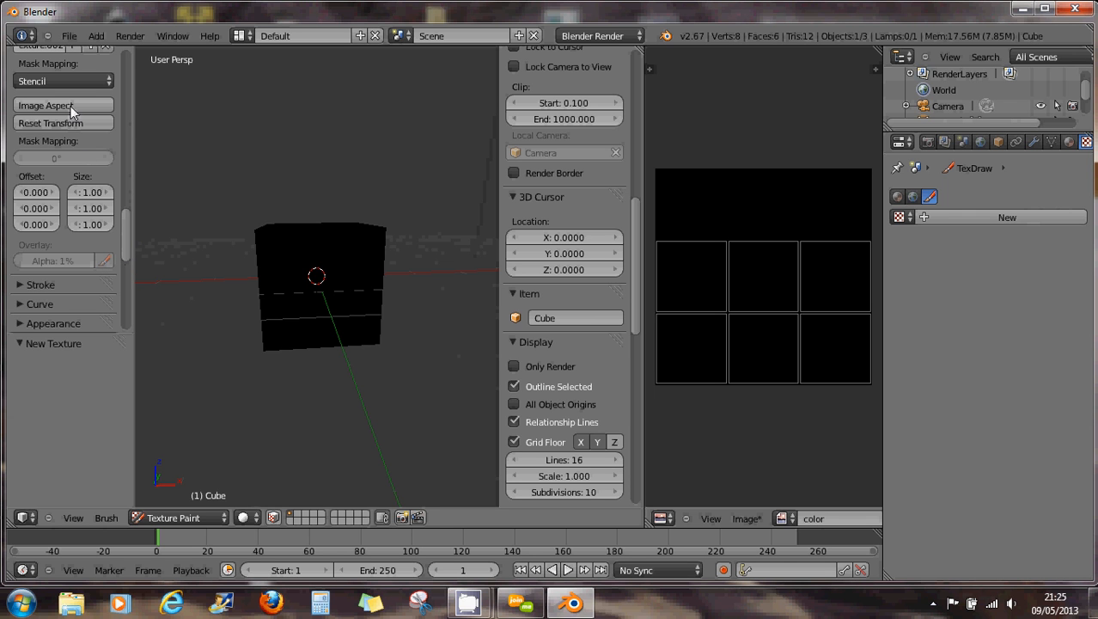
{"action": "left_click_drag", "start_coordinate": [122, 240], "coordinate": [125, 232]}
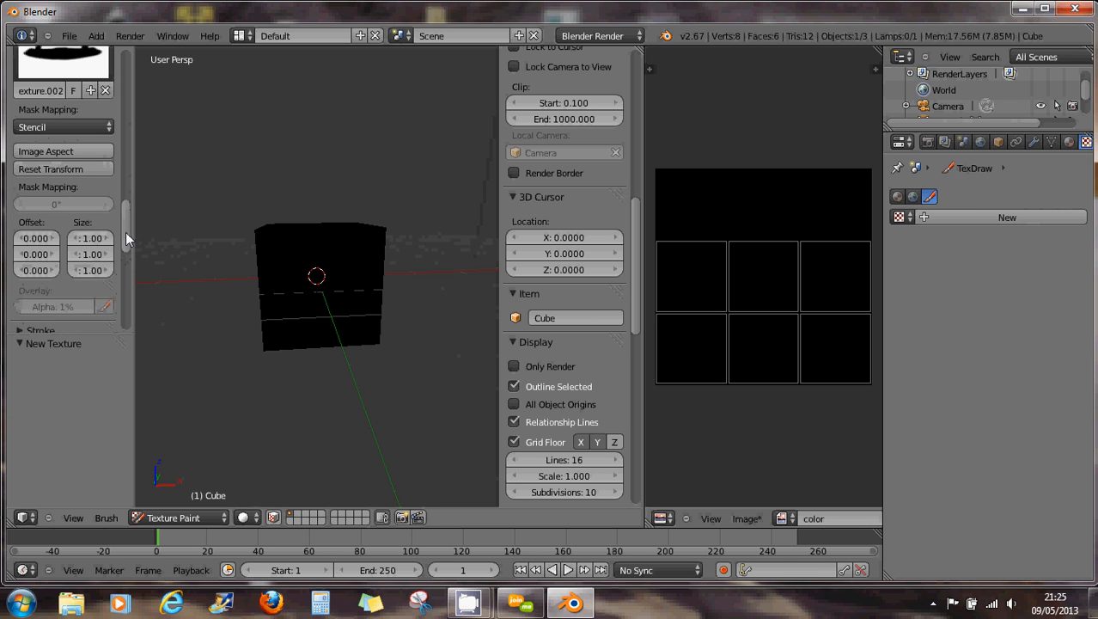
{"action": "left_click", "coordinate": [70, 294]}
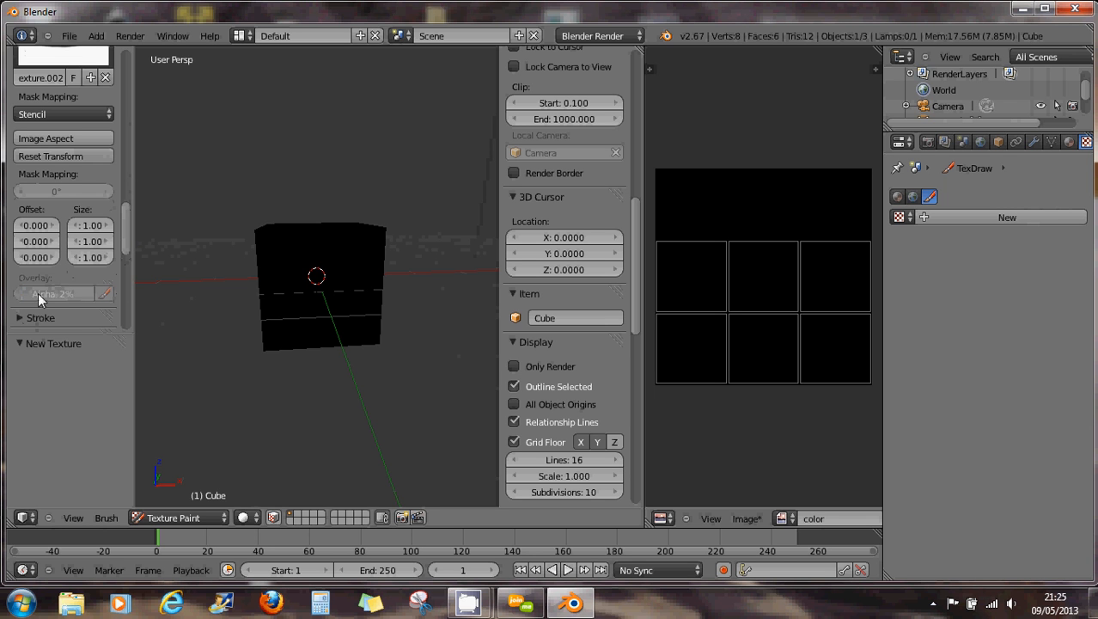
{"action": "left_click_drag", "start_coordinate": [61, 294], "coordinate": [70, 294]}
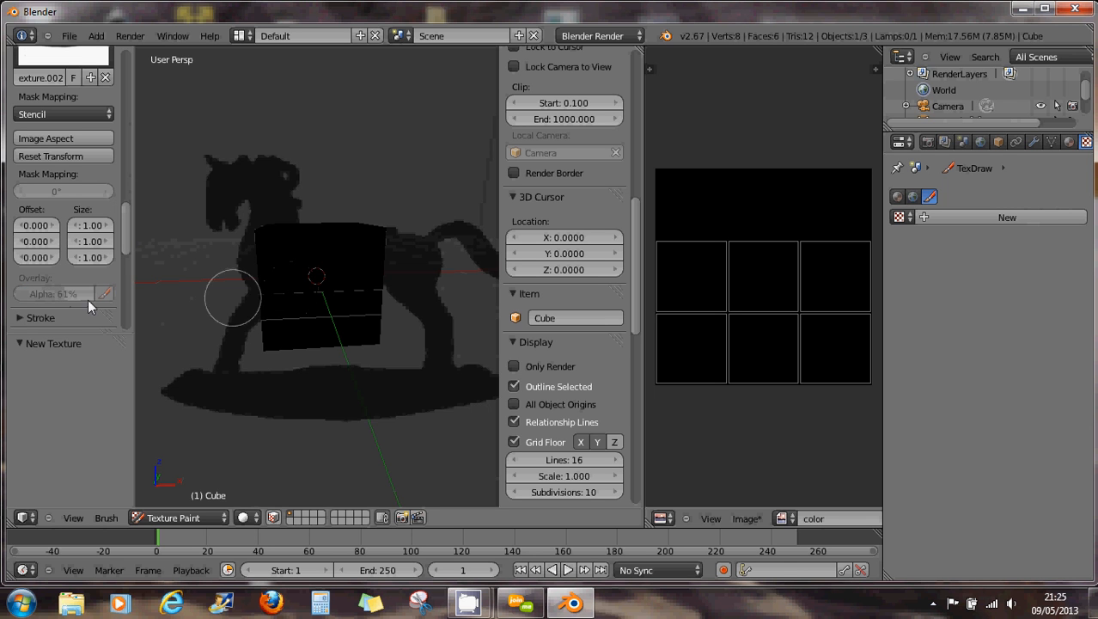
{"action": "left_click_drag", "start_coordinate": [60, 293], "coordinate": [94, 291]}
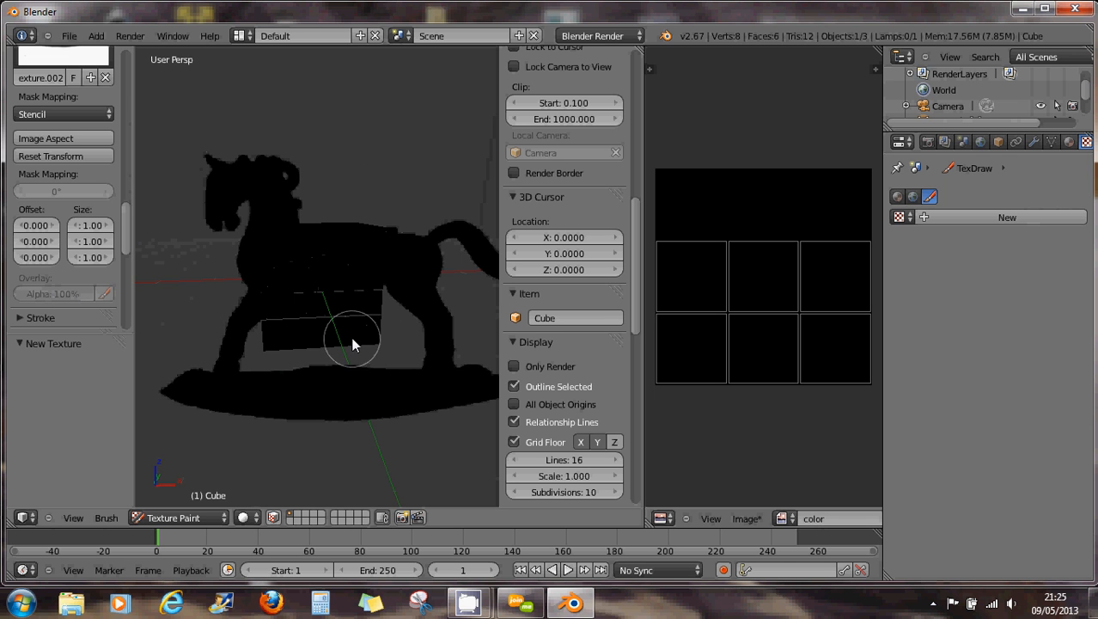
Set the mask overlay's alpha to 61% and view the cube from the front.
{"action": "scroll", "coordinate": [352, 339], "scroll_direction": "down", "scroll_amount": 3}
{"action": "scroll", "coordinate": [352, 339], "scroll_direction": "up", "scroll_amount": 2}
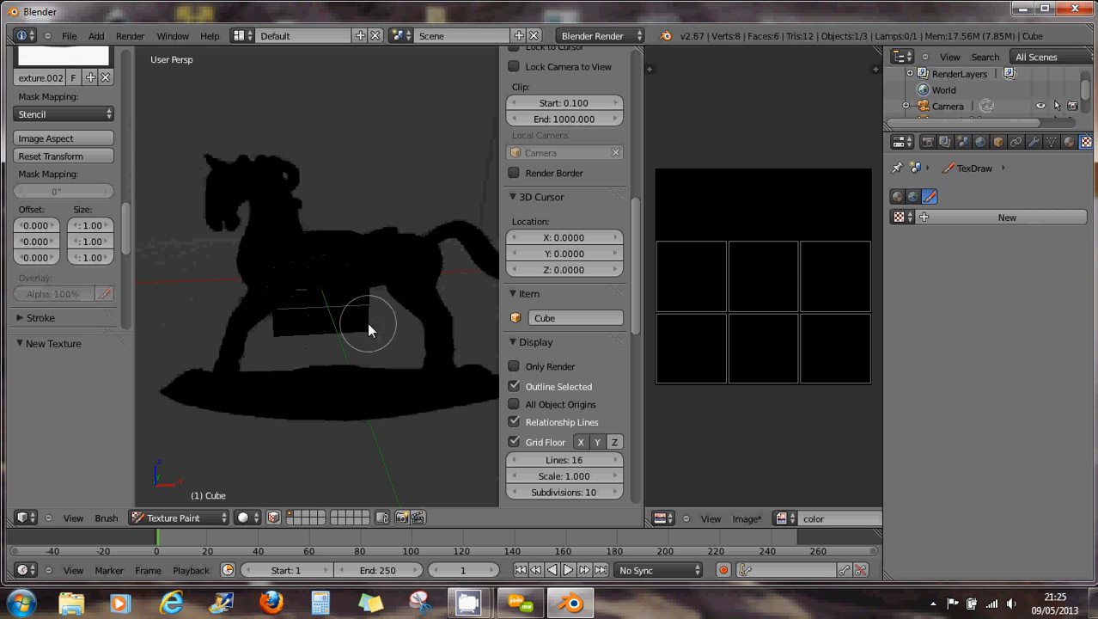
{"action": "scroll", "coordinate": [365, 326], "scroll_direction": "up", "scroll_amount": 2}
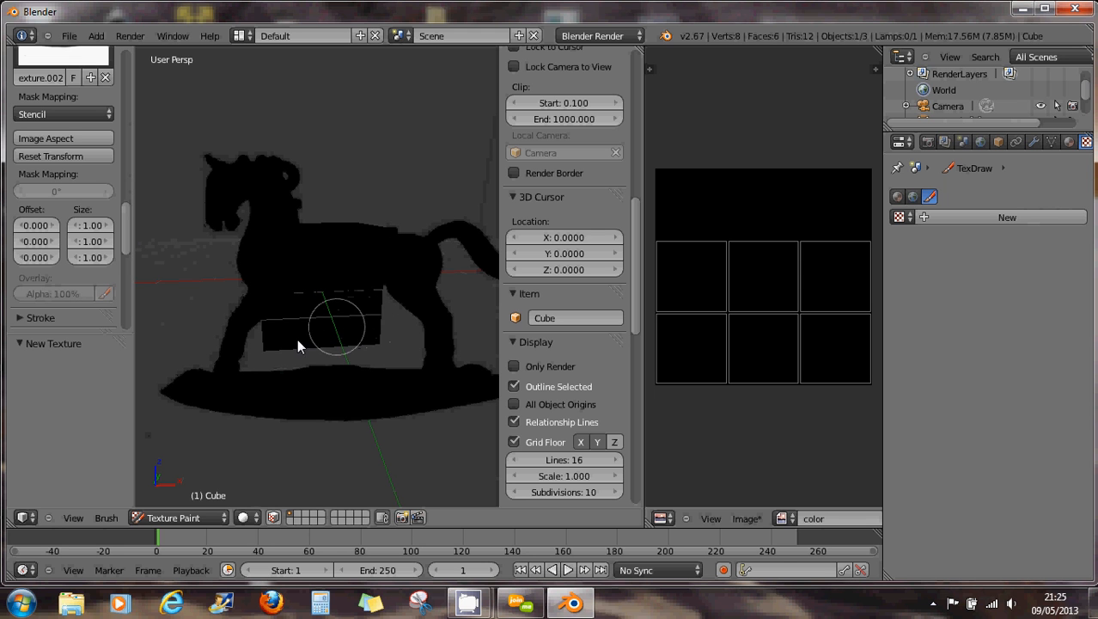
{"action": "middle_click_drag", "start_coordinate": [287, 336], "coordinate": [370, 342]}
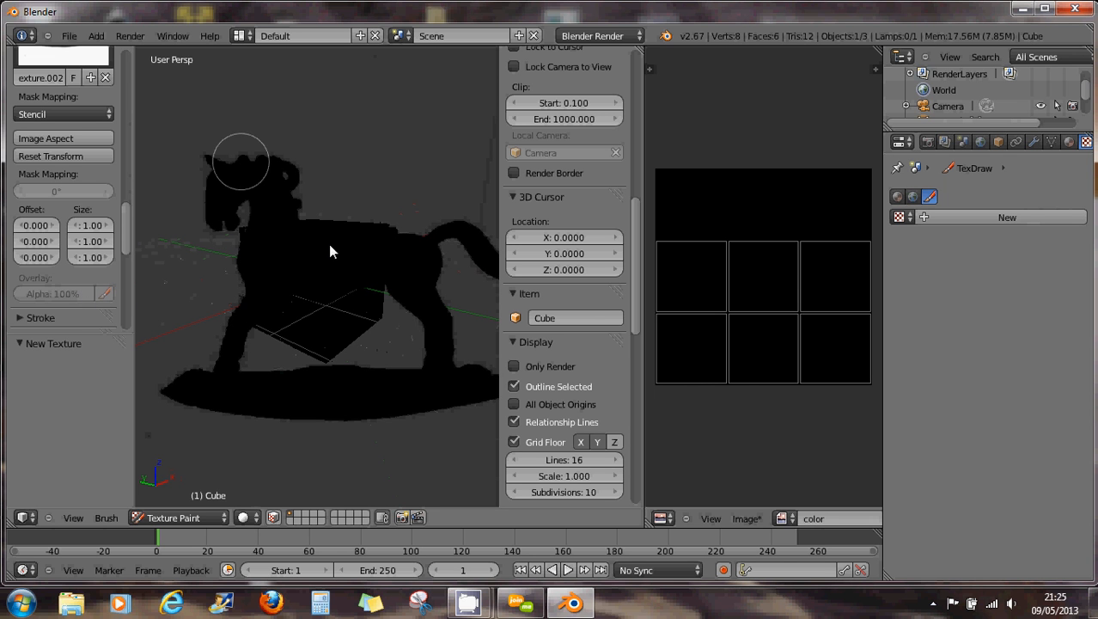
{"action": "left_click_drag", "start_coordinate": [79, 294], "coordinate": [49, 295]}
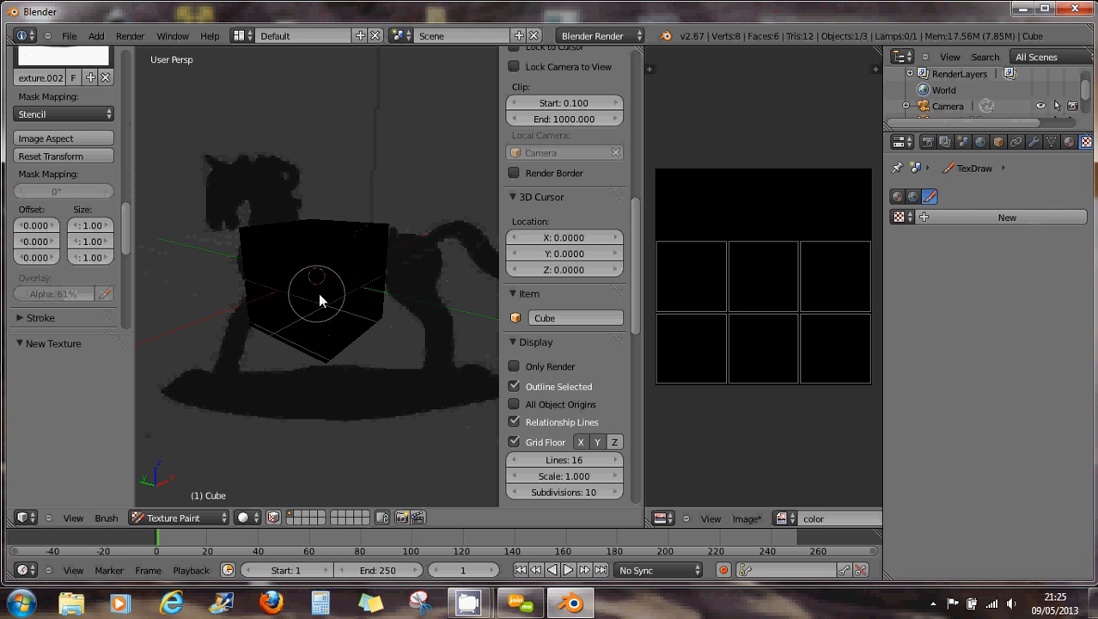
{"action": "middle_click_drag", "start_coordinate": [345, 298], "coordinate": [371, 293]}
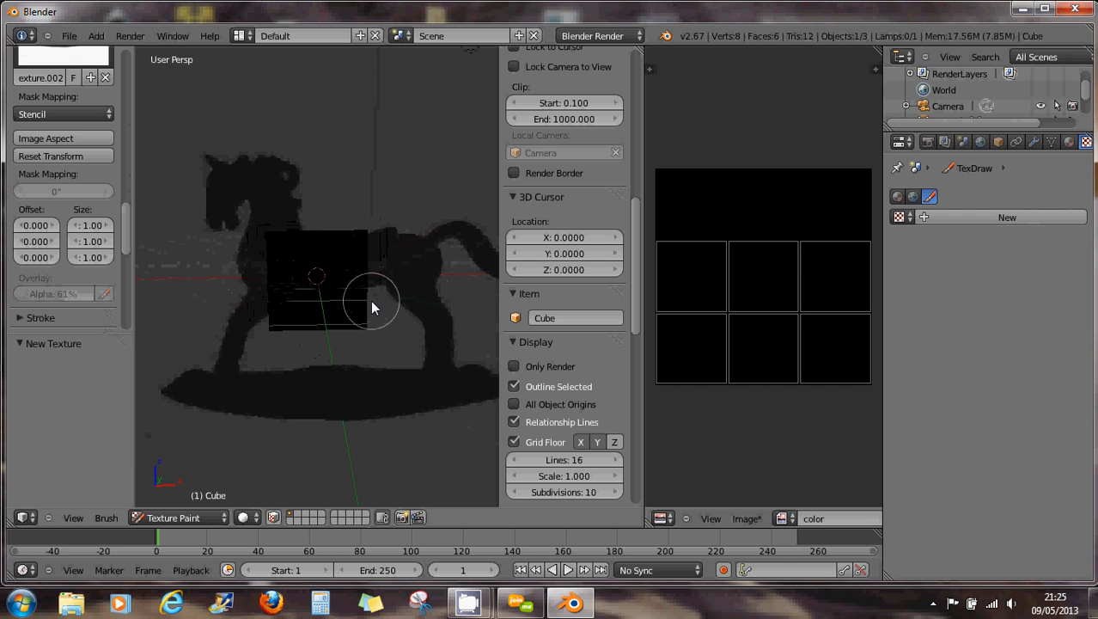
{"action": "key", "text": "KP_1"}
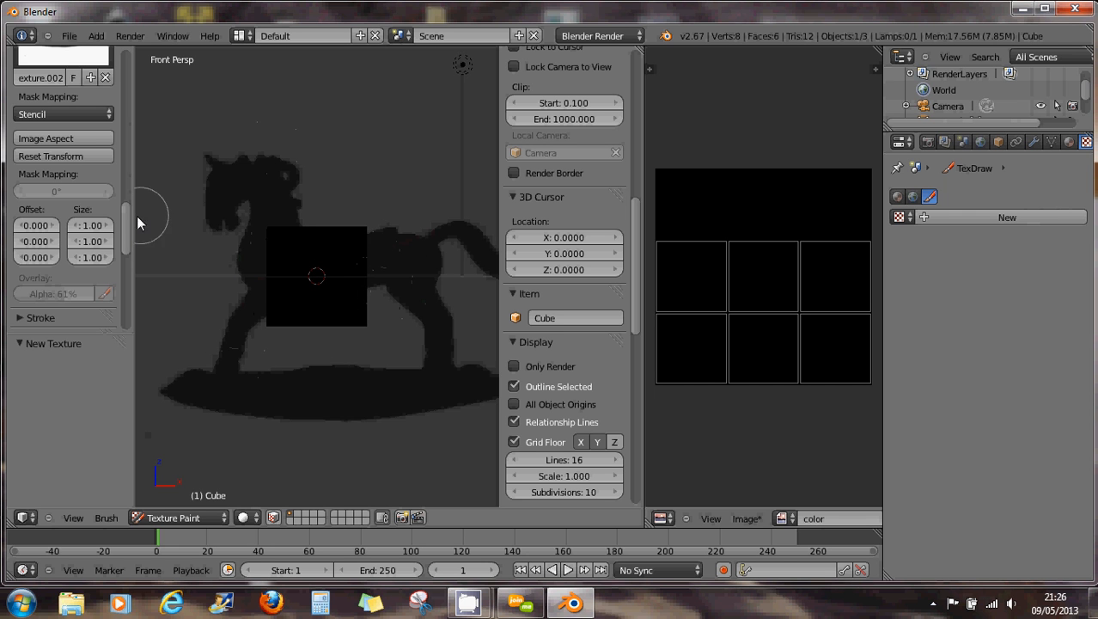
Review the brush's main texture slot and the mapping settings of the rocking-horse texture mask.
{"action": "left_click_drag", "start_coordinate": [125, 223], "coordinate": [127, 110]}
{"action": "left_click_drag", "start_coordinate": [121, 146], "coordinate": [127, 208]}
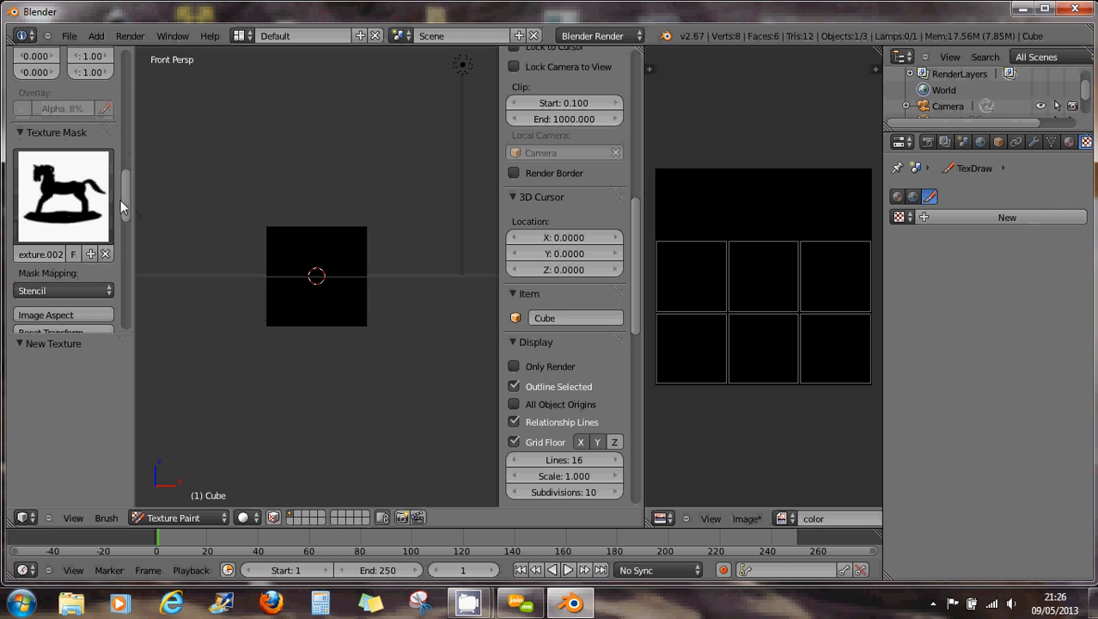
{"action": "left_click_drag", "start_coordinate": [124, 208], "coordinate": [124, 149]}
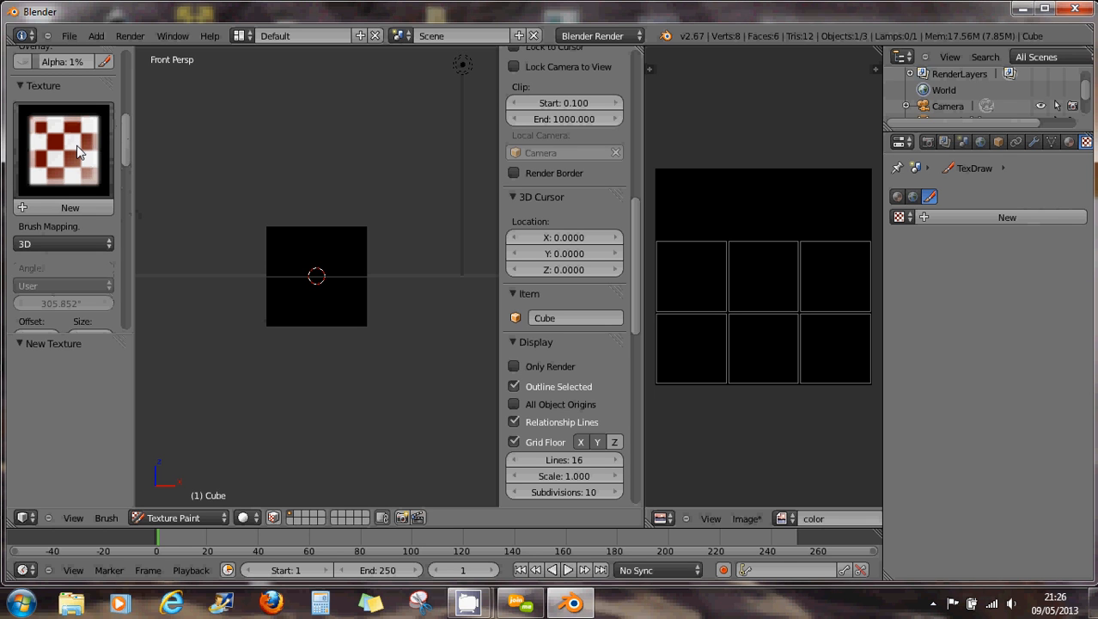
{"action": "scroll", "coordinate": [128, 143], "scroll_direction": "down", "scroll_amount": 2}
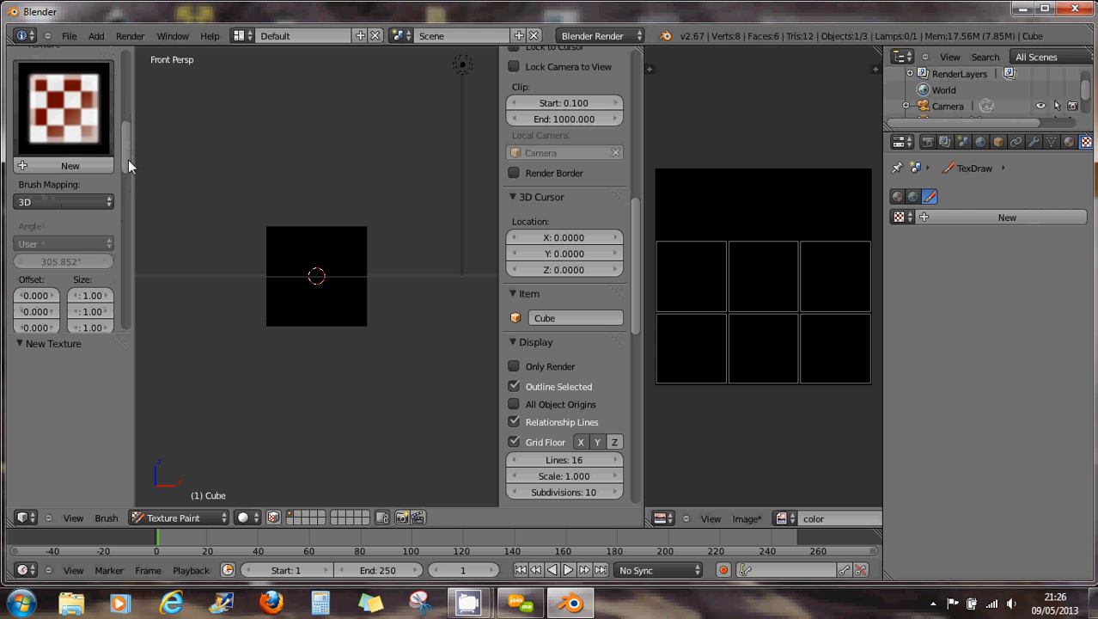
{"action": "scroll", "coordinate": [128, 163], "scroll_direction": "down", "scroll_amount": 2}
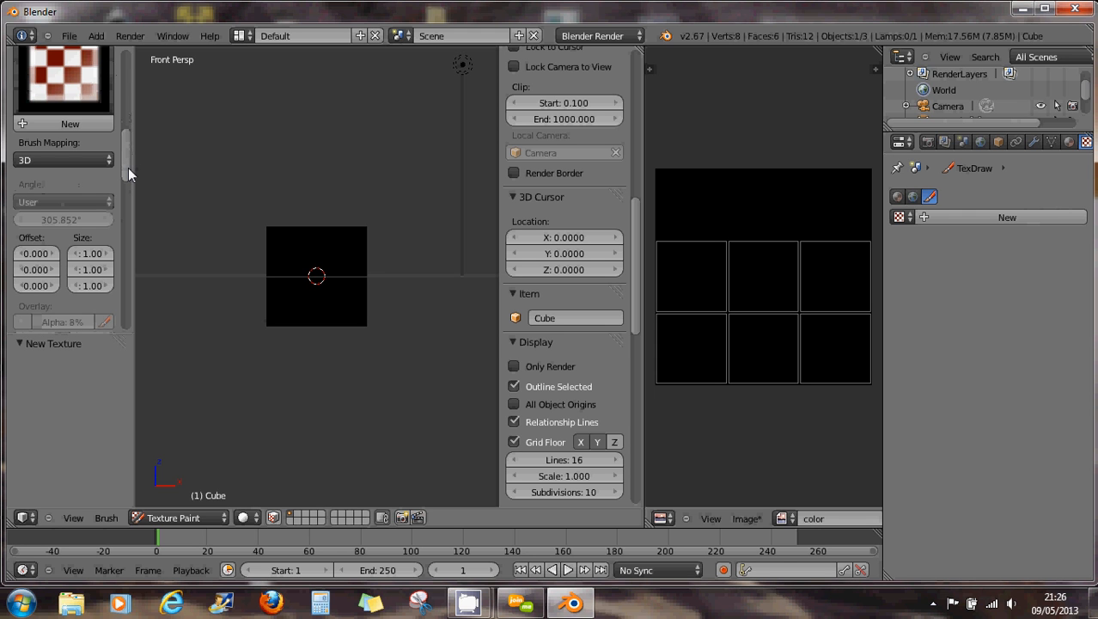
{"action": "scroll", "coordinate": [128, 168], "scroll_direction": "up", "scroll_amount": 3}
{"action": "left_click_drag", "start_coordinate": [127, 164], "coordinate": [129, 223]}
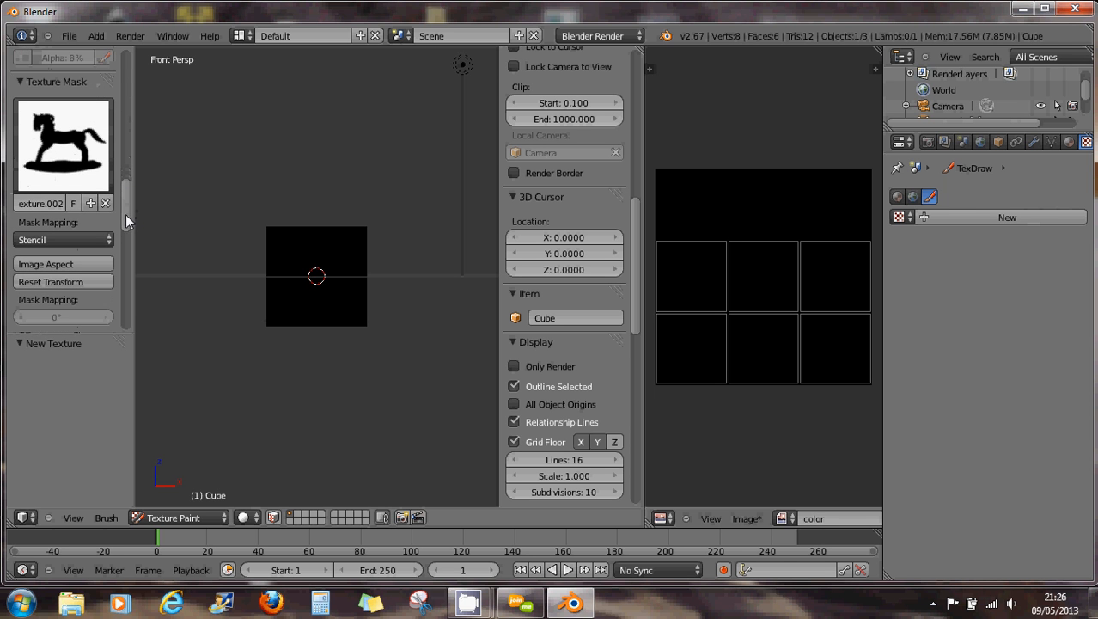
{"action": "scroll", "coordinate": [128, 222], "scroll_direction": "down", "scroll_amount": 2}
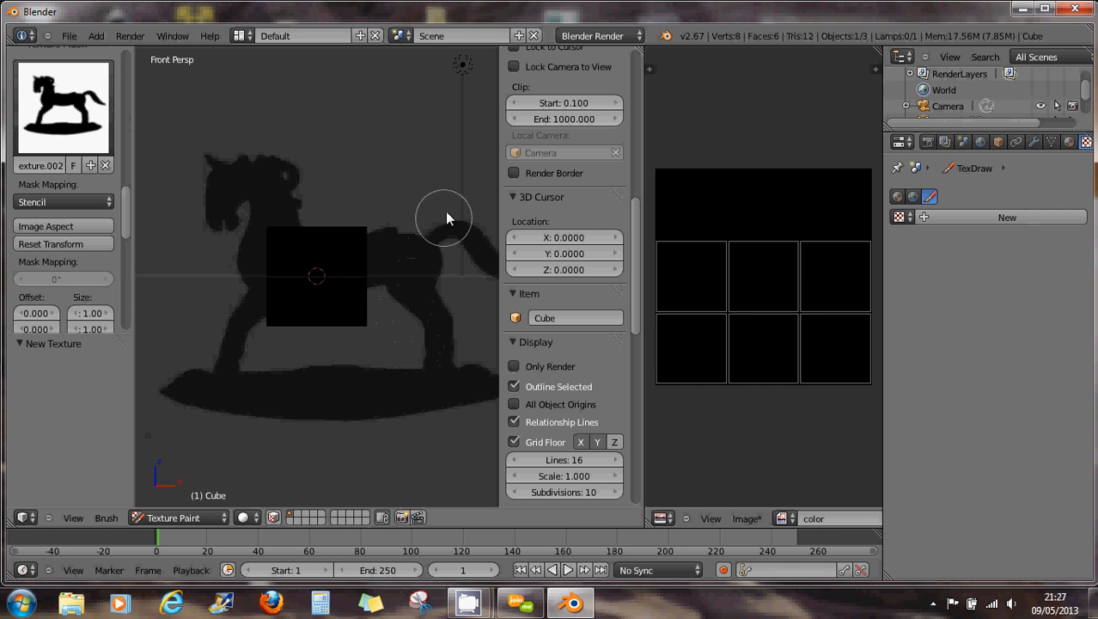
Shrink the rocking-horse mask stencil and position it over the cube's front face.
{"action": "mouse_move", "coordinate": [416, 326]}
{"action": "right_mouse_down"}
{"action": "mouse_move", "coordinate": [441, 245]}
{"action": "mouse_move", "coordinate": [386, 350]}
{"action": "mouse_move", "coordinate": [430, 348]}
{"action": "mouse_move", "coordinate": [421, 314]}
{"action": "mouse_move", "coordinate": [413, 344]}
{"action": "mouse_move", "coordinate": [382, 327]}
{"action": "mouse_move", "coordinate": [429, 284]}
{"action": "mouse_move", "coordinate": [402, 327]}
{"action": "mouse_move", "coordinate": [404, 315]}
{"action": "mouse_move", "coordinate": [428, 314]}
{"action": "right_mouse_up"}
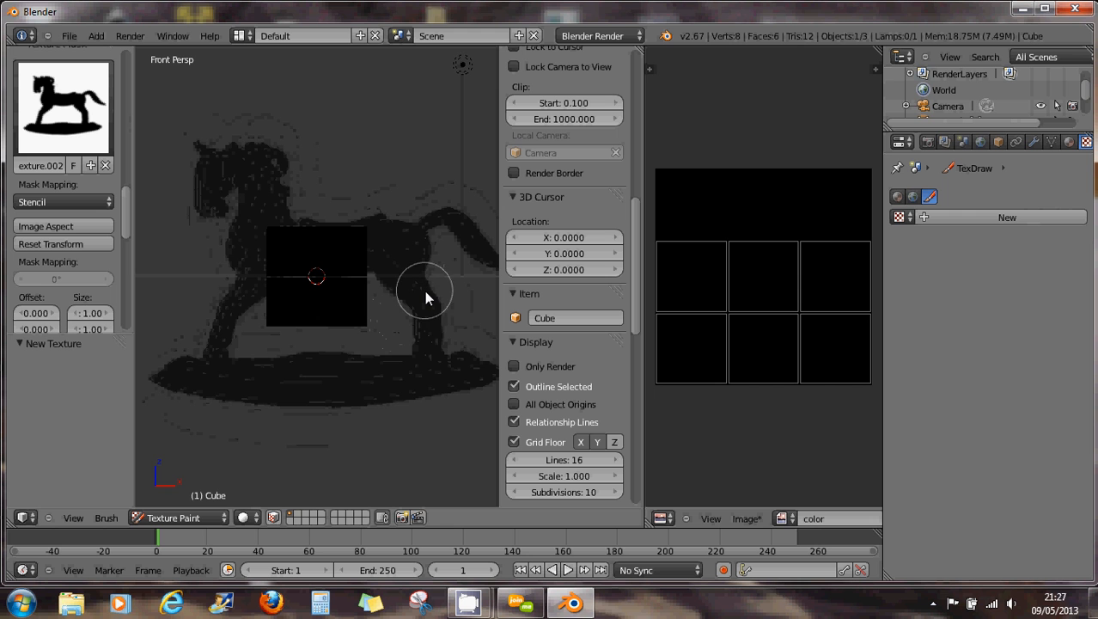
{"action": "right_click_drag", "start_coordinate": [449, 307], "coordinate": [368, 300], "text": "shift"}
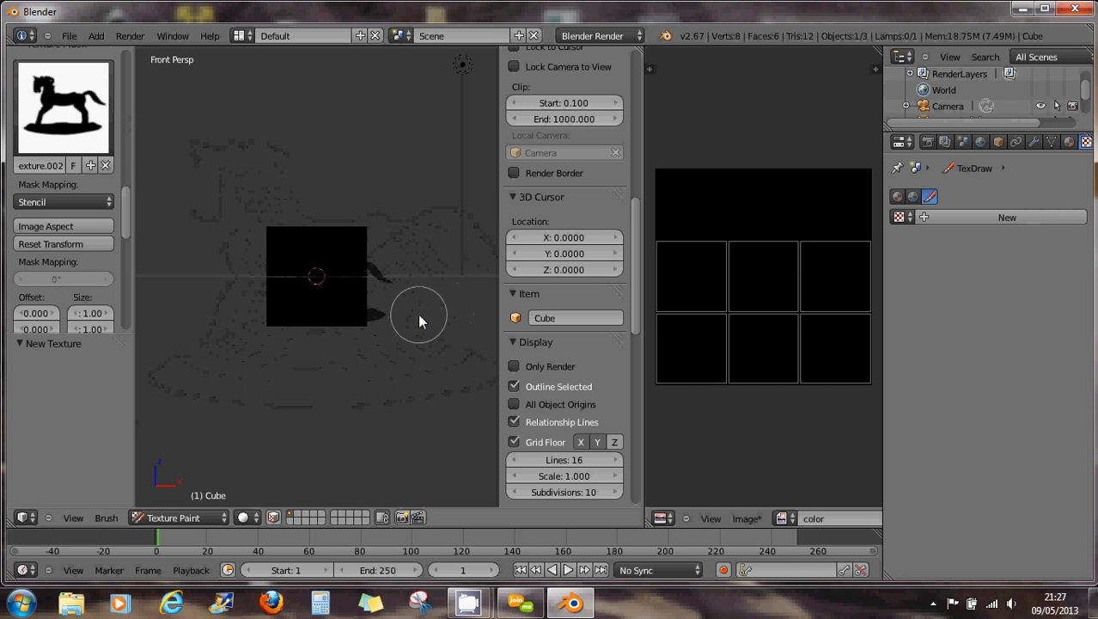
{"action": "right_click_drag", "start_coordinate": [429, 315], "coordinate": [409, 308], "text": "alt"}
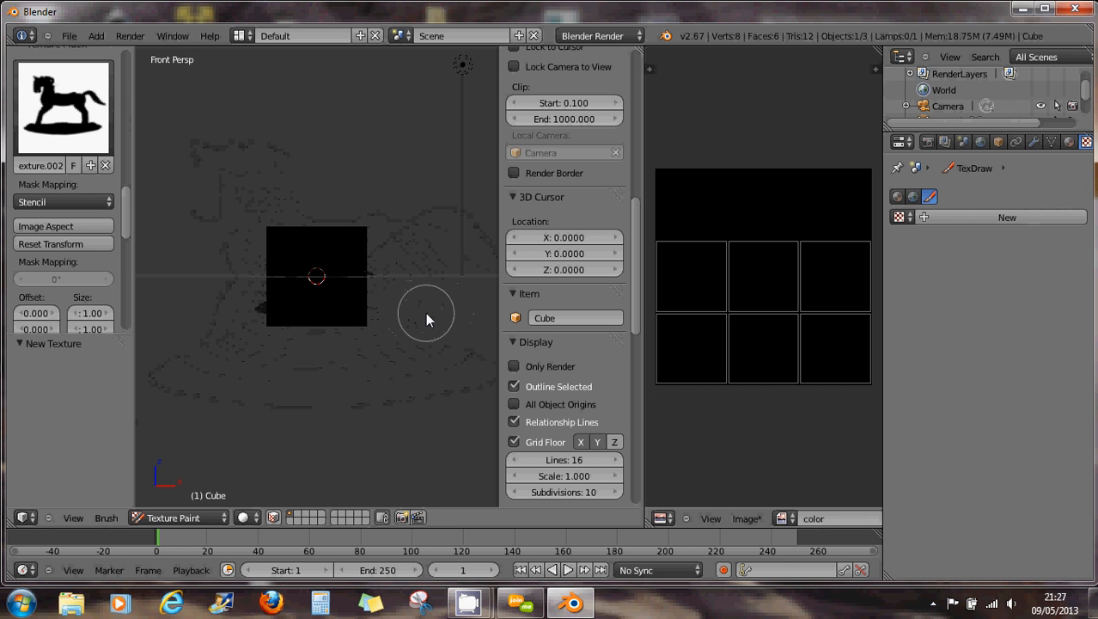
{"action": "right_click_drag", "start_coordinate": [430, 312], "coordinate": [415, 311], "text": "alt+shift"}
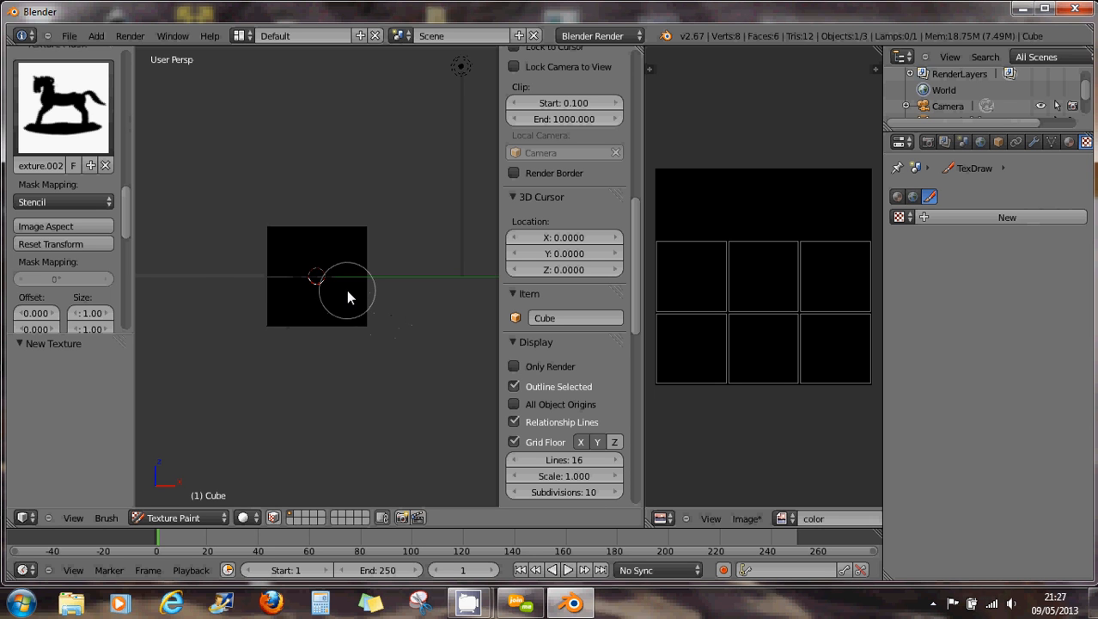
Paint the cube's front face blue through the rocking-horse mask stencil in front view.
{"action": "middle_click_drag", "start_coordinate": [345, 289], "coordinate": [348, 291]}
{"action": "mouse_move", "coordinate": [349, 297]}
{"action": "right_mouse_down"}
{"action": "mouse_move", "coordinate": [360, 407]}
{"action": "mouse_move", "coordinate": [360, 291]}
{"action": "right_mouse_up"}
{"action": "scroll", "coordinate": [358, 293], "scroll_direction": "up", "scroll_amount": 3}
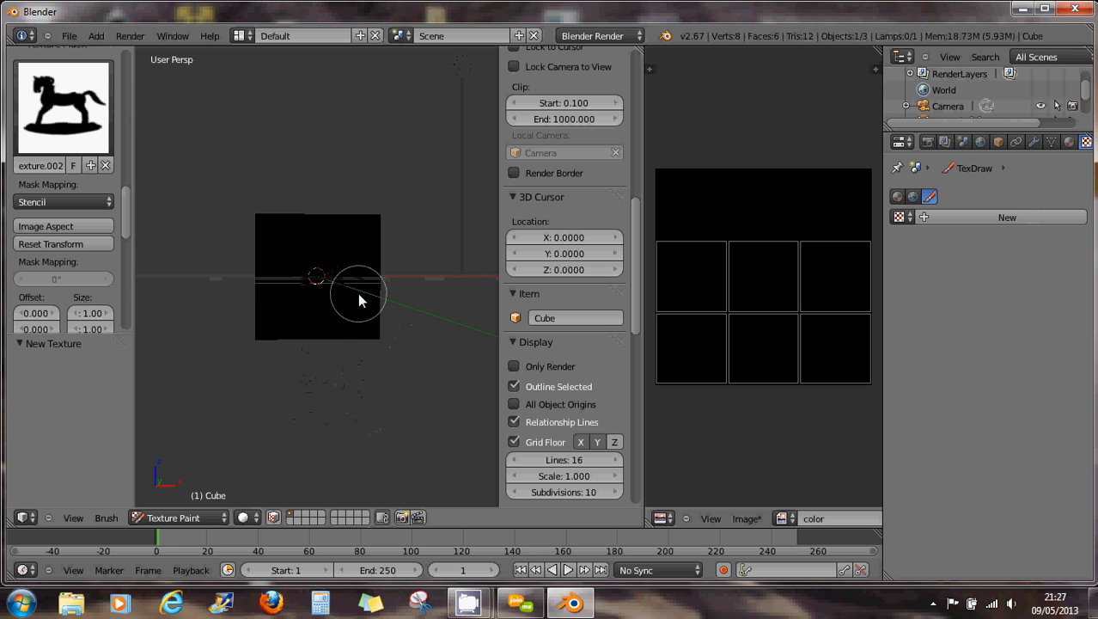
{"action": "scroll", "coordinate": [359, 293], "scroll_direction": "down", "scroll_amount": 3}
{"action": "key", "text": "KP_1"}
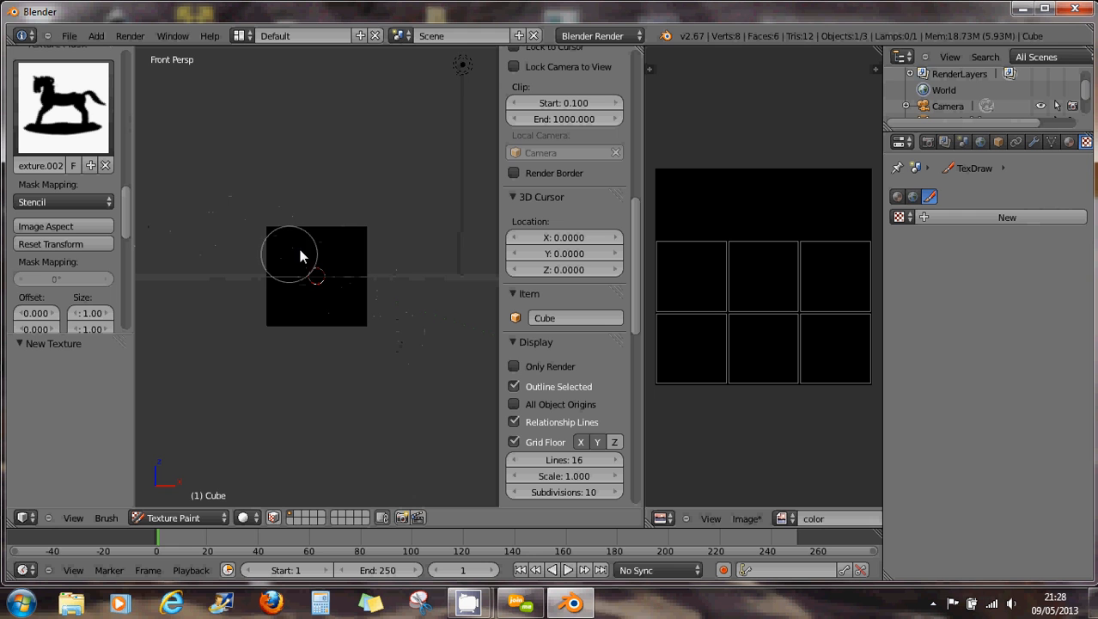
{"action": "mouse_move", "coordinate": [290, 245]}
{"action": "left_mouse_down"}
{"action": "mouse_move", "coordinate": [294, 281]}
{"action": "mouse_move", "coordinate": [316, 296]}
{"action": "mouse_move", "coordinate": [353, 284]}
{"action": "mouse_move", "coordinate": [330, 321]}
{"action": "mouse_move", "coordinate": [294, 252]}
{"action": "mouse_move", "coordinate": [310, 299]}
{"action": "mouse_move", "coordinate": [370, 321]}
{"action": "left_mouse_up"}
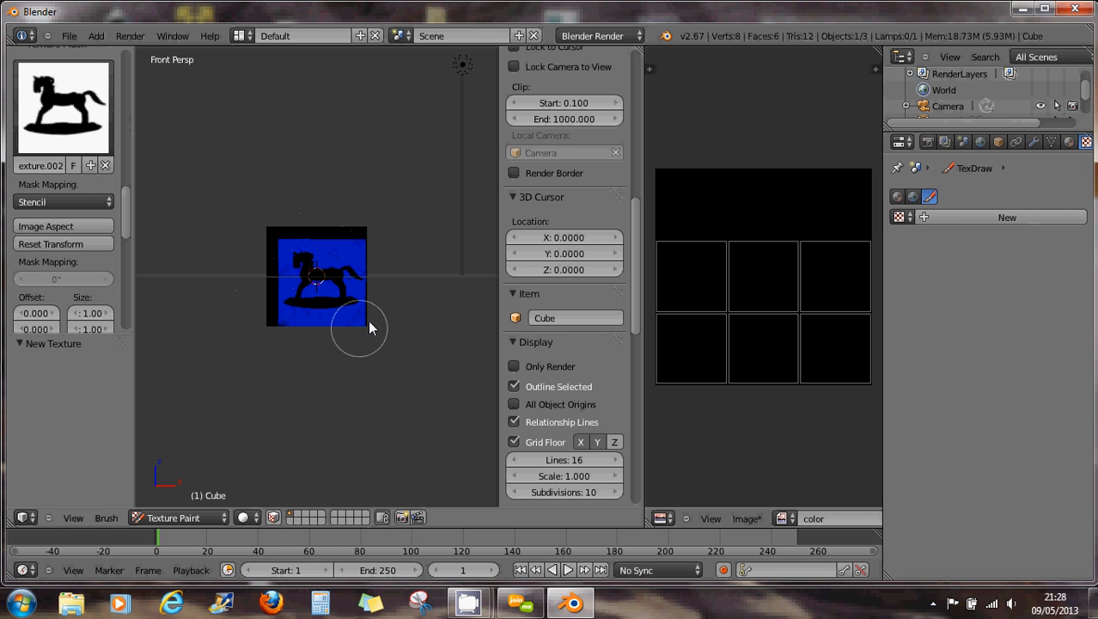
{"action": "left_click_drag", "start_coordinate": [256, 295], "coordinate": [353, 247]}
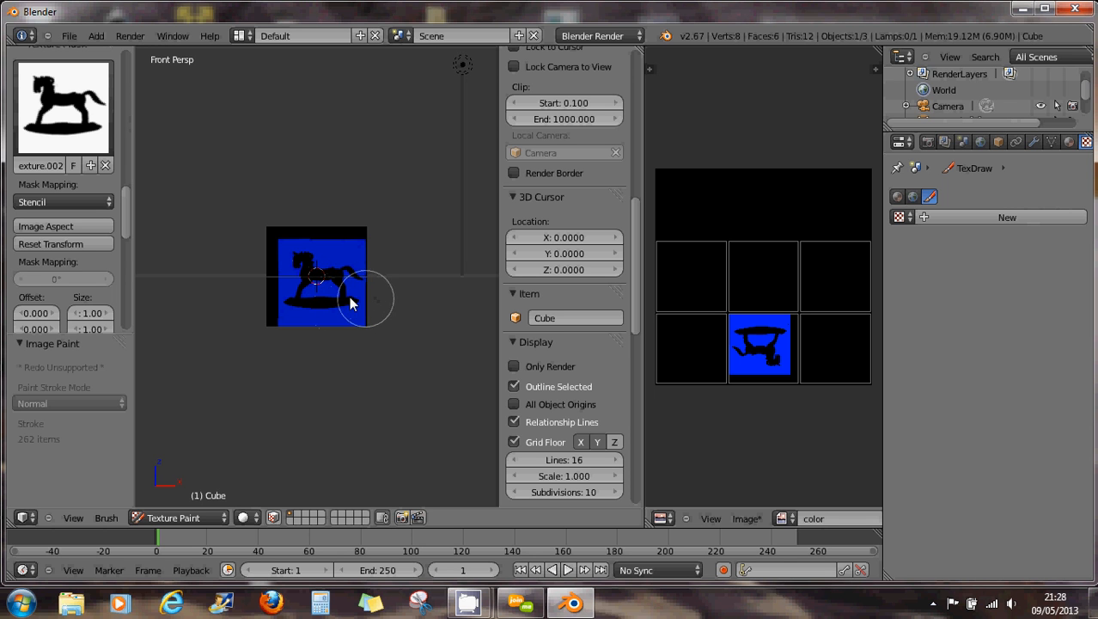
Enlarge the rocking-horse mask stencil over the painted front face and pick a new brush colour.
{"action": "scroll", "coordinate": [338, 303], "scroll_direction": "up", "scroll_amount": 1}
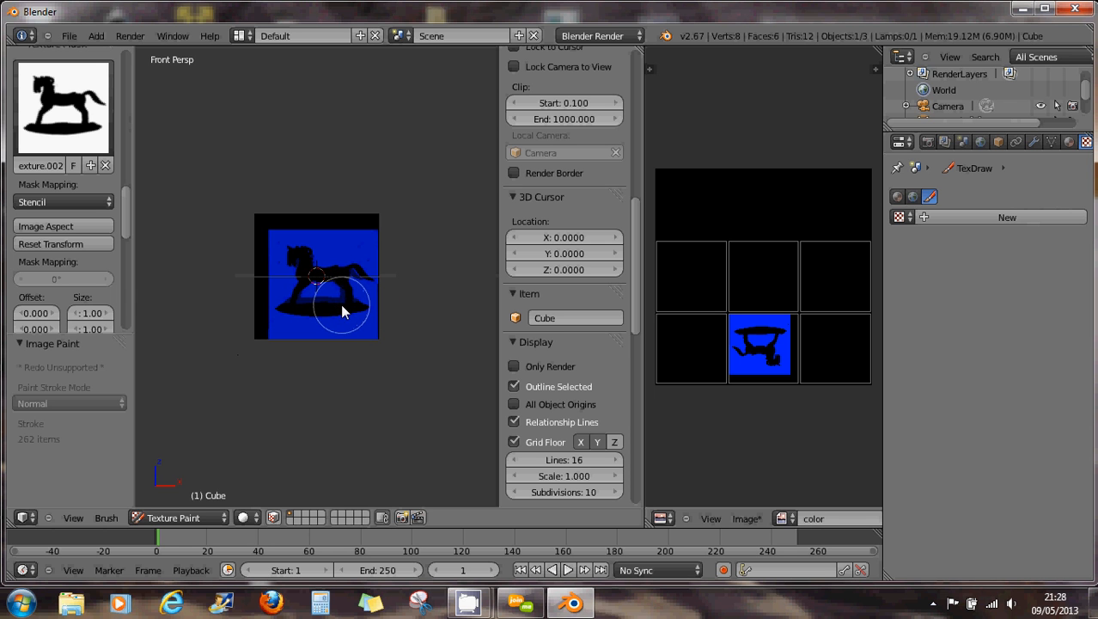
{"action": "right_click_drag", "start_coordinate": [354, 297], "coordinate": [360, 336], "text": "alt+shift"}
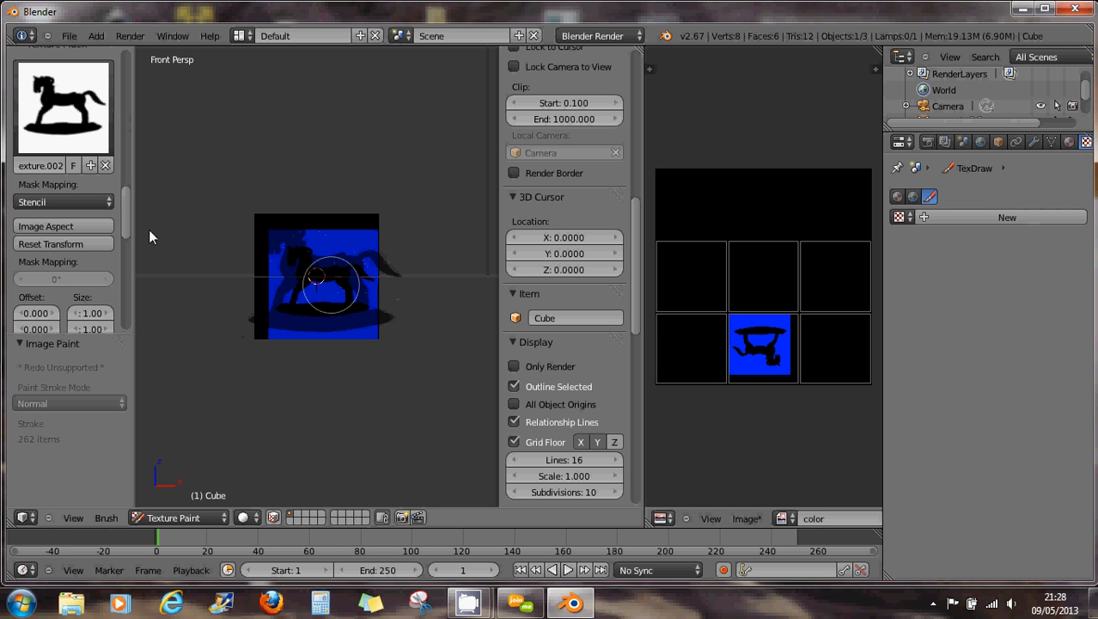
{"action": "mouse_move", "coordinate": [130, 218]}
{"action": "left_mouse_down"}
{"action": "mouse_move", "coordinate": [142, 90]}
{"action": "mouse_move", "coordinate": [129, 95]}
{"action": "left_mouse_up"}
{"action": "left_click", "coordinate": [54, 106]}
{"action": "left_click_drag", "start_coordinate": [129, 133], "coordinate": [127, 227]}
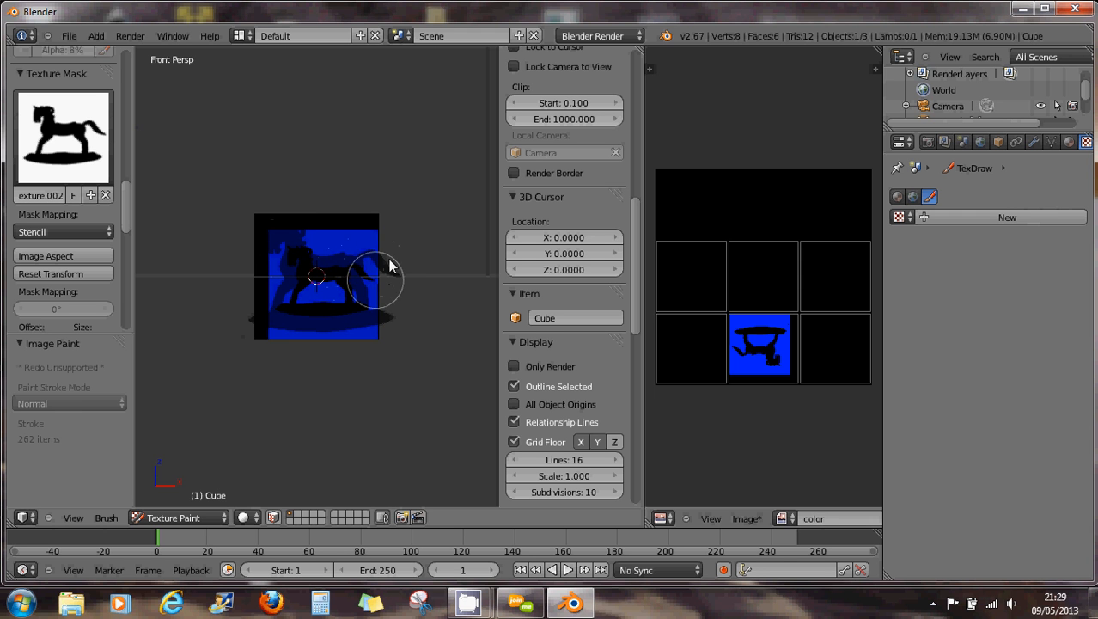
Paint the cube's front face orange through the rocking-horse mask stencil, both upright and with the stencil rotated to about 52°.
{"action": "mouse_move", "coordinate": [372, 257]}
{"action": "left_mouse_down"}
{"action": "mouse_move", "coordinate": [284, 245]}
{"action": "mouse_move", "coordinate": [294, 217]}
{"action": "mouse_move", "coordinate": [262, 253]}
{"action": "mouse_move", "coordinate": [259, 290]}
{"action": "mouse_move", "coordinate": [276, 325]}
{"action": "mouse_move", "coordinate": [325, 296]}
{"action": "mouse_move", "coordinate": [333, 325]}
{"action": "mouse_move", "coordinate": [397, 306]}
{"action": "mouse_move", "coordinate": [361, 264]}
{"action": "mouse_move", "coordinate": [409, 252]}
{"action": "mouse_move", "coordinate": [360, 208]}
{"action": "mouse_move", "coordinate": [359, 245]}
{"action": "left_mouse_up"}
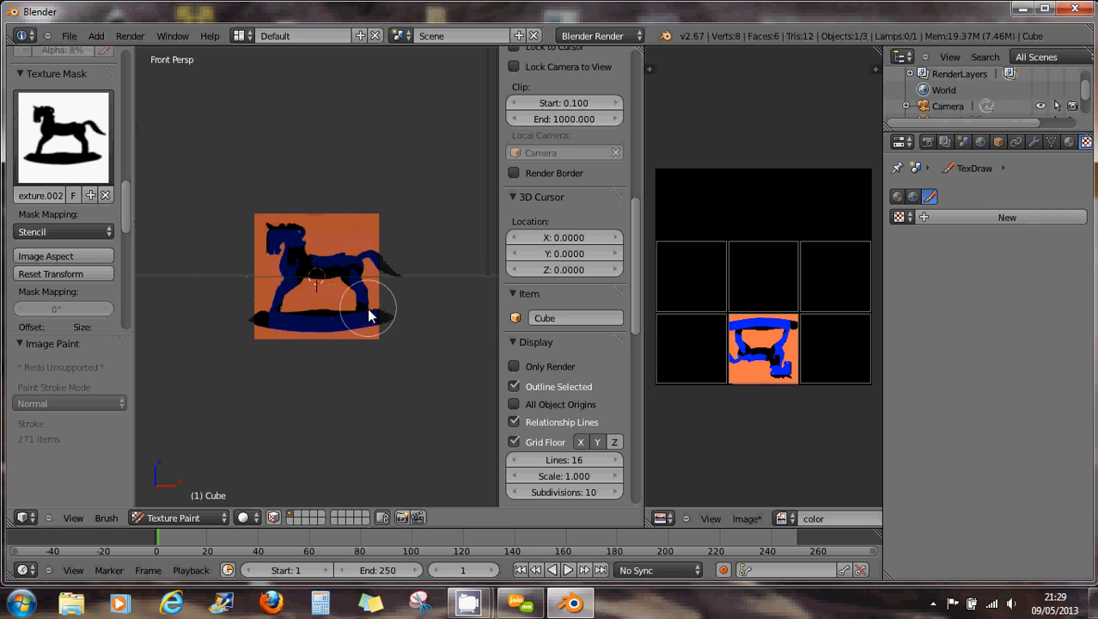
{"action": "mouse_move", "coordinate": [379, 303]}
{"action": "right_mouse_down", "text": "ctrl+alt"}
{"action": "mouse_move", "coordinate": [400, 255]}
{"action": "mouse_move", "coordinate": [387, 343]}
{"action": "right_mouse_up", "text": "ctrl+alt"}
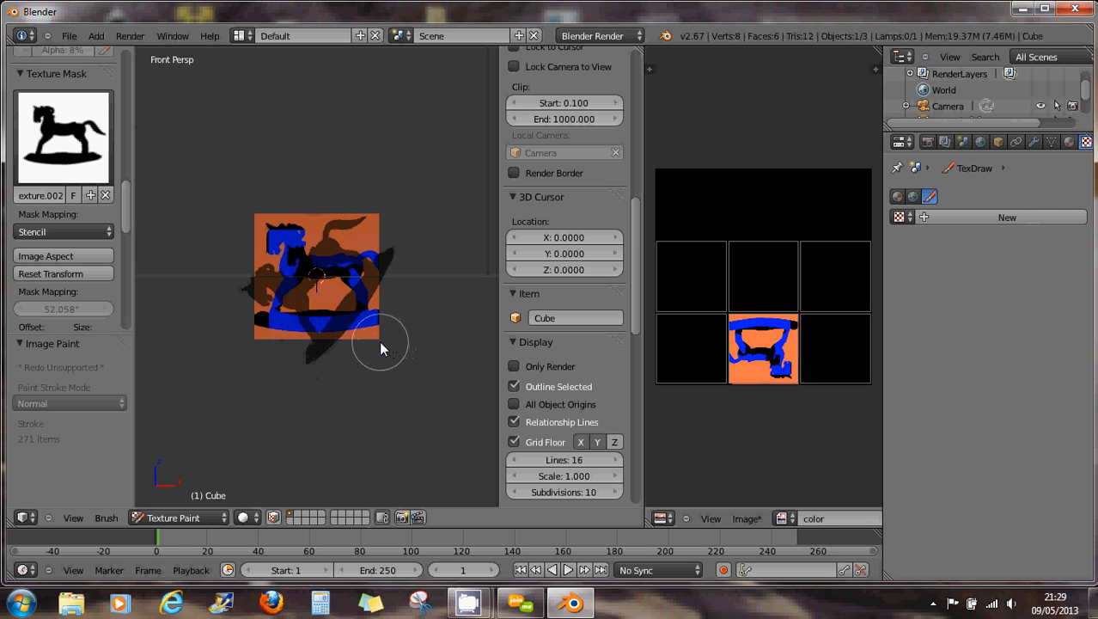
{"action": "left_click_drag", "start_coordinate": [380, 344], "coordinate": [383, 334]}
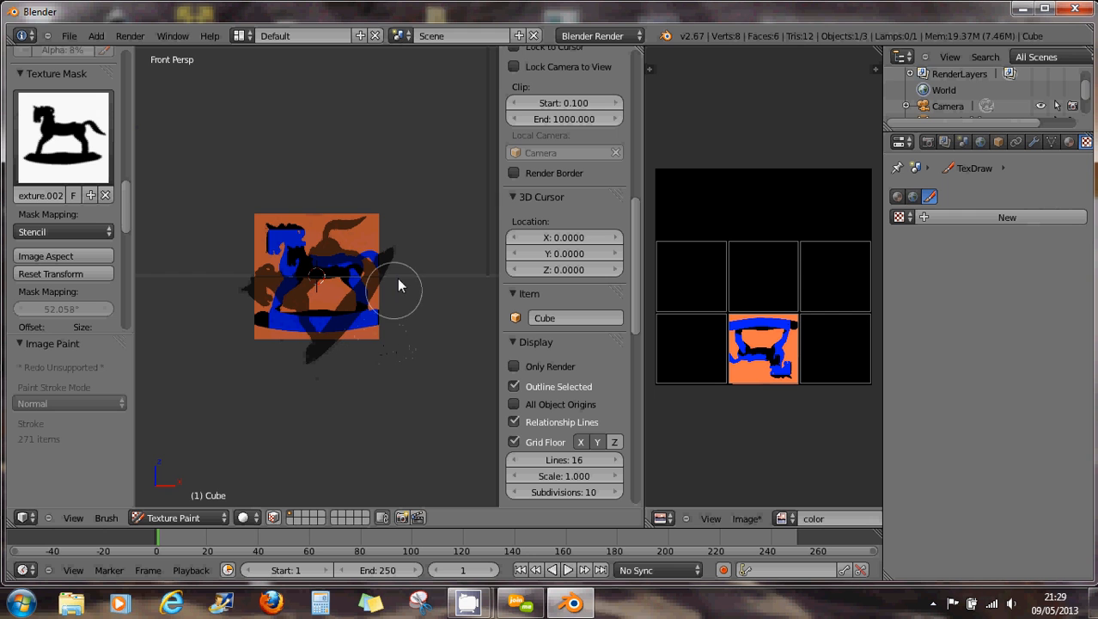
{"action": "mouse_move", "coordinate": [394, 265]}
{"action": "left_mouse_down"}
{"action": "mouse_move", "coordinate": [339, 326]}
{"action": "mouse_move", "coordinate": [340, 275]}
{"action": "mouse_move", "coordinate": [283, 292]}
{"action": "mouse_move", "coordinate": [337, 253]}
{"action": "mouse_move", "coordinate": [269, 269]}
{"action": "mouse_move", "coordinate": [290, 233]}
{"action": "mouse_move", "coordinate": [296, 336]}
{"action": "mouse_move", "coordinate": [314, 312]}
{"action": "mouse_move", "coordinate": [387, 266]}
{"action": "mouse_move", "coordinate": [314, 270]}
{"action": "mouse_move", "coordinate": [243, 313]}
{"action": "mouse_move", "coordinate": [398, 364]}
{"action": "left_mouse_up"}
{"action": "scroll", "coordinate": [419, 389], "scroll_direction": "down", "scroll_amount": 3}
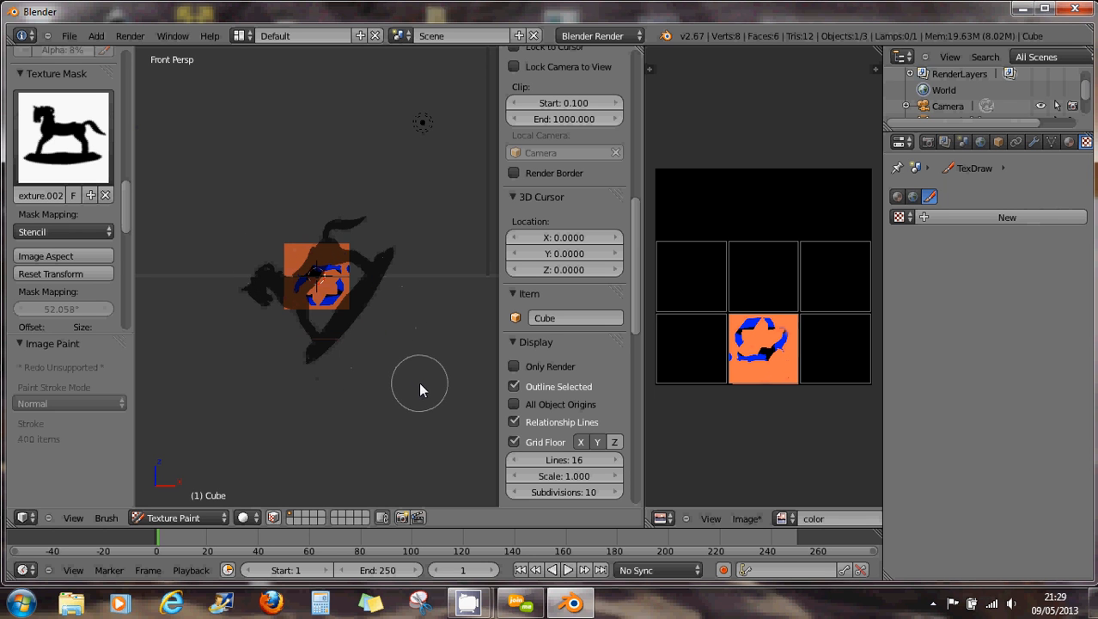
{"action": "scroll", "coordinate": [418, 387], "scroll_direction": "up", "scroll_amount": 6}
{"action": "scroll", "coordinate": [417, 384], "scroll_direction": "down", "scroll_amount": 2}
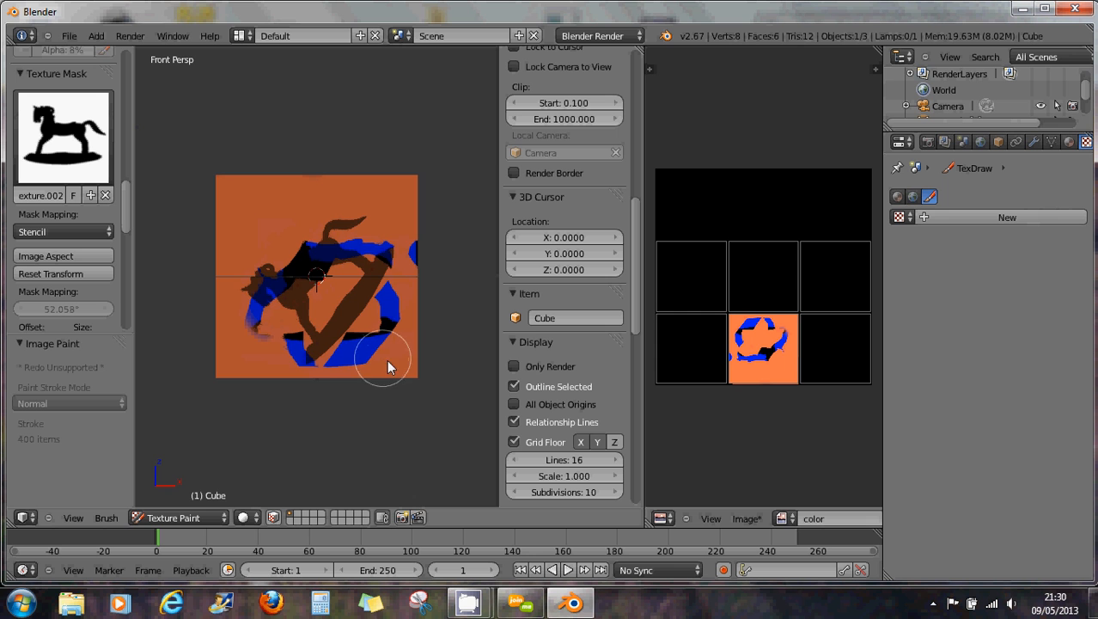
Paint a short orange stroke through the rotated rocking-horse stencil on the front face in an angled perspective view.
{"action": "key", "text": "ctrl+z"}
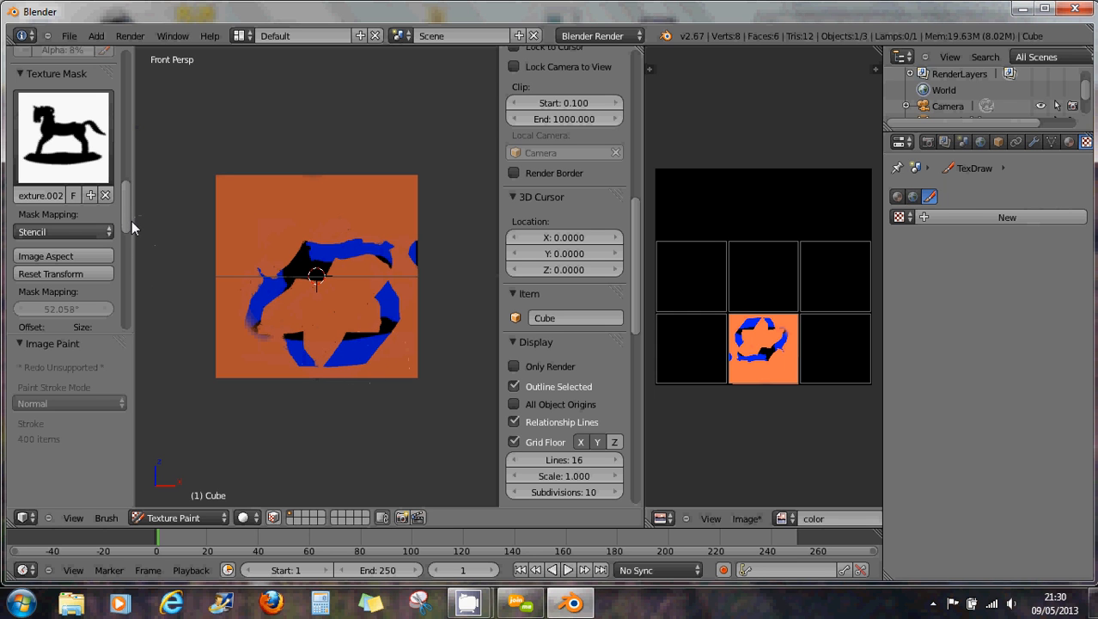
{"action": "scroll", "coordinate": [129, 234], "scroll_direction": "down", "scroll_amount": 2}
{"action": "scroll", "coordinate": [129, 235], "scroll_direction": "down", "scroll_amount": 1}
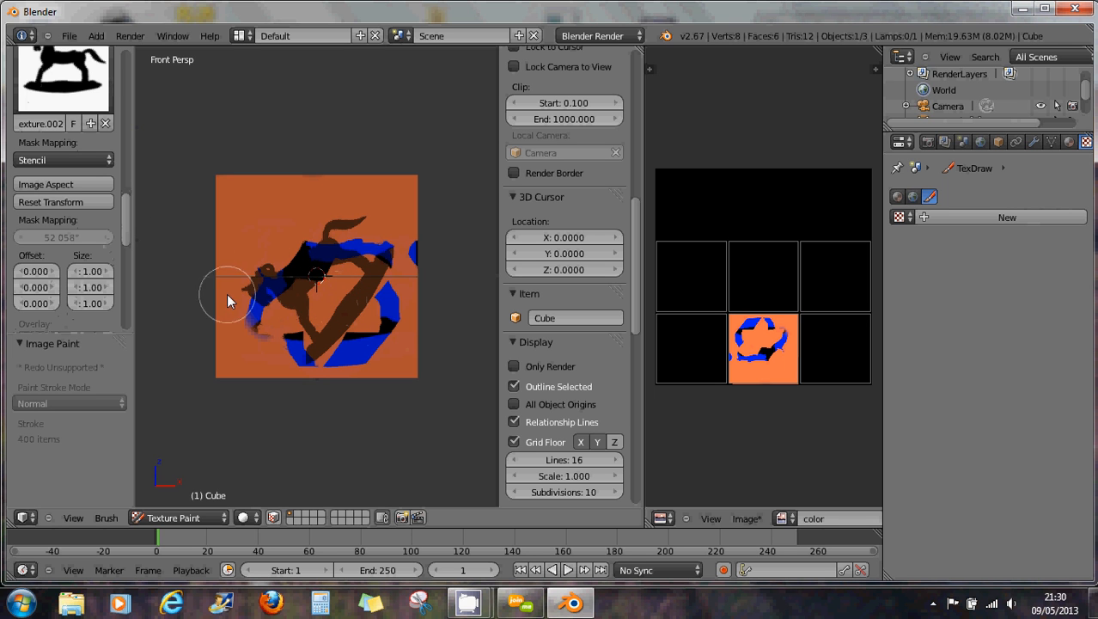
{"action": "mouse_move", "coordinate": [249, 286]}
{"action": "middle_mouse_down"}
{"action": "mouse_move", "coordinate": [365, 335]}
{"action": "mouse_move", "coordinate": [269, 326]}
{"action": "mouse_move", "coordinate": [330, 290]}
{"action": "middle_mouse_up"}
{"action": "scroll", "coordinate": [341, 324], "scroll_direction": "up", "scroll_amount": 3}
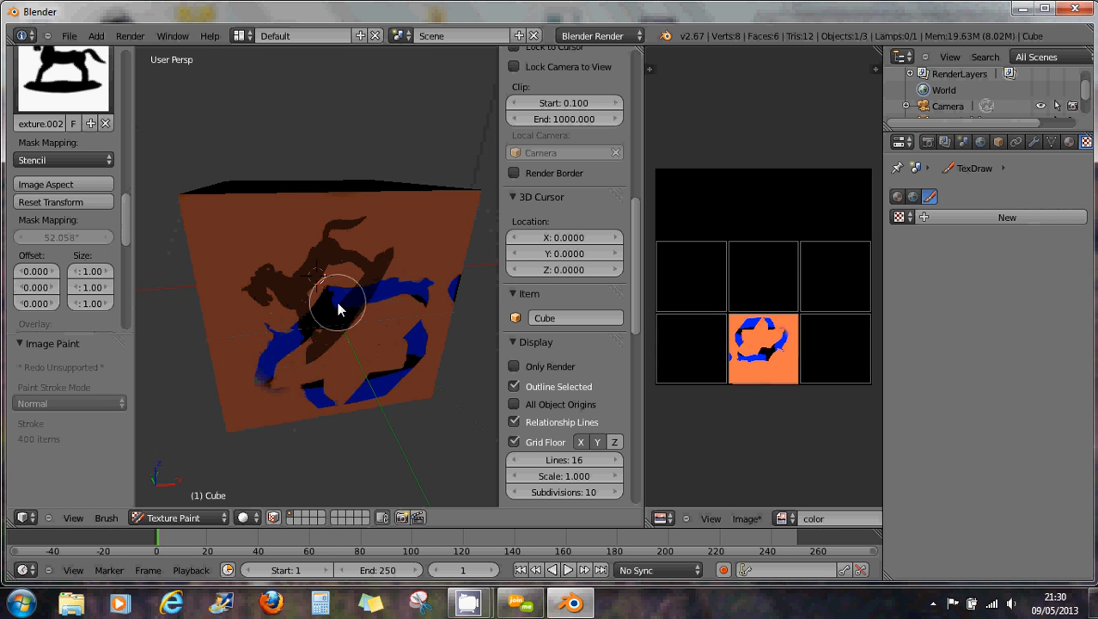
{"action": "scroll", "coordinate": [335, 301], "scroll_direction": "up", "scroll_amount": 2}
{"action": "middle_click_drag", "start_coordinate": [334, 301], "coordinate": [373, 263]}
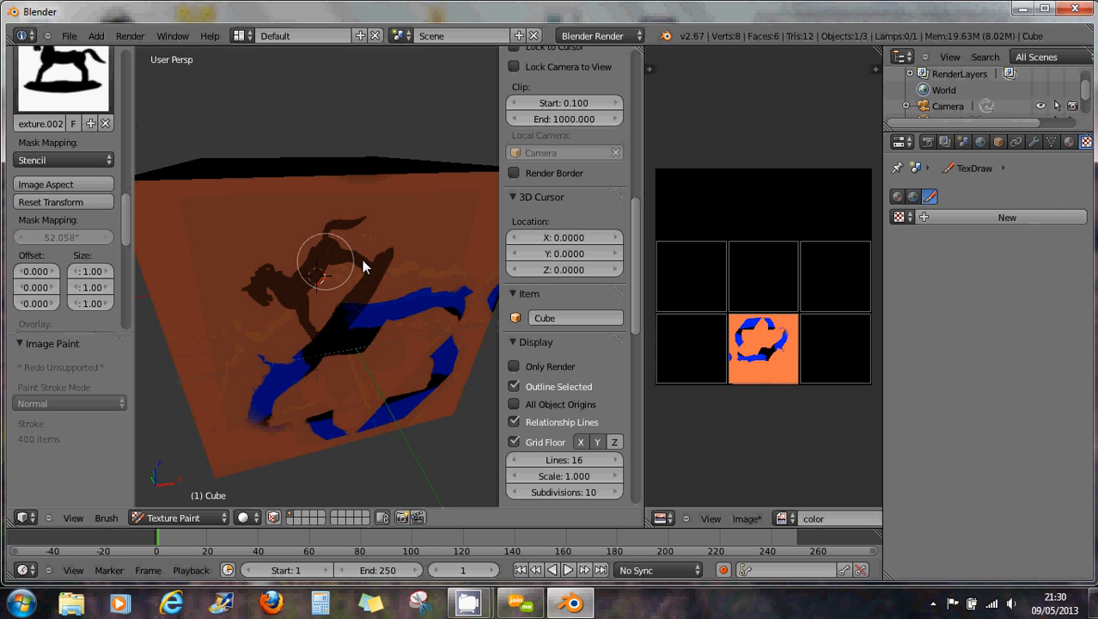
{"action": "mouse_move", "coordinate": [385, 250]}
{"action": "left_mouse_down"}
{"action": "mouse_move", "coordinate": [358, 238]}
{"action": "mouse_move", "coordinate": [338, 263]}
{"action": "mouse_move", "coordinate": [424, 268]}
{"action": "left_mouse_up"}
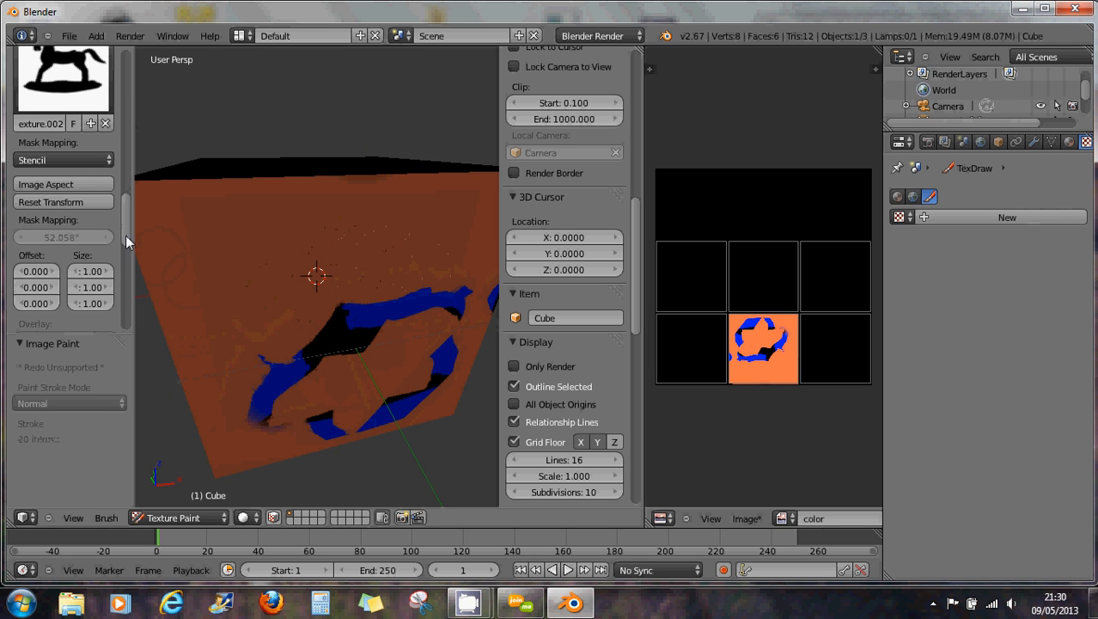
Examine the brush's mask mapping, Project Paint and main texture settings.
{"action": "scroll", "coordinate": [129, 272], "scroll_direction": "down", "scroll_amount": 2}
{"action": "scroll", "coordinate": [129, 275], "scroll_direction": "down", "scroll_amount": 6}
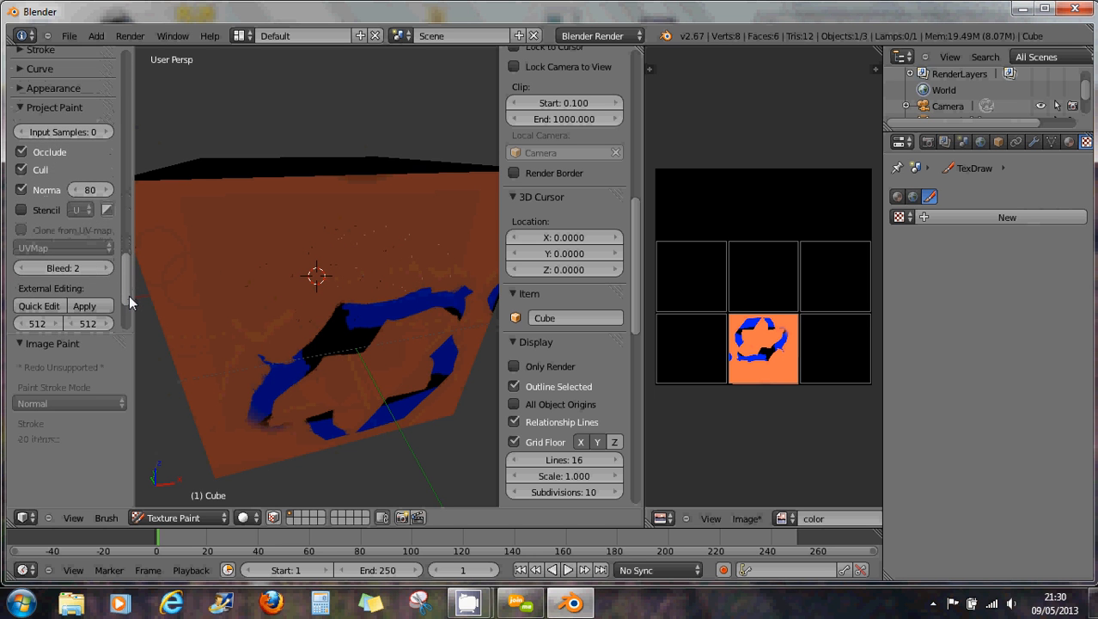
{"action": "scroll", "coordinate": [131, 283], "scroll_direction": "up", "scroll_amount": 3}
{"action": "scroll", "coordinate": [132, 275], "scroll_direction": "up", "scroll_amount": 3}
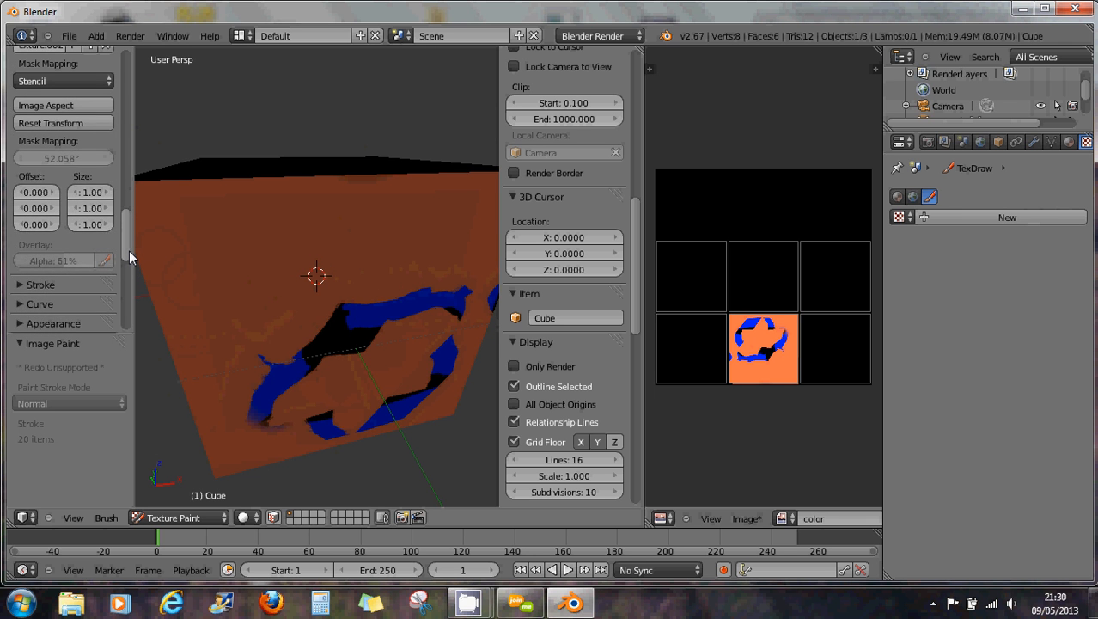
{"action": "scroll", "coordinate": [129, 251], "scroll_direction": "up", "scroll_amount": 3}
{"action": "scroll", "coordinate": [129, 243], "scroll_direction": "up", "scroll_amount": 1}
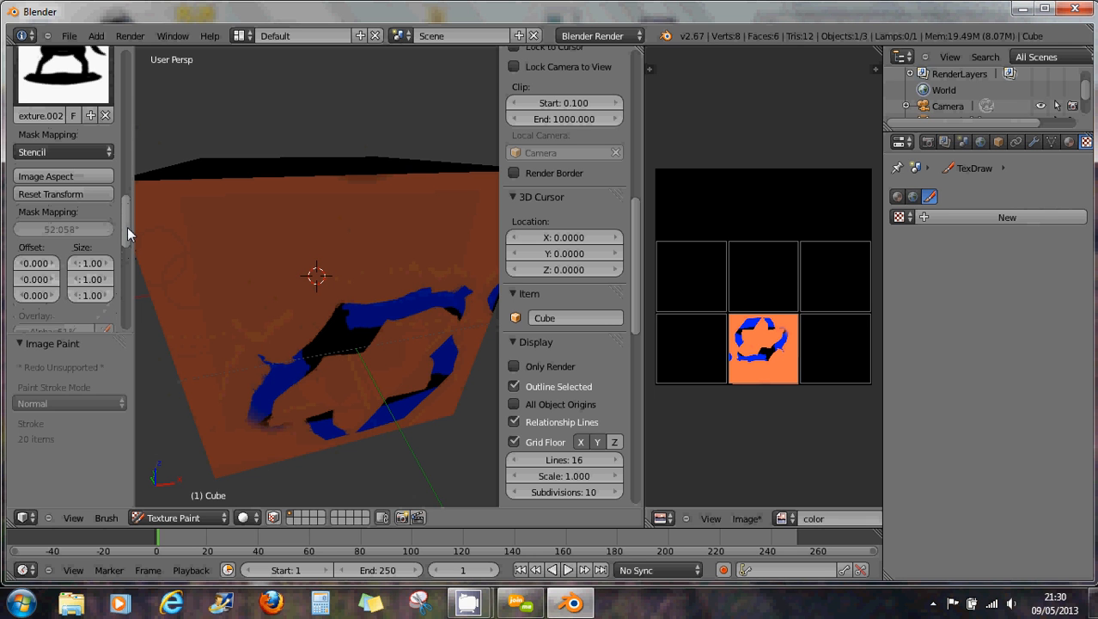
{"action": "scroll", "coordinate": [43, 159], "scroll_direction": "up", "scroll_amount": 4}
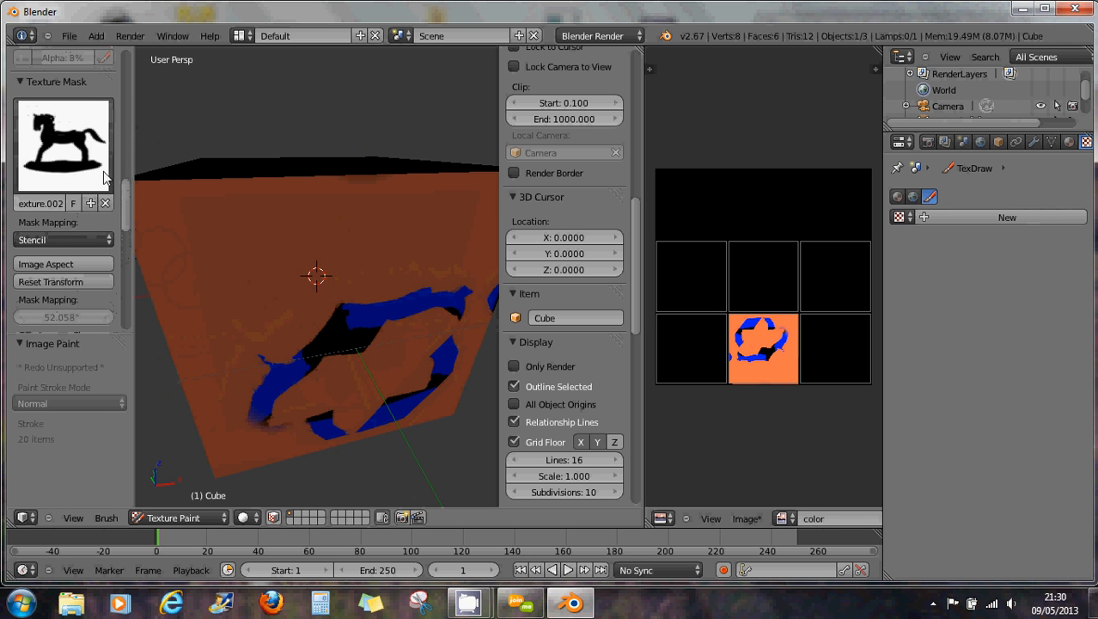
{"action": "left_click_drag", "start_coordinate": [124, 215], "coordinate": [126, 138]}
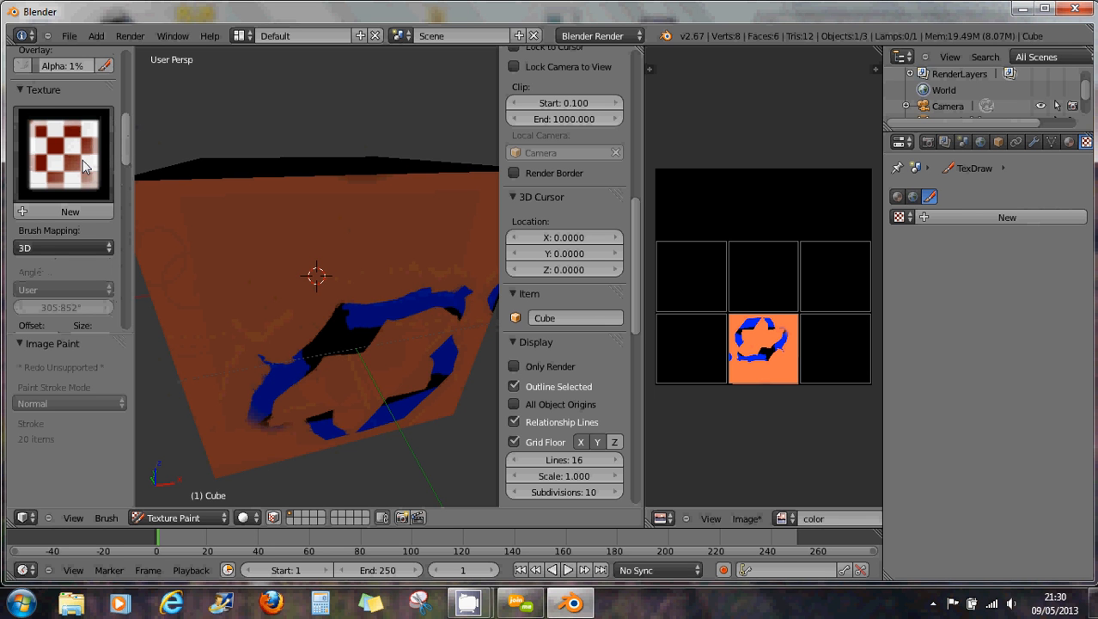
{"action": "scroll", "coordinate": [129, 156], "scroll_direction": "down", "scroll_amount": 7}
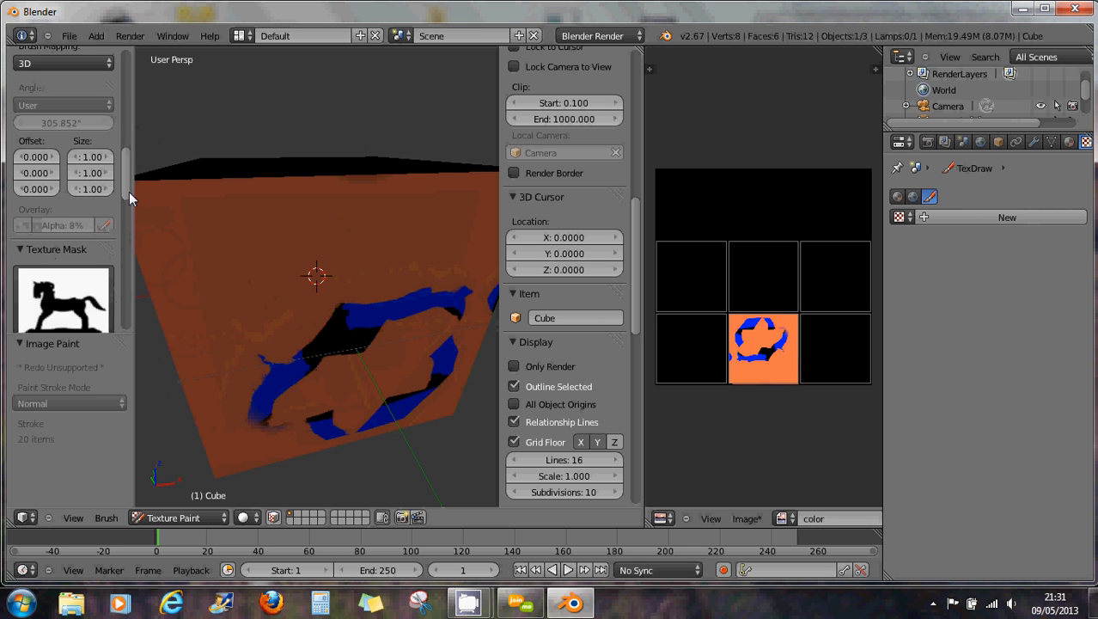
Assign the horse photo texture as the brush's texture mask and the rocking-horse Texture.002 as its main texture.
{"action": "left_click", "coordinate": [70, 270]}
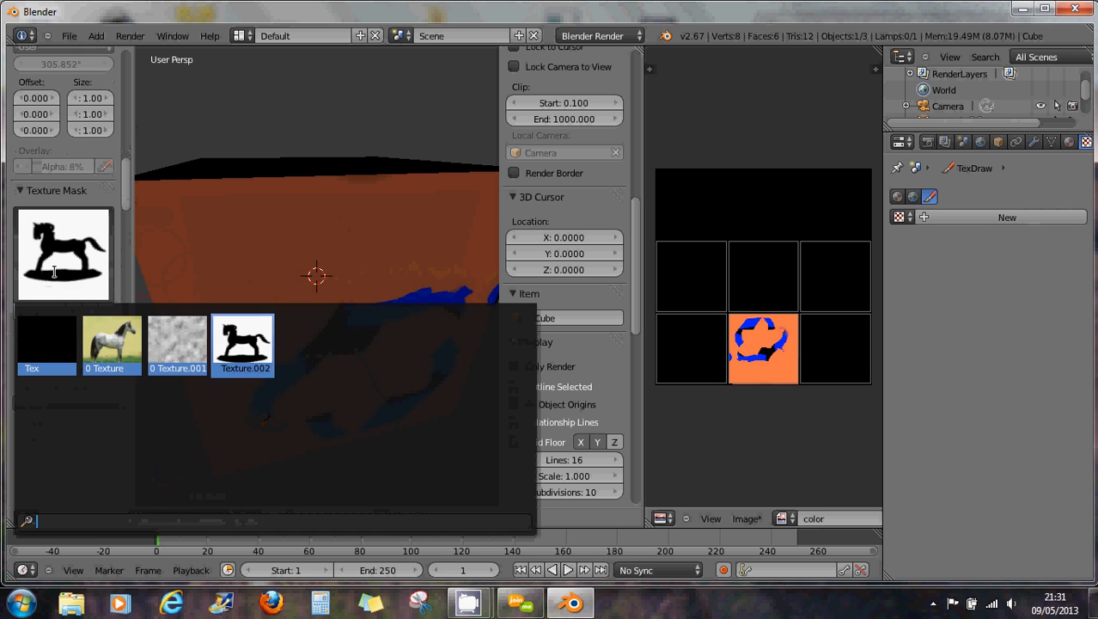
{"action": "left_click", "coordinate": [120, 340]}
{"action": "left_click_drag", "start_coordinate": [129, 211], "coordinate": [127, 155]}
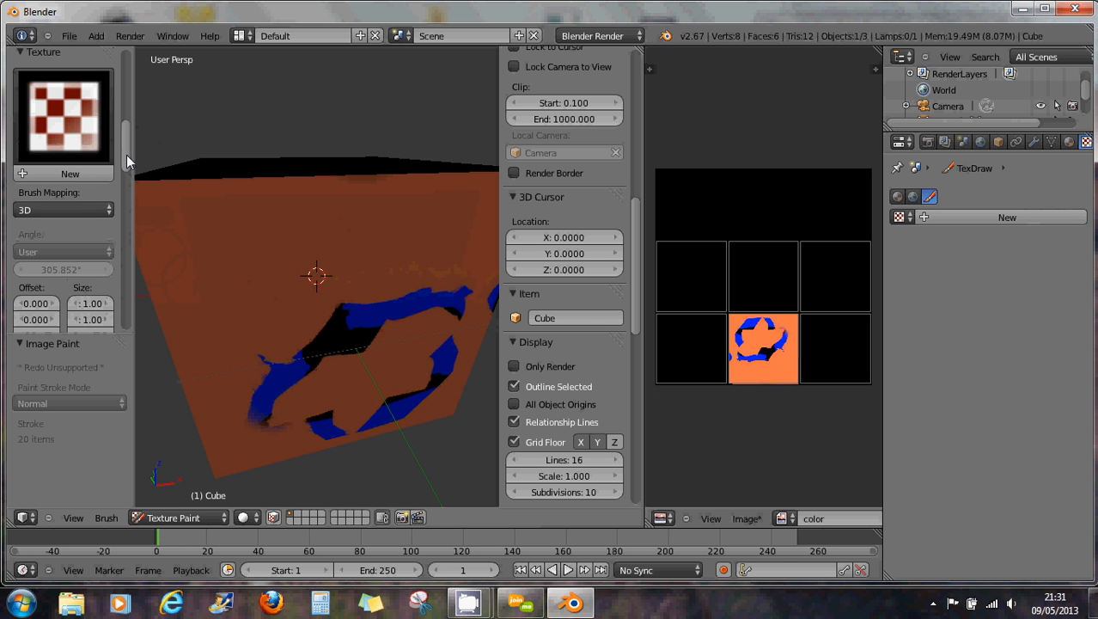
{"action": "left_click", "coordinate": [72, 130]}
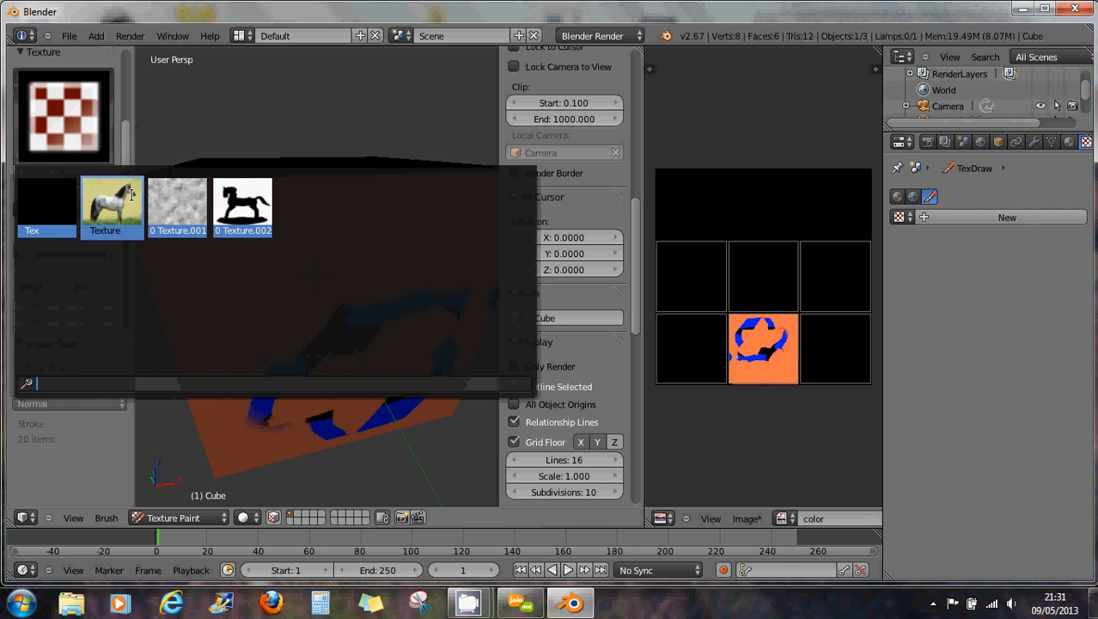
{"action": "left_click", "coordinate": [244, 201]}
{"action": "scroll", "coordinate": [126, 170], "scroll_direction": "down", "scroll_amount": 2}
{"action": "left_click_drag", "start_coordinate": [127, 165], "coordinate": [128, 199]}
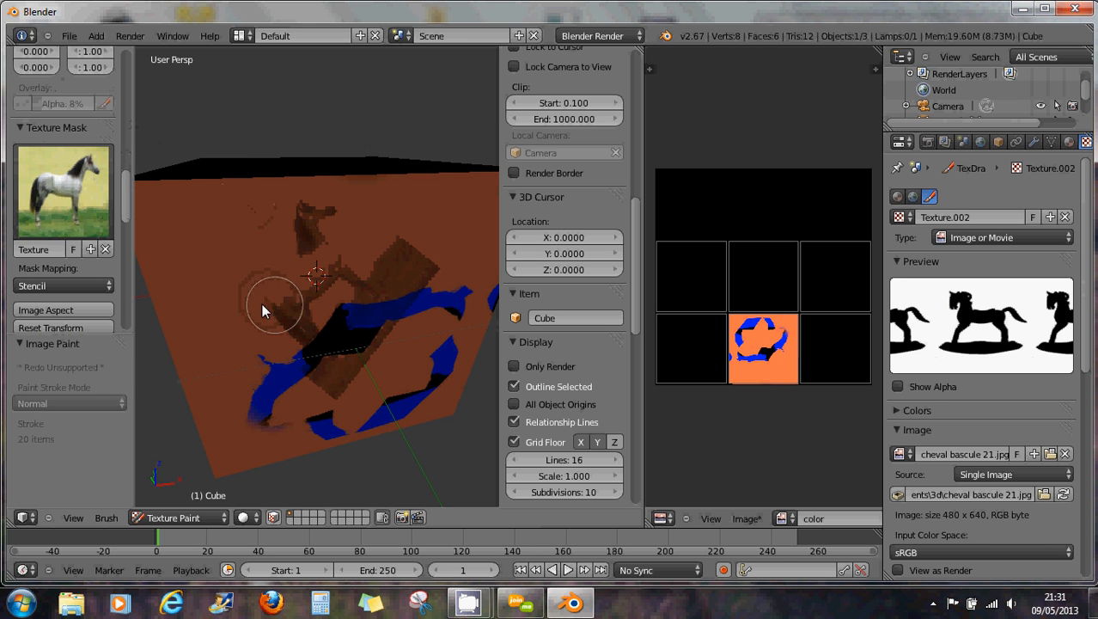
Enlarge the horse photo mask stencil to cover the cube's front face and paint a short stroke across it.
{"action": "middle_click_drag", "start_coordinate": [294, 306], "coordinate": [276, 299]}
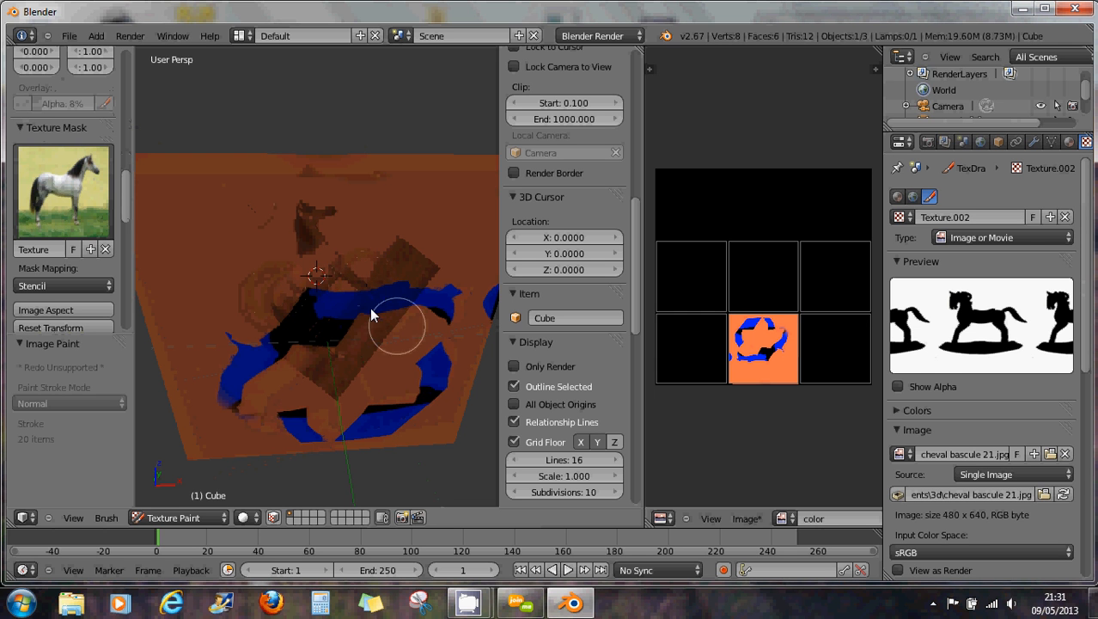
{"action": "right_click_drag", "start_coordinate": [351, 288], "coordinate": [392, 320], "text": "alt+shift"}
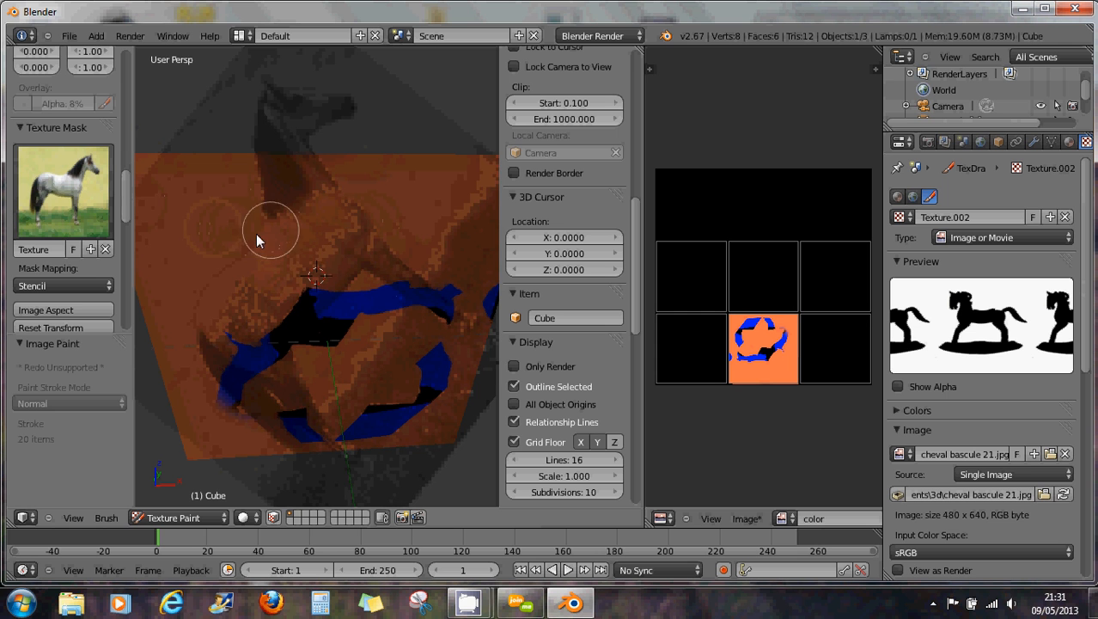
{"action": "left_click_drag", "start_coordinate": [213, 236], "coordinate": [347, 233]}
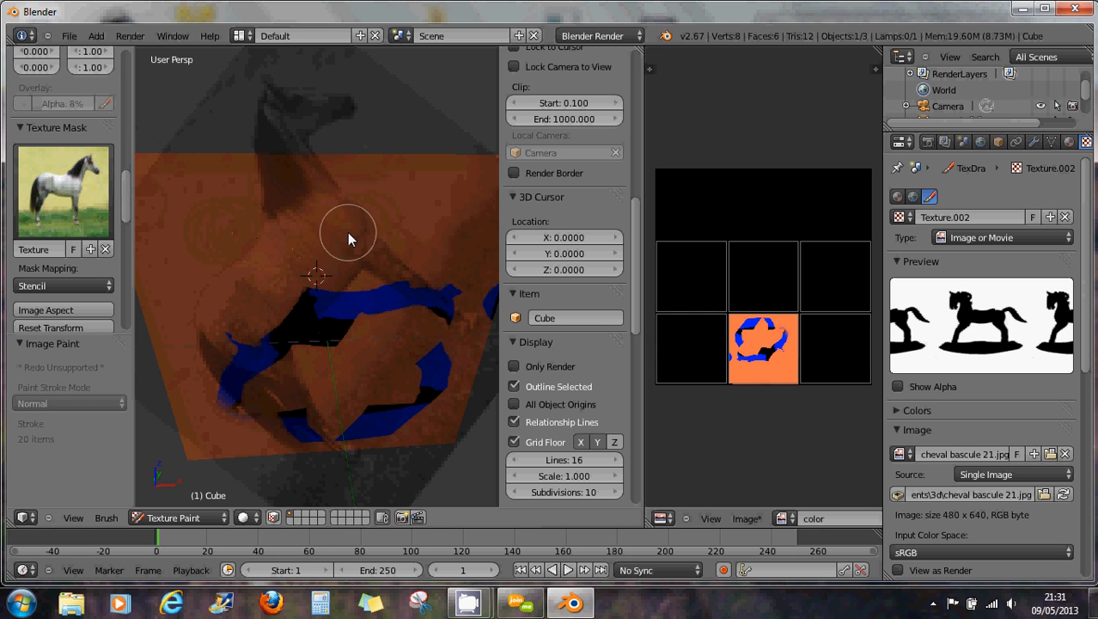
Set the main texture's brush mapping to View Plane and cover the front face with rocking-horse strokes through the horse photo mask.
{"action": "scroll", "coordinate": [61, 250], "scroll_direction": "up", "scroll_amount": 5}
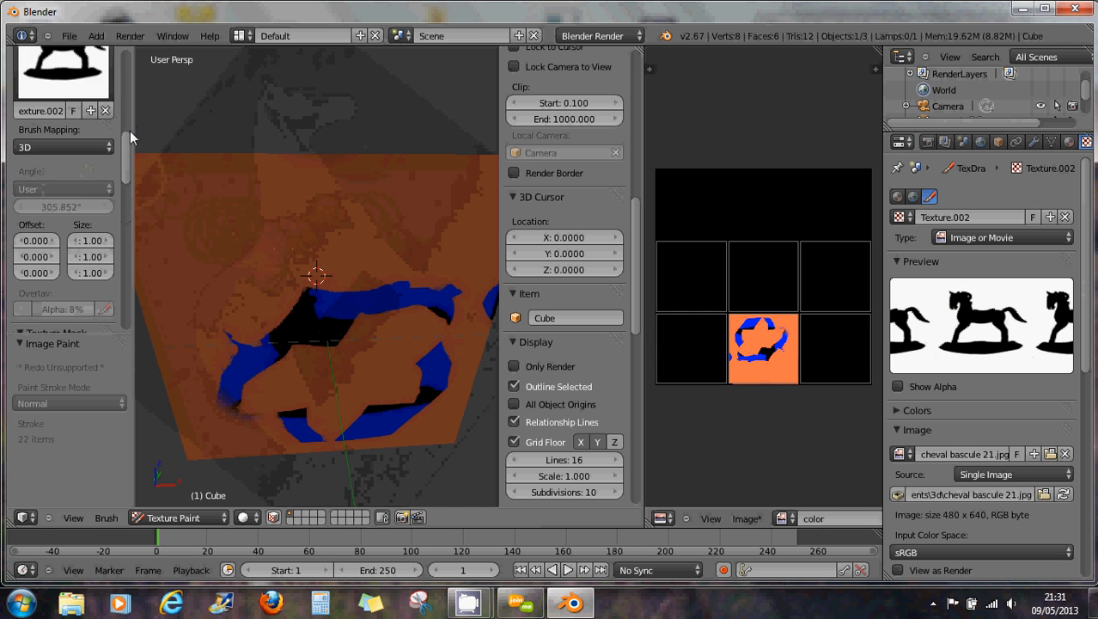
{"action": "left_click", "coordinate": [61, 251]}
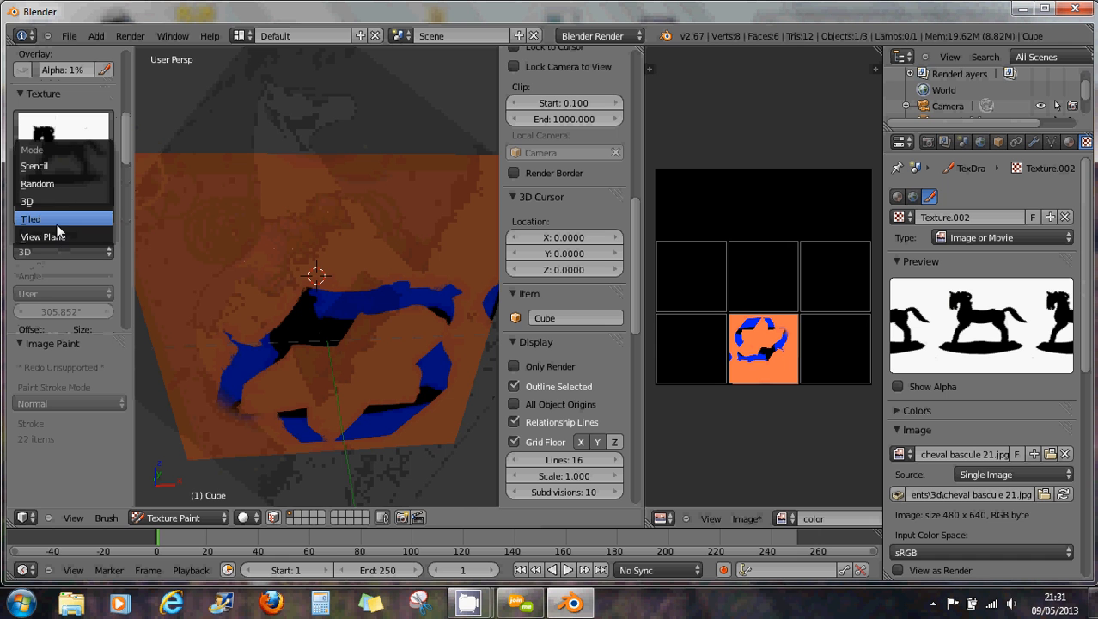
{"action": "left_click", "coordinate": [56, 236]}
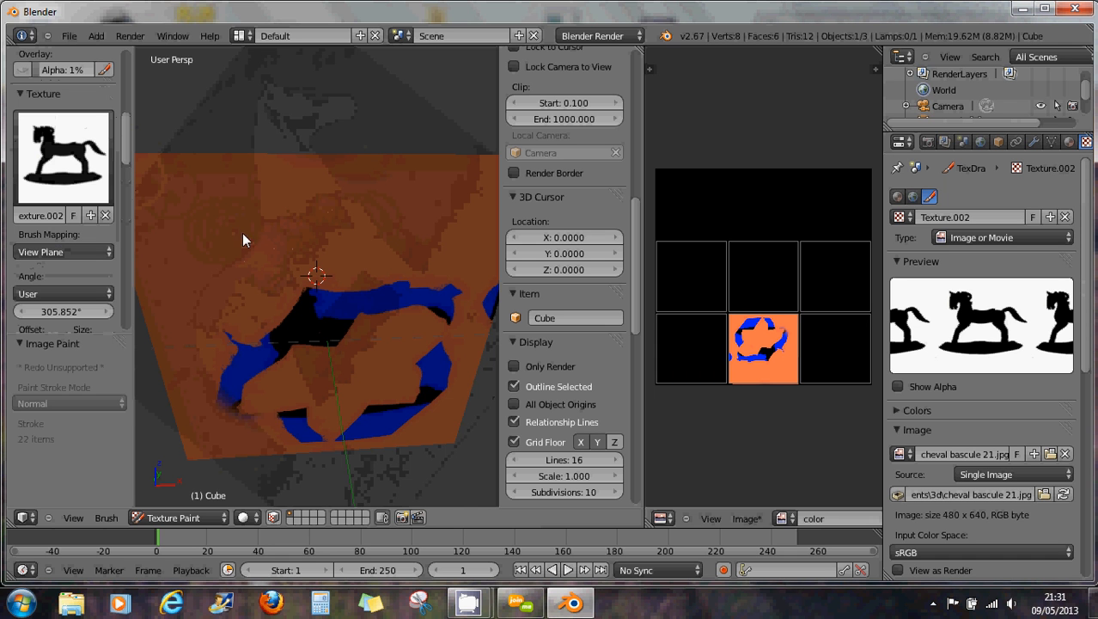
{"action": "mouse_move", "coordinate": [267, 227]}
{"action": "left_mouse_down"}
{"action": "mouse_move", "coordinate": [321, 232]}
{"action": "mouse_move", "coordinate": [216, 221]}
{"action": "mouse_move", "coordinate": [420, 202]}
{"action": "mouse_move", "coordinate": [149, 186]}
{"action": "mouse_move", "coordinate": [422, 169]}
{"action": "mouse_move", "coordinate": [150, 226]}
{"action": "mouse_move", "coordinate": [494, 277]}
{"action": "mouse_move", "coordinate": [144, 292]}
{"action": "mouse_move", "coordinate": [314, 319]}
{"action": "mouse_move", "coordinate": [304, 331]}
{"action": "mouse_move", "coordinate": [176, 360]}
{"action": "mouse_move", "coordinate": [416, 400]}
{"action": "mouse_move", "coordinate": [192, 413]}
{"action": "mouse_move", "coordinate": [376, 436]}
{"action": "mouse_move", "coordinate": [294, 454]}
{"action": "mouse_move", "coordinate": [148, 371]}
{"action": "mouse_move", "coordinate": [405, 319]}
{"action": "mouse_move", "coordinate": [159, 241]}
{"action": "mouse_move", "coordinate": [311, 204]}
{"action": "mouse_move", "coordinate": [358, 175]}
{"action": "mouse_move", "coordinate": [425, 171]}
{"action": "mouse_move", "coordinate": [289, 228]}
{"action": "left_mouse_up"}
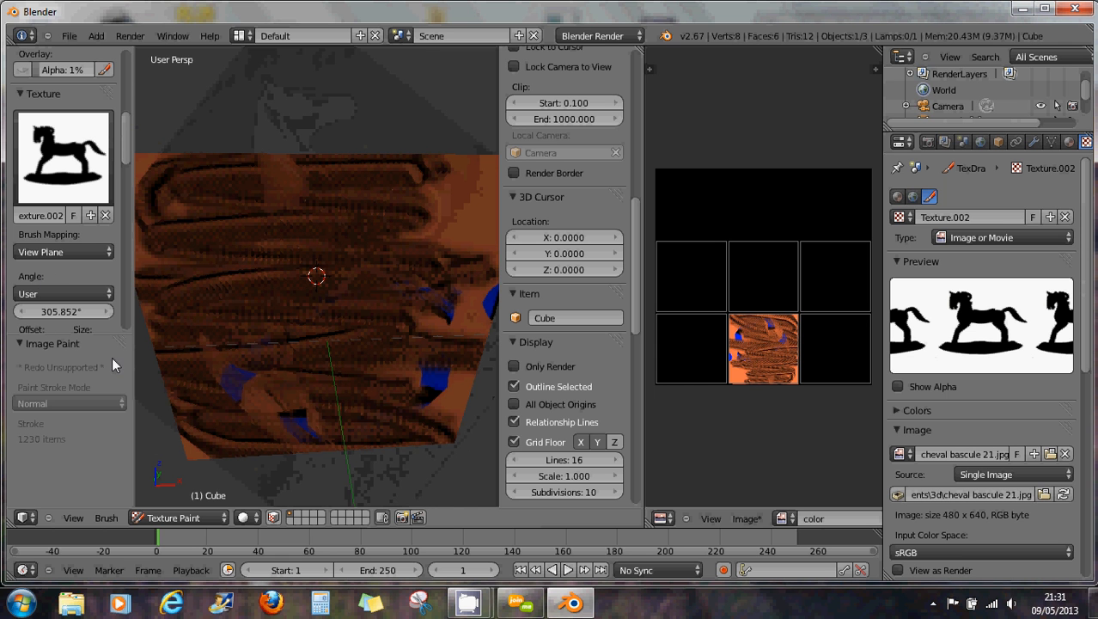
{"action": "scroll", "coordinate": [213, 349], "scroll_direction": "up", "scroll_amount": 5}
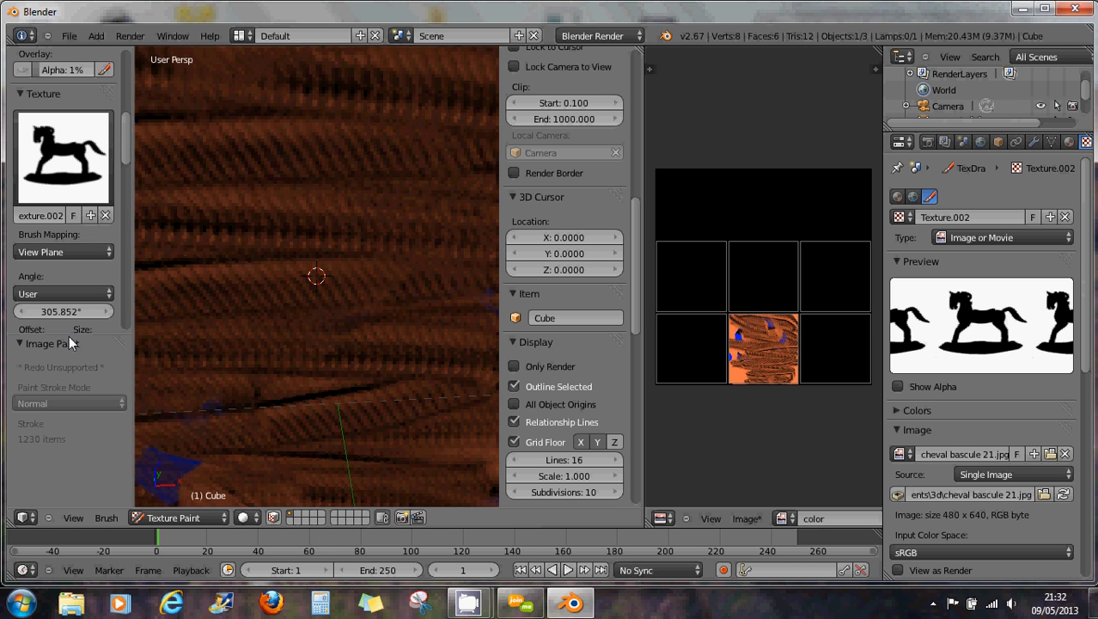
{"action": "scroll", "coordinate": [194, 336], "scroll_direction": "down", "scroll_amount": 5}
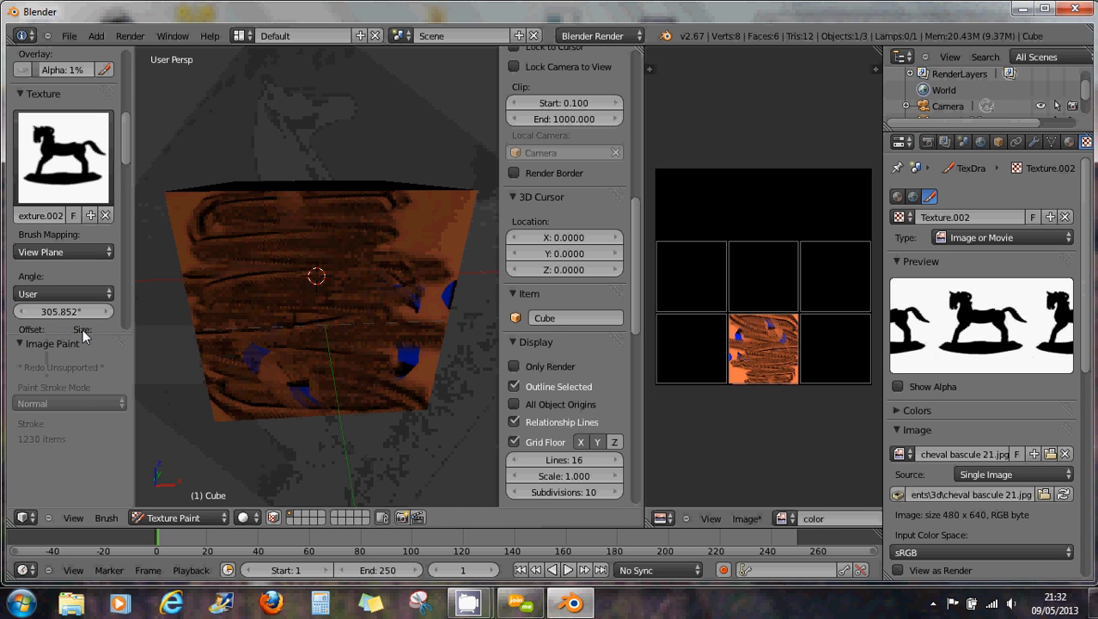
{"action": "key", "text": "ctrl+z"}
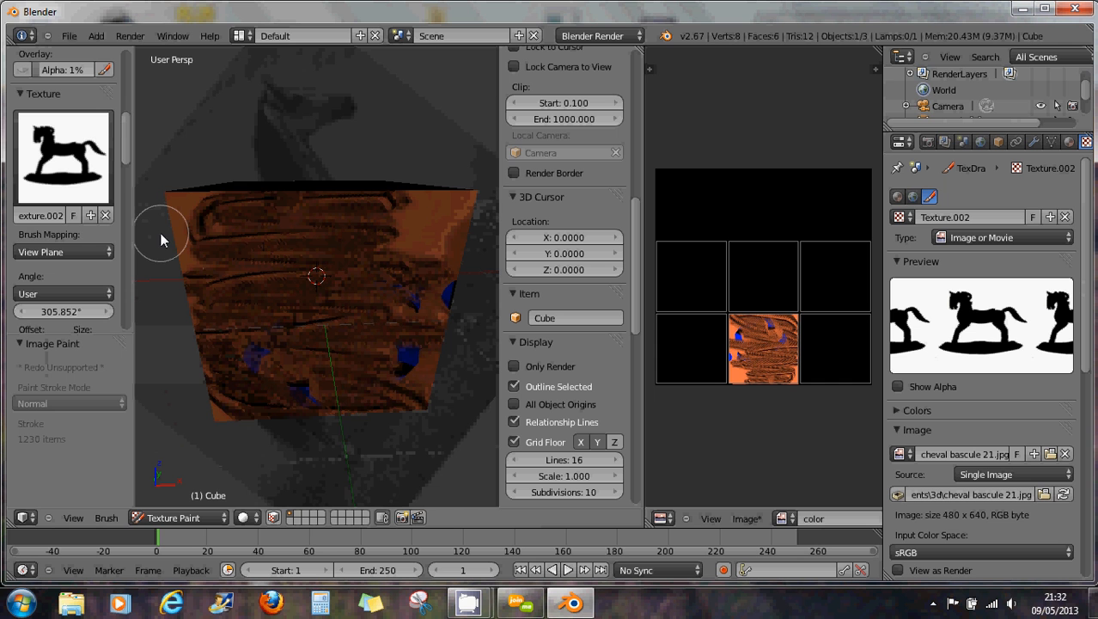
{"action": "key", "text": "ctrl+shift+z"}
{"action": "scroll", "coordinate": [129, 138], "scroll_direction": "up", "scroll_amount": 4}
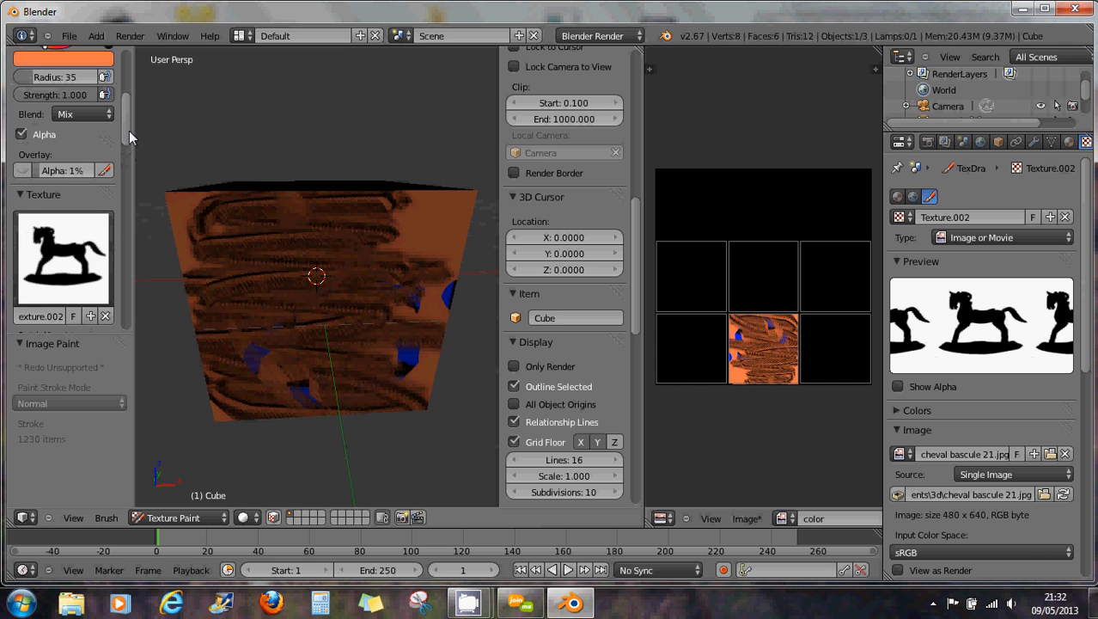
{"action": "scroll", "coordinate": [128, 138], "scroll_direction": "up", "scroll_amount": 3}
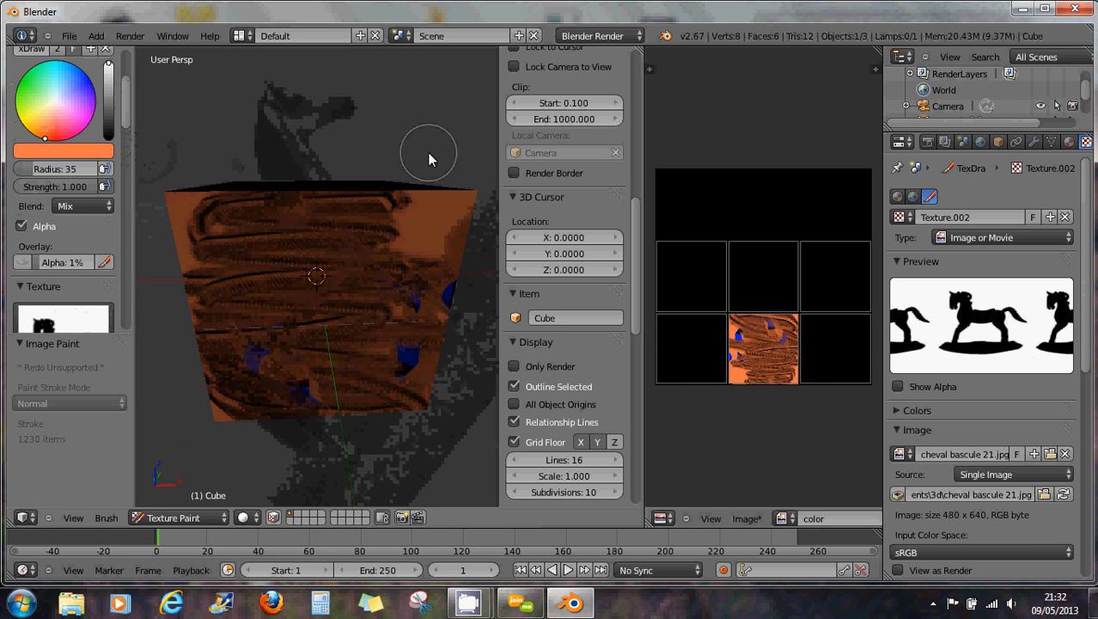
{"action": "left_click", "coordinate": [1022, 10]}
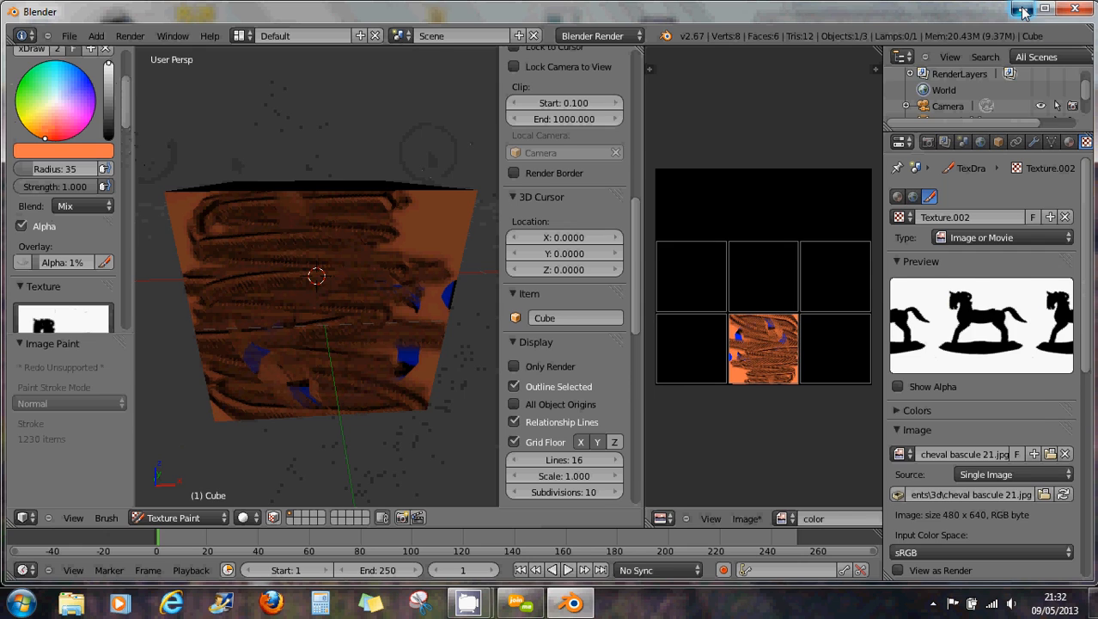